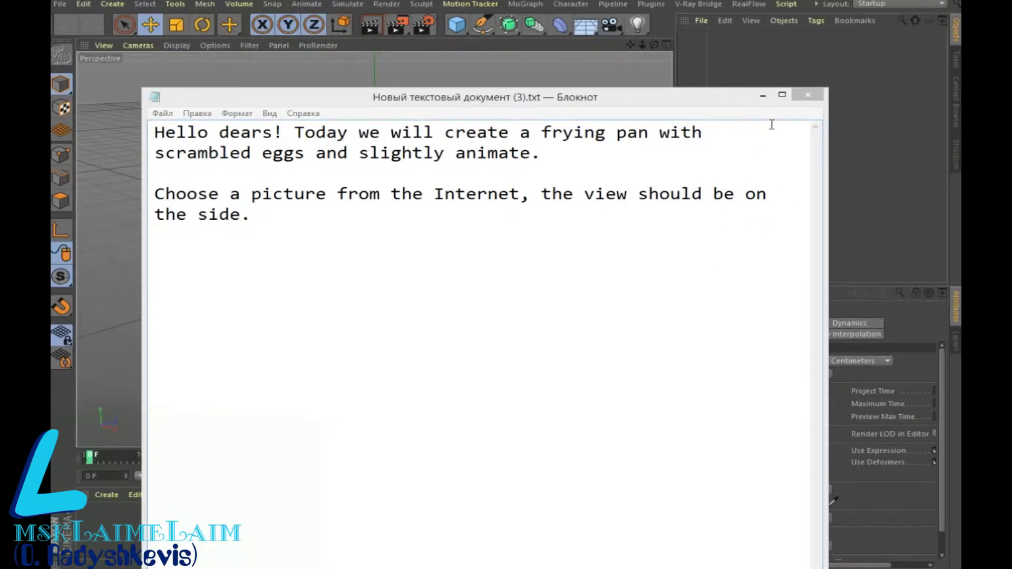
# Step: Minimize the Notepad tutorial notes and show all four Cinema 4D views
pyautogui.click(762, 97)
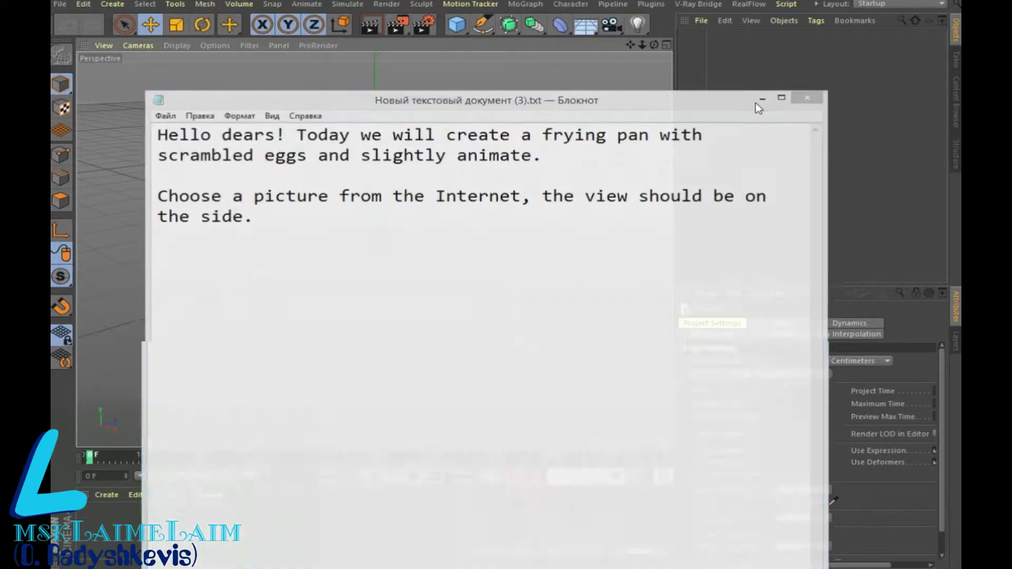
pyautogui.click(667, 45)
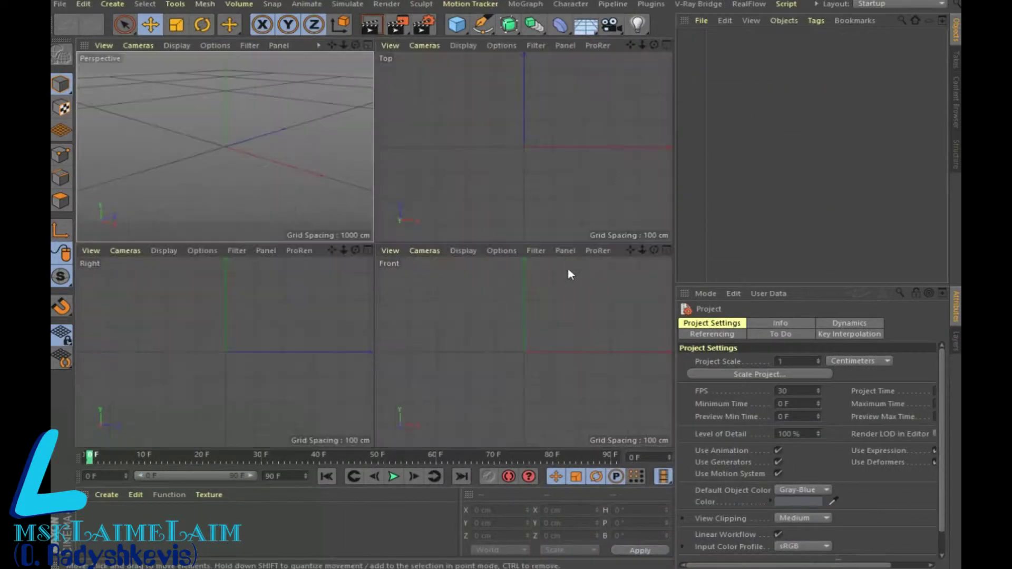
# Step: Load the frying-pan photo as the maximized Front view's background image
pyautogui.click(667, 250)
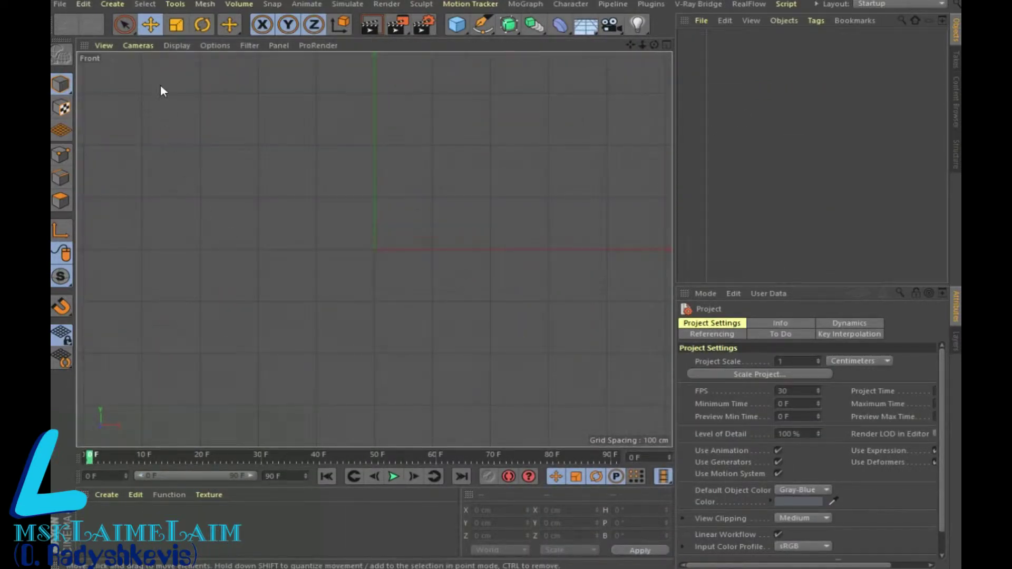
pyautogui.click(215, 46)
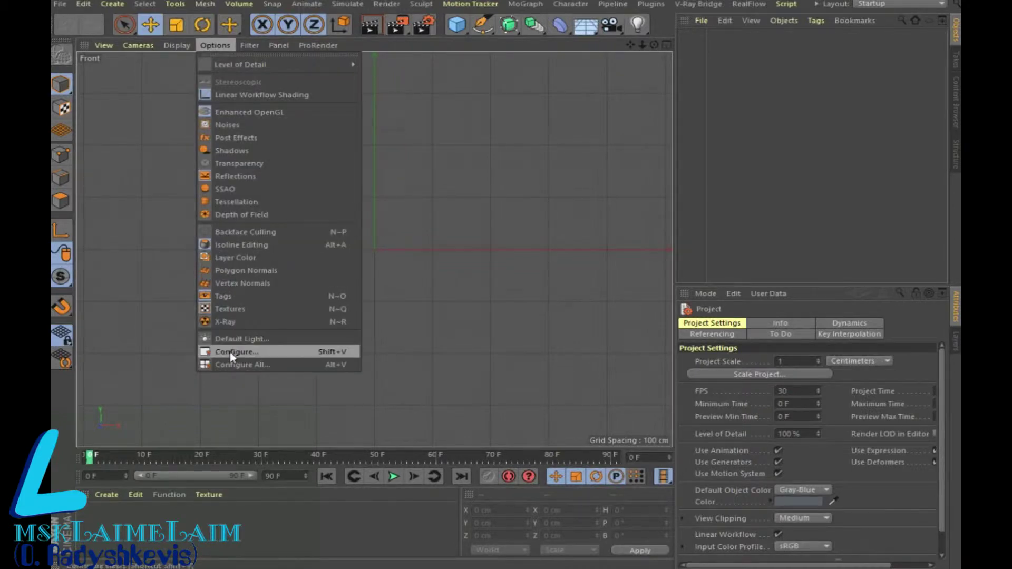
pyautogui.click(232, 352)
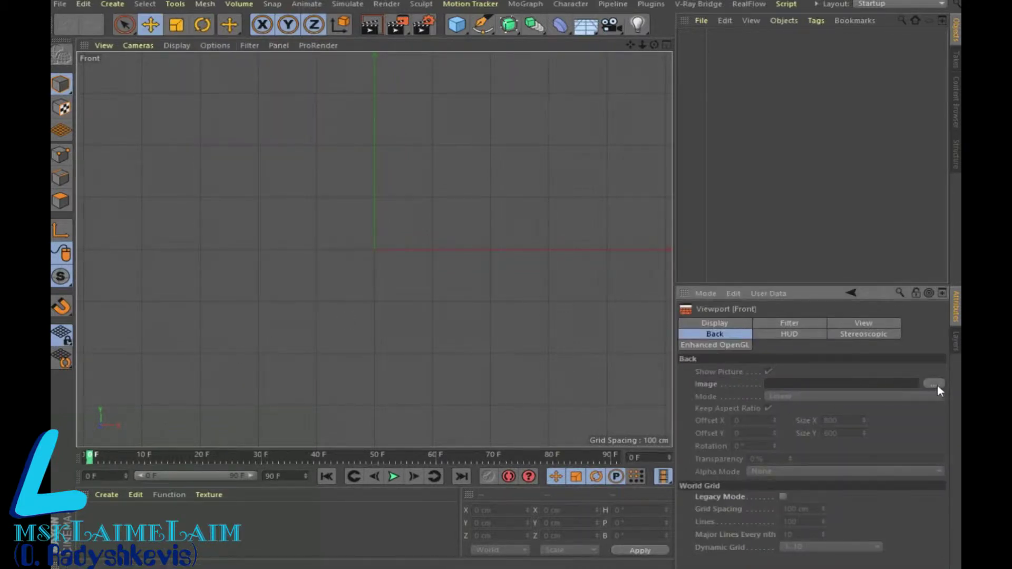
pyautogui.click(934, 383)
pyautogui.click(239, 275)
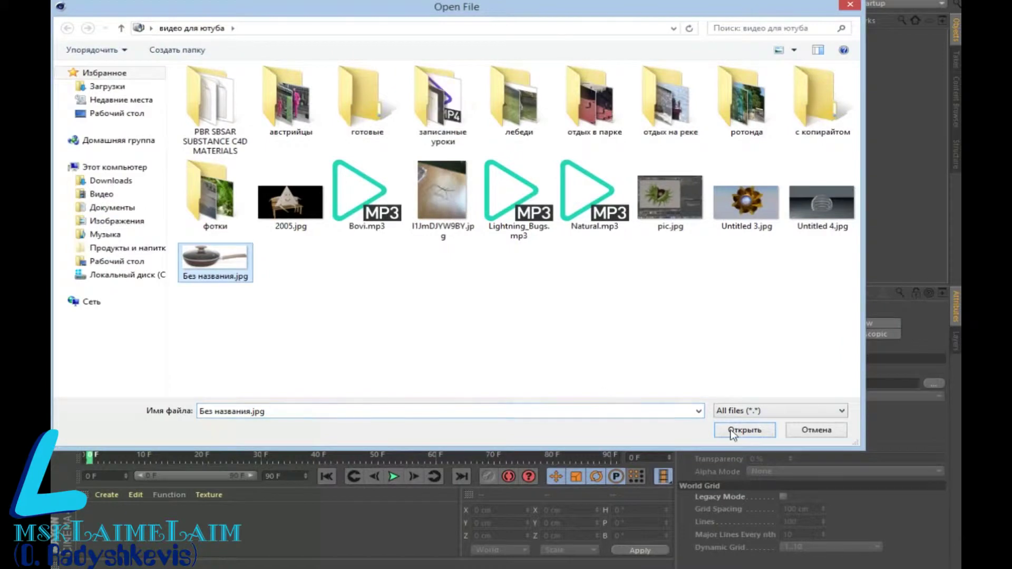
pyautogui.click(731, 432)
# Step: Set the background width to 600 and horizontal offset to 101, then nudge it right
pyautogui.doubleClick(845, 418)
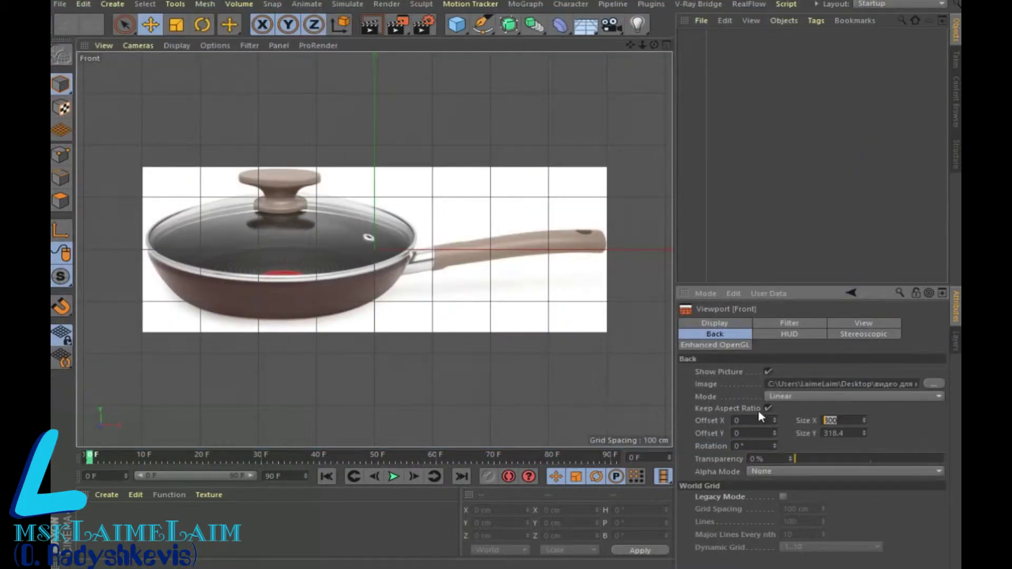
pyautogui.write('600')
pyautogui.press('Tab')
pyautogui.doubleClick(740, 420)
pyautogui.write('101')
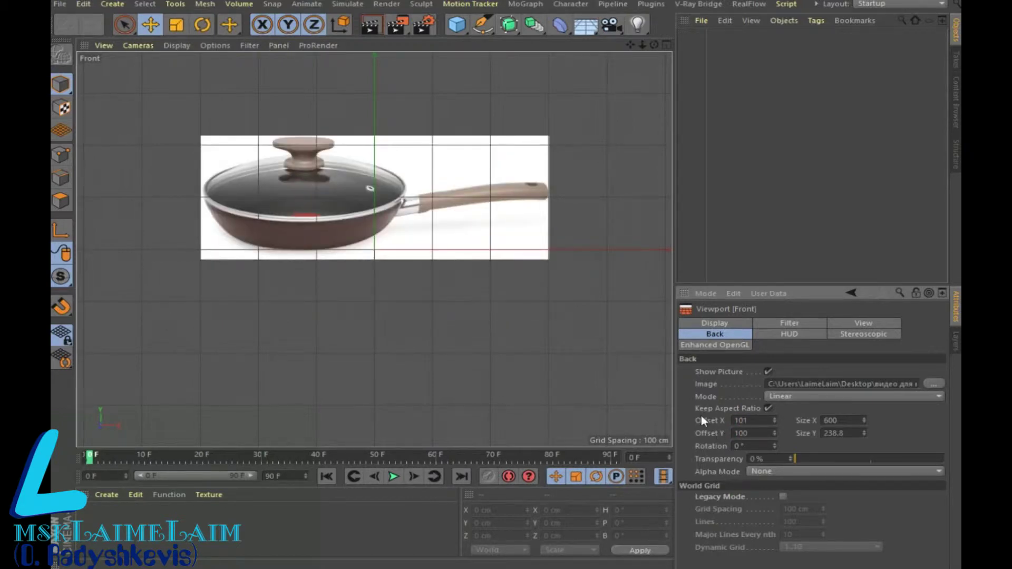
pyautogui.press('Return')
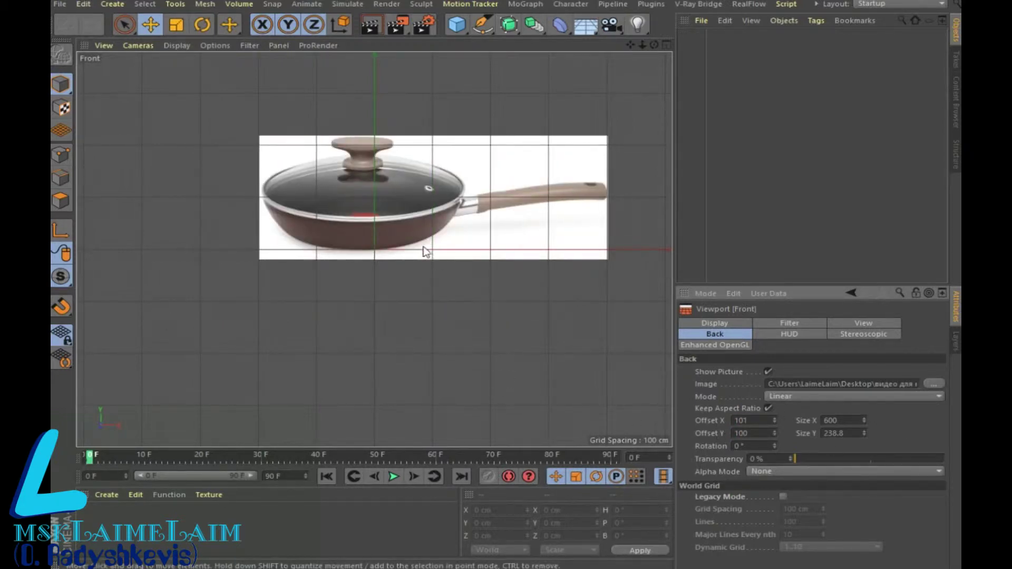
pyautogui.scroll(4, 384, 224)
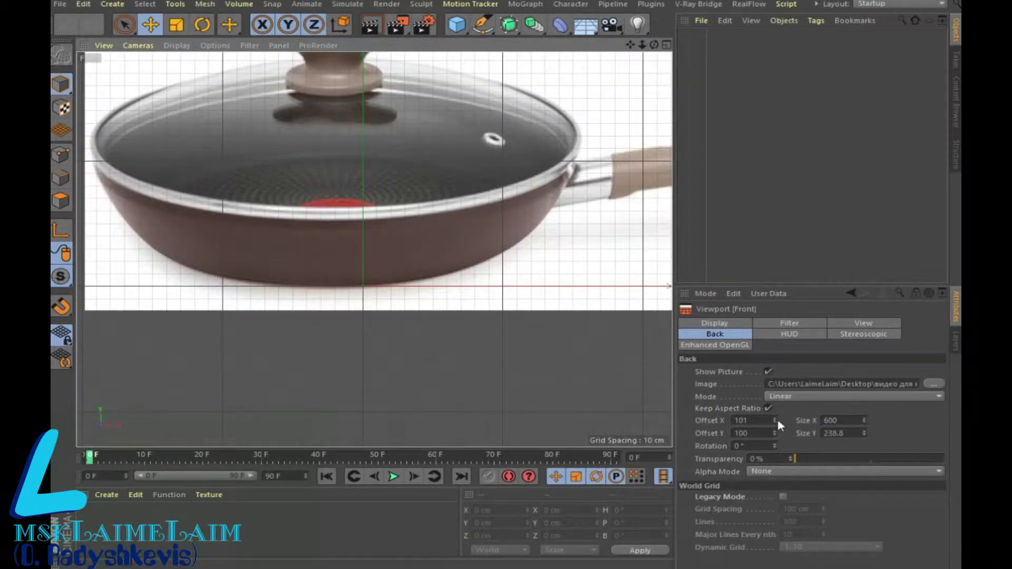
pyautogui.moveTo(774, 420); pyautogui.dragTo(794, 420)
# Step: Start the Pen spline along the pan's bottom, from the centre out to where it curves up
pyautogui.moveTo(631, 45); pyautogui.dragTo(480, 29)
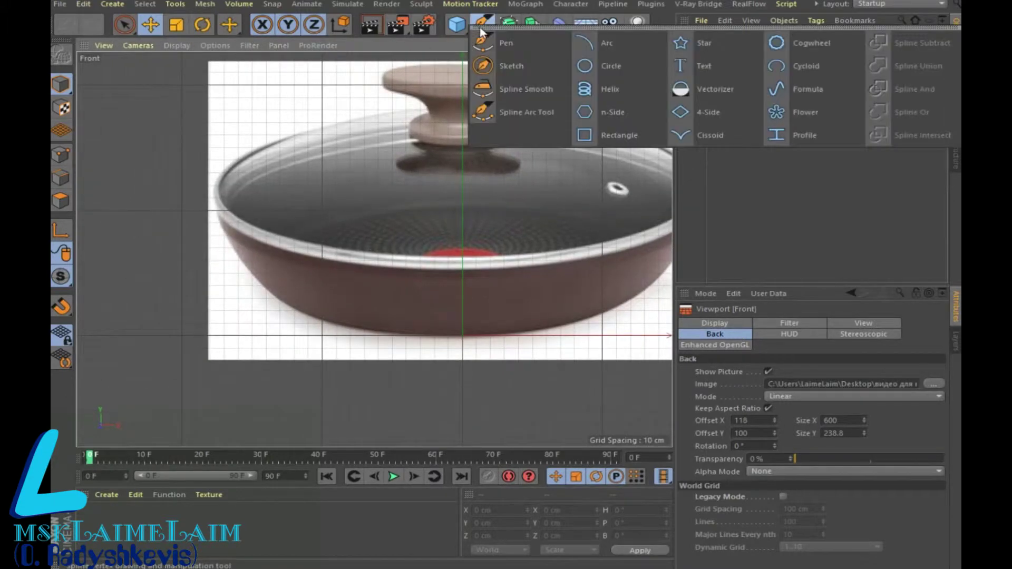
pyautogui.moveTo(480, 28); pyautogui.dragTo(512, 43)
pyautogui.scroll(2, 249, 329)
pyautogui.scroll(1, 248, 329)
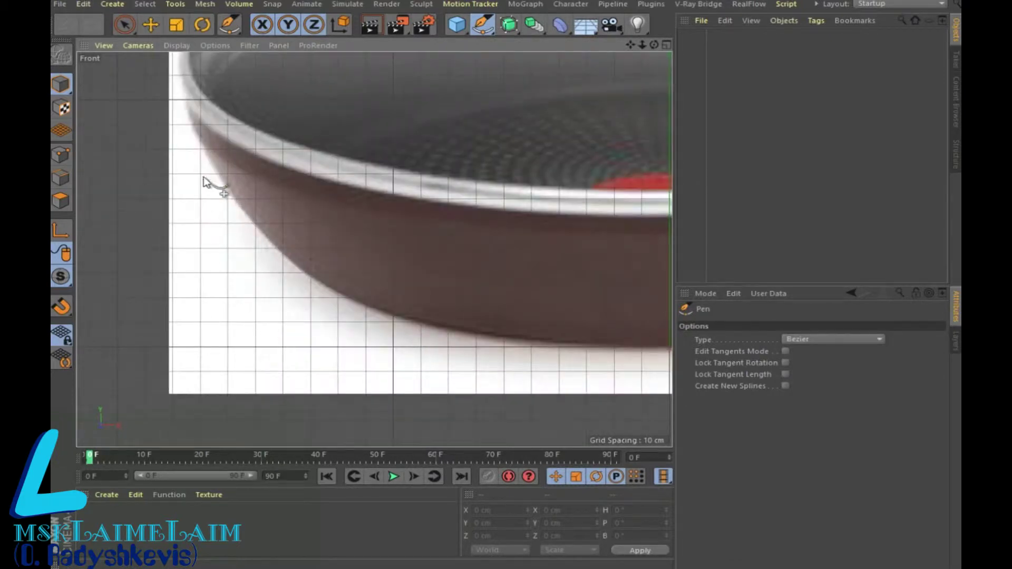
pyautogui.scroll(-2, 546, 264)
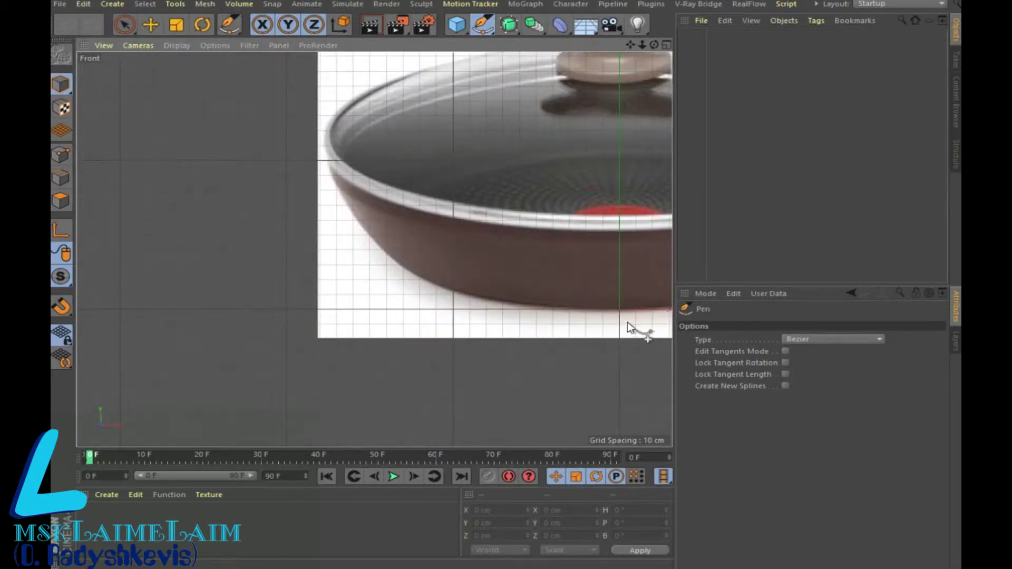
pyautogui.click(620, 310)
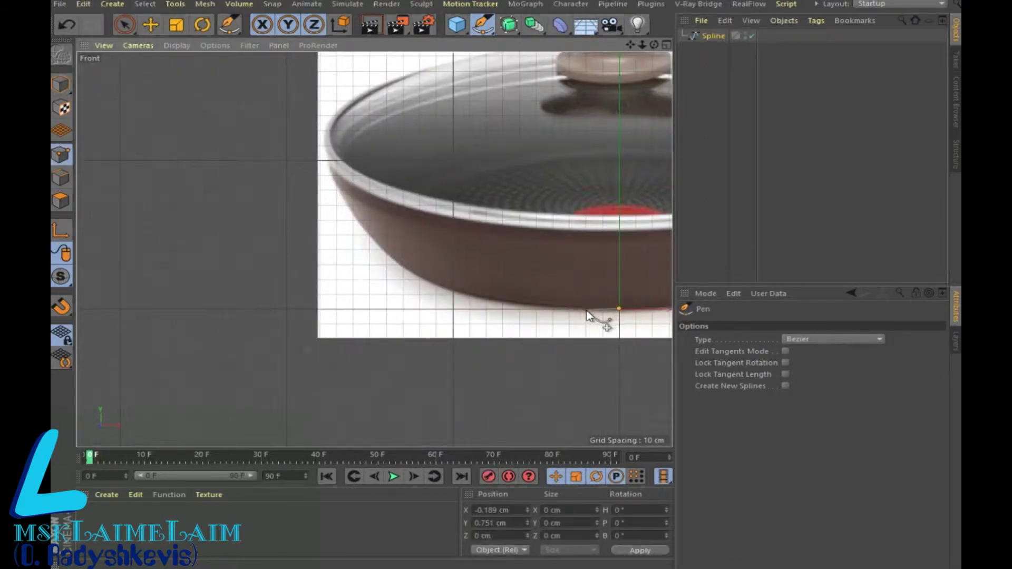
pyautogui.click(583, 310)
pyautogui.click(521, 305)
pyautogui.click(456, 292)
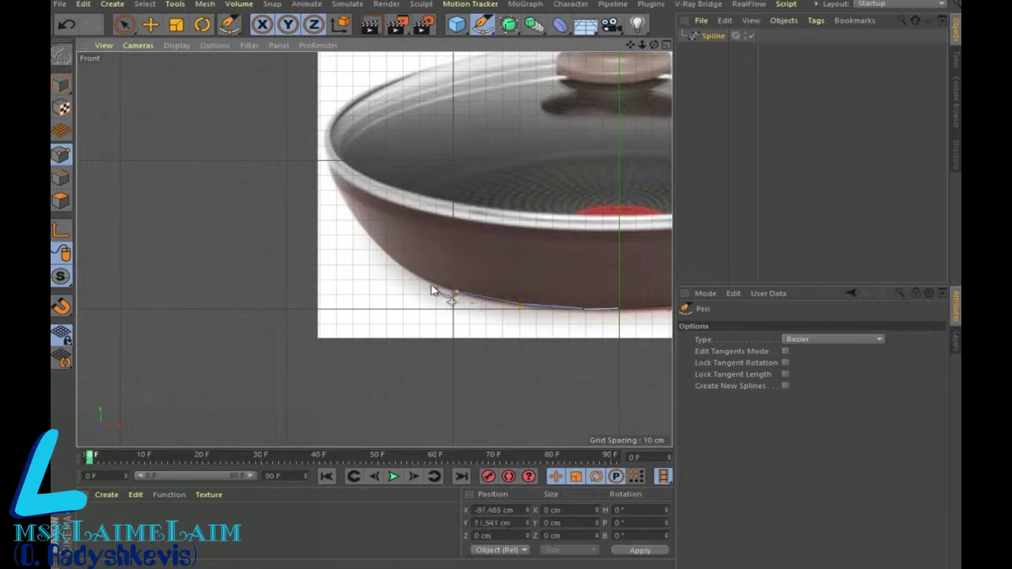
pyautogui.click(427, 282)
pyautogui.click(400, 267)
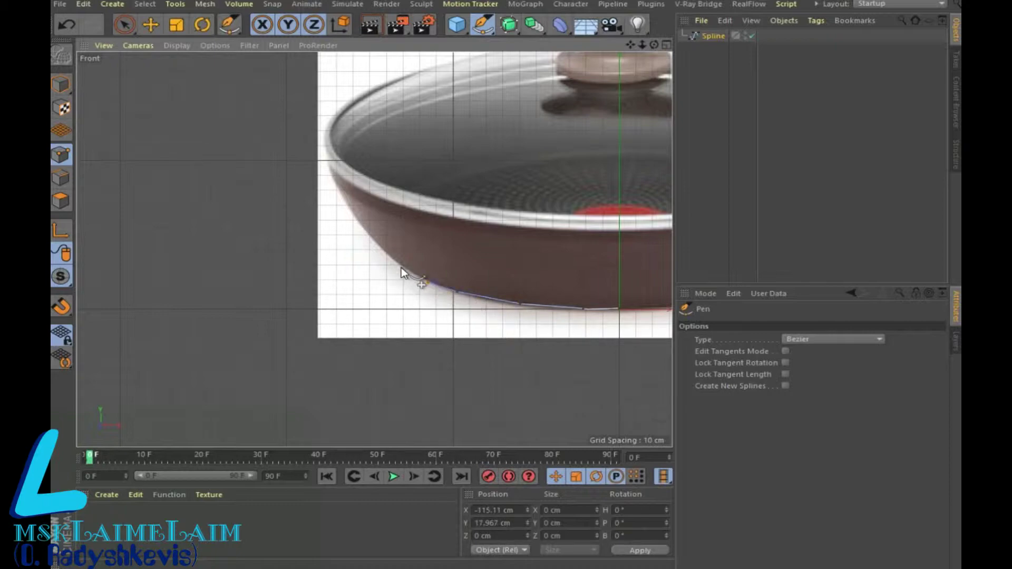
# Step: Continue the spline up the side wall to the rim and back down the inner wall to the centre
pyautogui.click(375, 240)
pyautogui.click(346, 205)
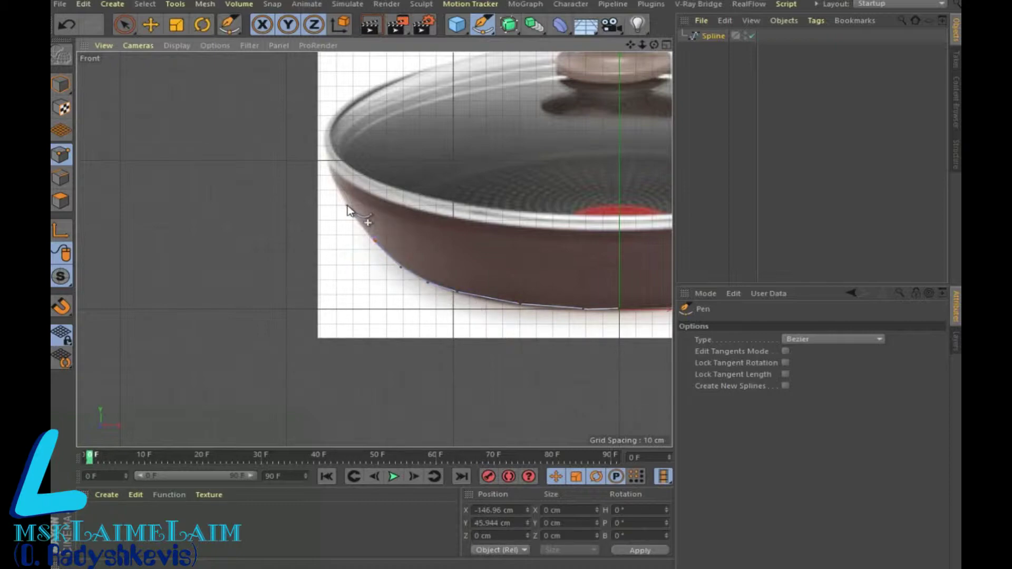
pyautogui.click(329, 162)
pyautogui.click(347, 181)
pyautogui.click(428, 260)
pyautogui.click(485, 277)
pyautogui.click(543, 286)
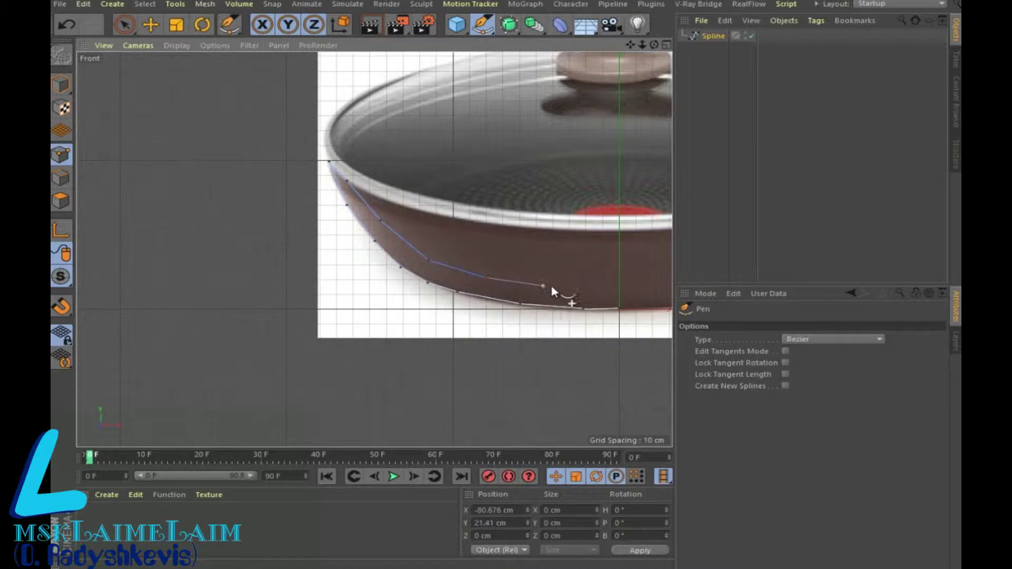
pyautogui.click(618, 287)
pyautogui.rightClick(619, 286)
pyautogui.click(619, 287)
pyautogui.moveTo(631, 43); pyautogui.dragTo(640, 44)
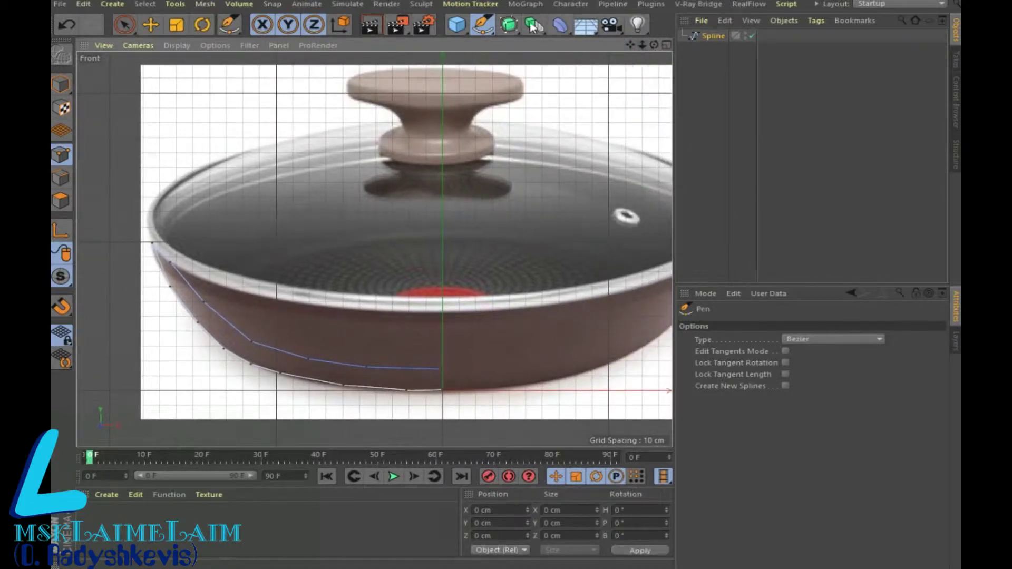
# Step: Put the profile spline under a new Lathe generator and view the bowl in perspective
pyautogui.moveTo(534, 26); pyautogui.dragTo(559, 64)
pyautogui.moveTo(722, 47); pyautogui.dragTo(717, 36)
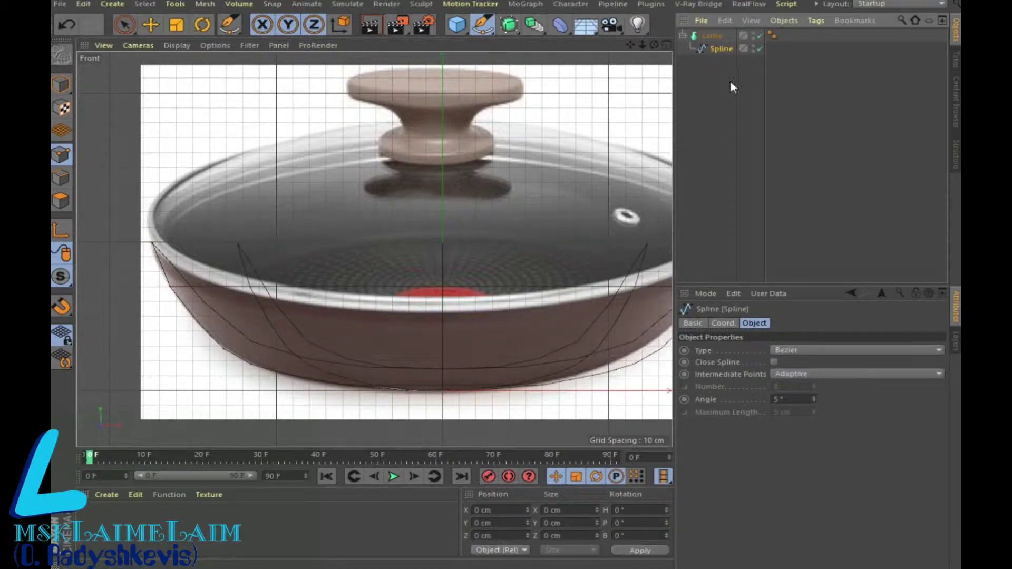
pyautogui.click(665, 45)
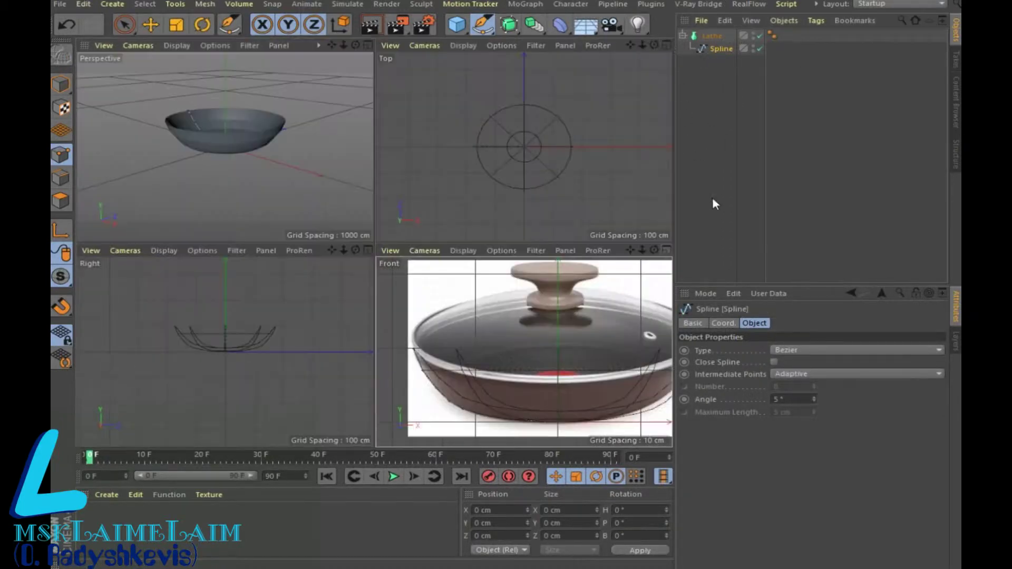
pyautogui.click(355, 44)
pyautogui.moveTo(356, 45); pyautogui.dragTo(355, 50)
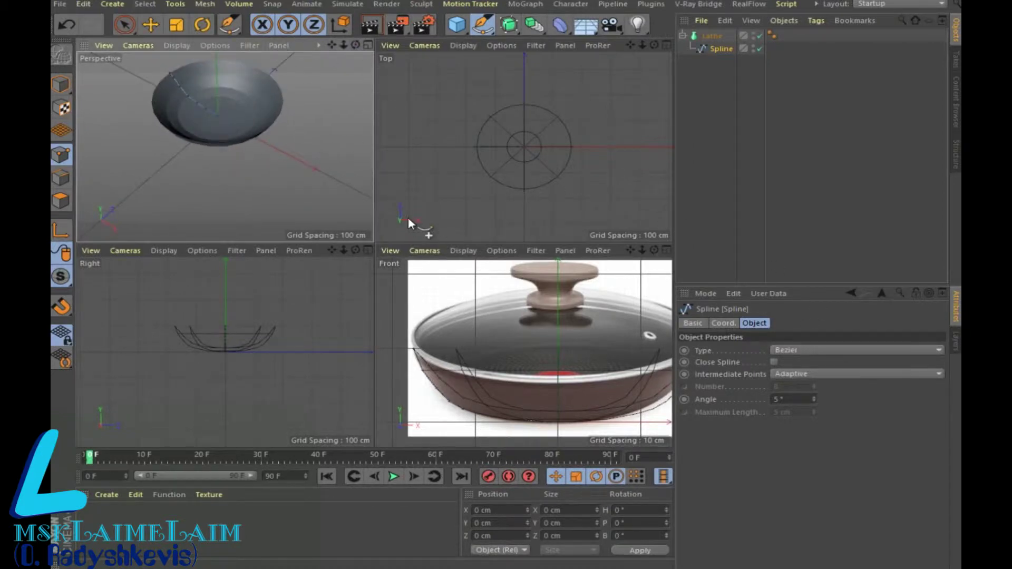
# Step: Set the Lathe's Subdivision to 107 and Isoparm Subdivision to 44
pyautogui.click(711, 36)
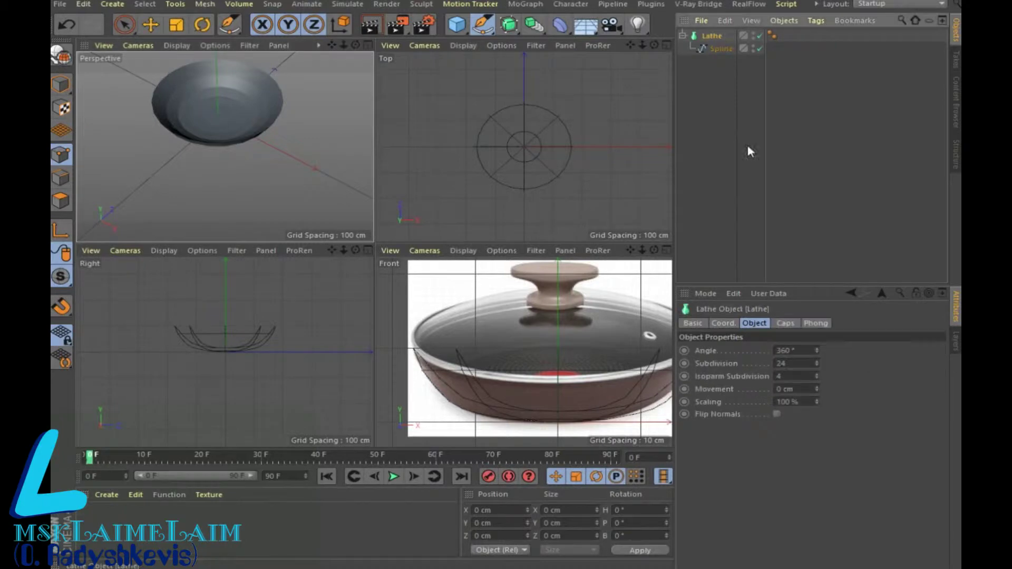
pyautogui.doubleClick(801, 363)
pyautogui.write('107')
pyautogui.press('Return')
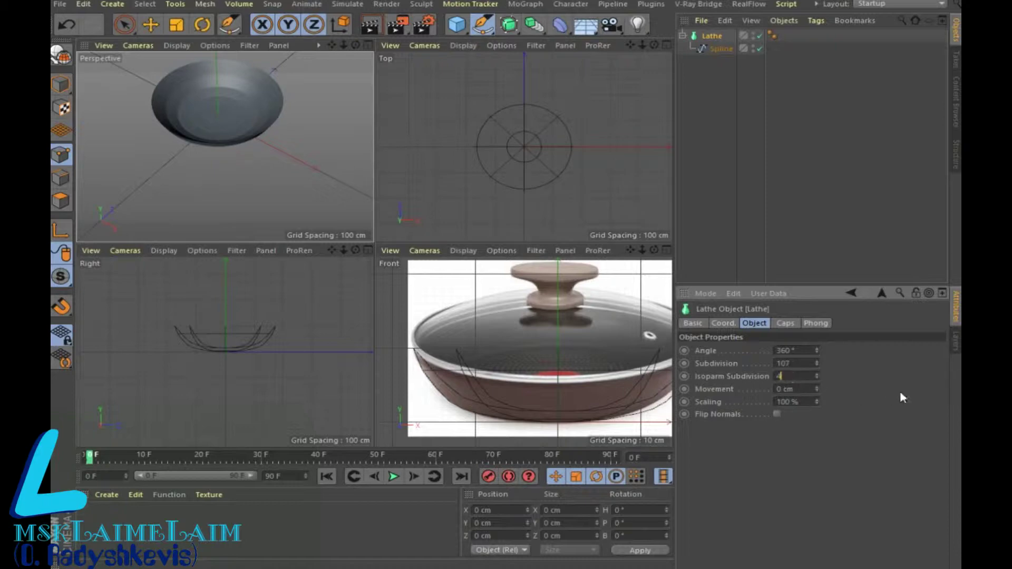
pyautogui.write('4')
pyautogui.press('Return')
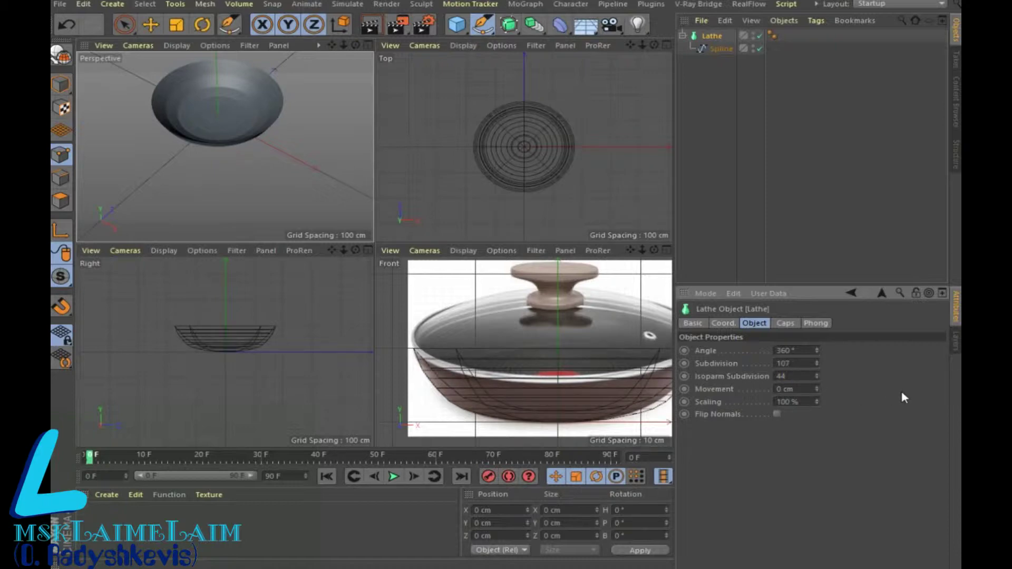
pyautogui.click(720, 49)
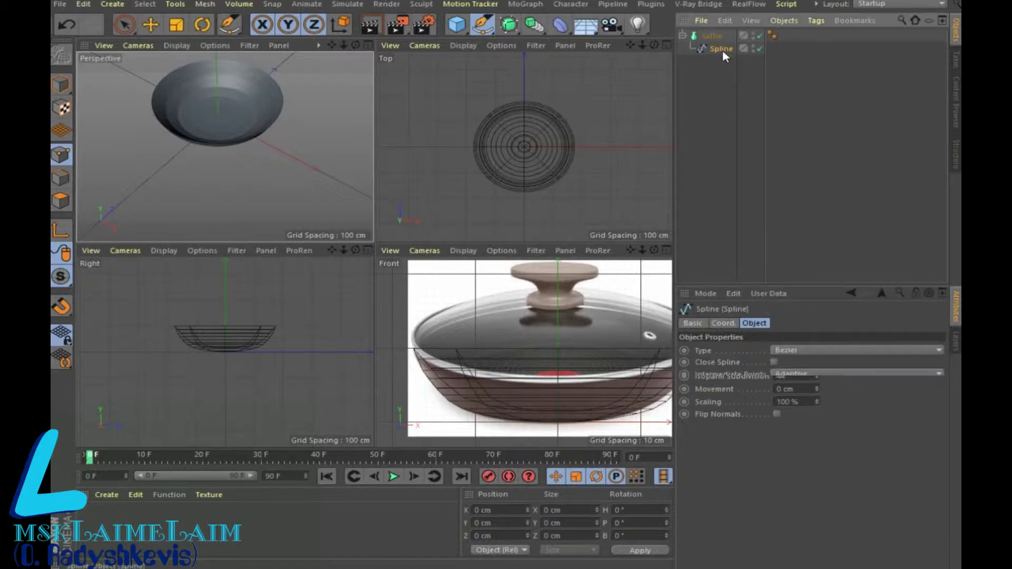
# Step: Change the profile spline's type to B-Spline
pyautogui.click(789, 349)
pyautogui.click(801, 392)
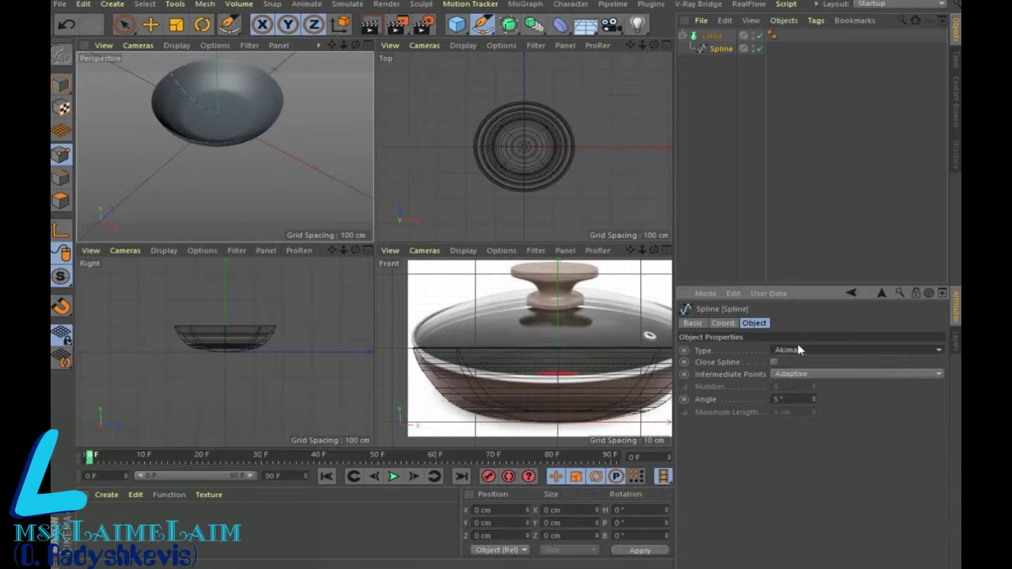
pyautogui.click(799, 350)
pyautogui.click(797, 402)
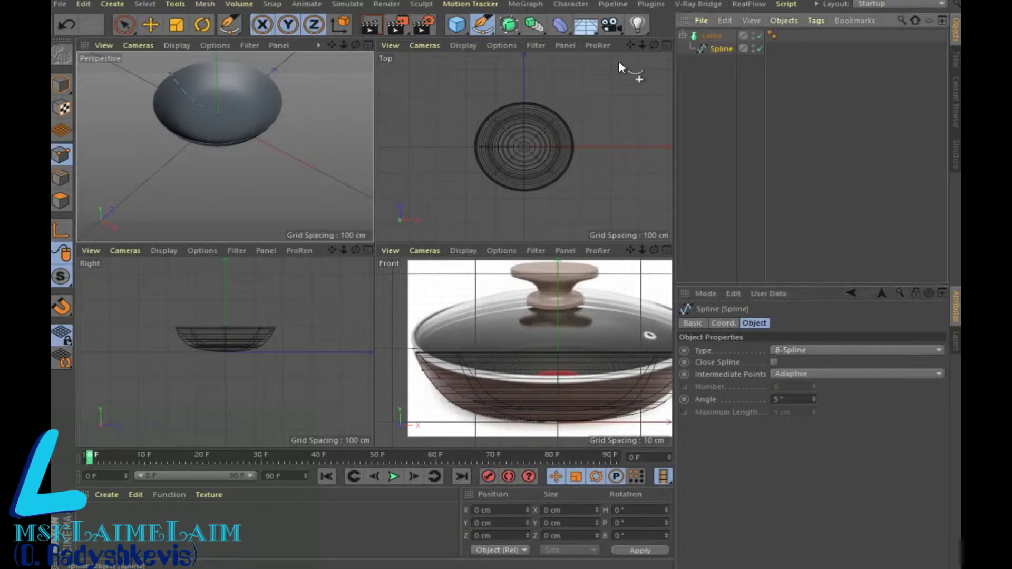
# Step: Raise the profile spline to Y 29.239 cm and inspect the lathed pan from below and above
pyautogui.click(124, 24)
pyautogui.click(213, 100)
pyautogui.moveTo(219, 100); pyautogui.dragTo(221, 97)
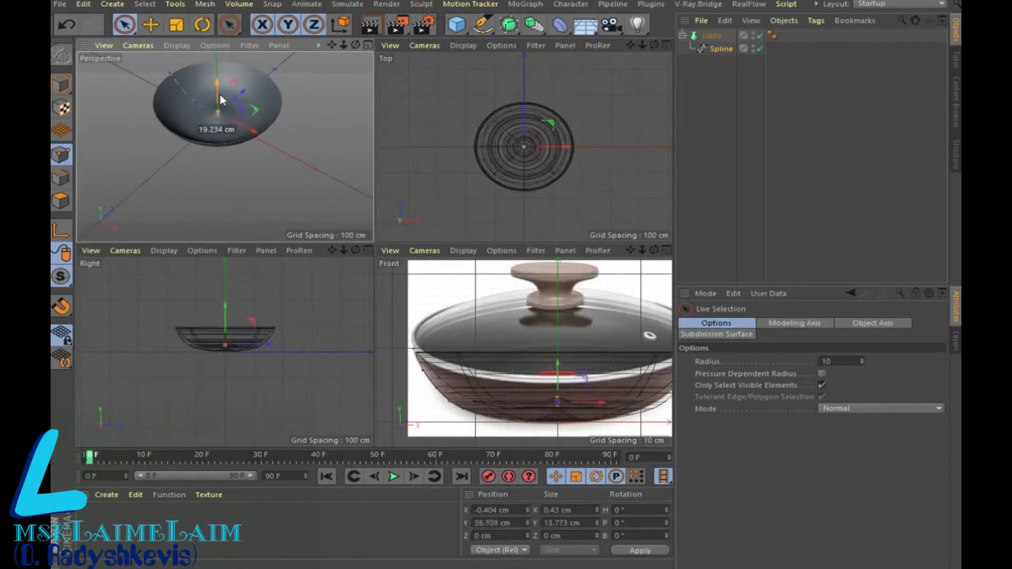
pyautogui.moveTo(219, 94); pyautogui.dragTo(224, 97)
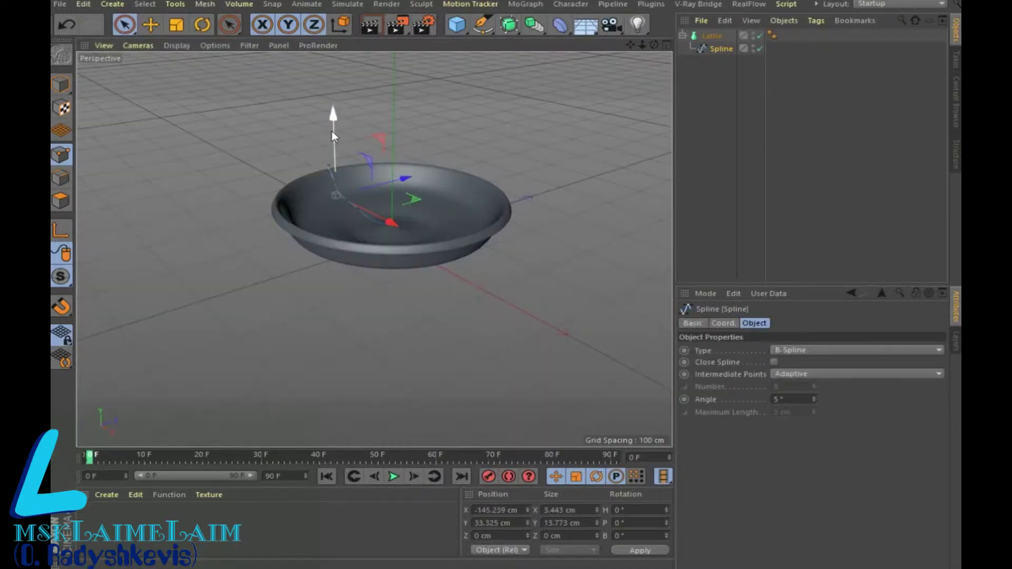
pyautogui.moveTo(336, 136); pyautogui.dragTo(338, 138)
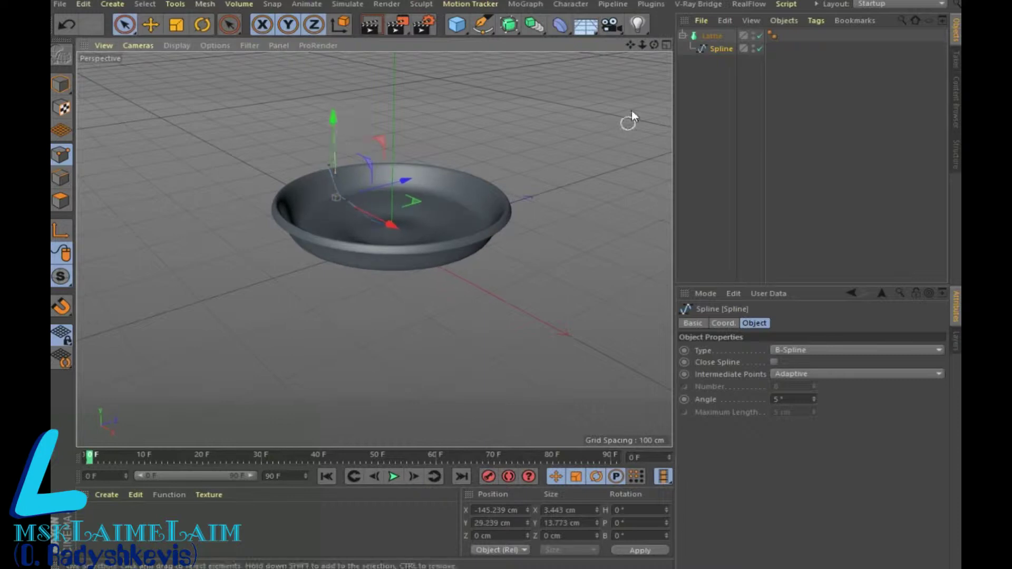
pyautogui.moveTo(654, 45); pyautogui.dragTo(633, 73)
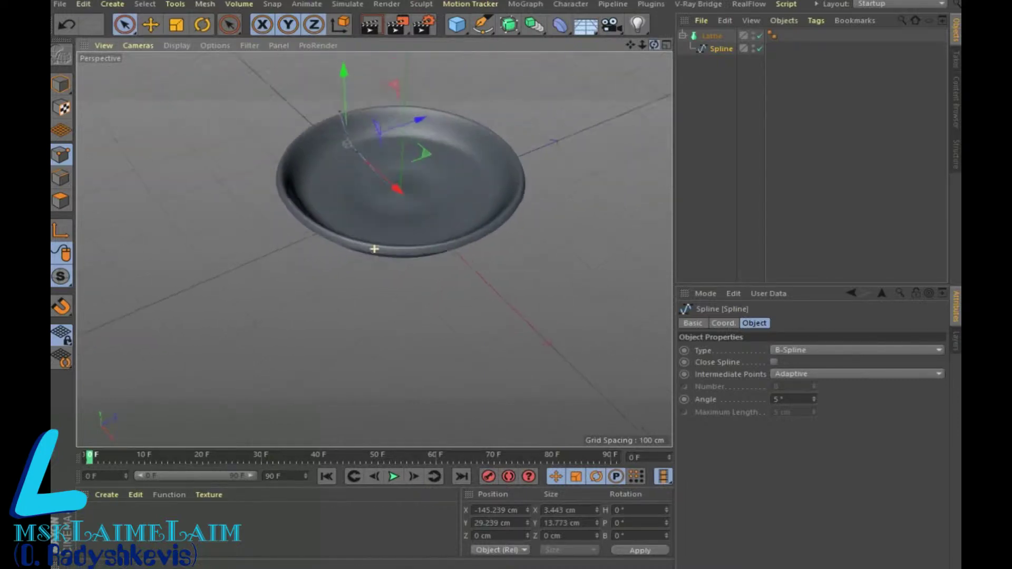
pyautogui.keyDown('alt'); pyautogui.moveTo(374, 249); pyautogui.dragTo(374, 249); pyautogui.keyUp('alt')
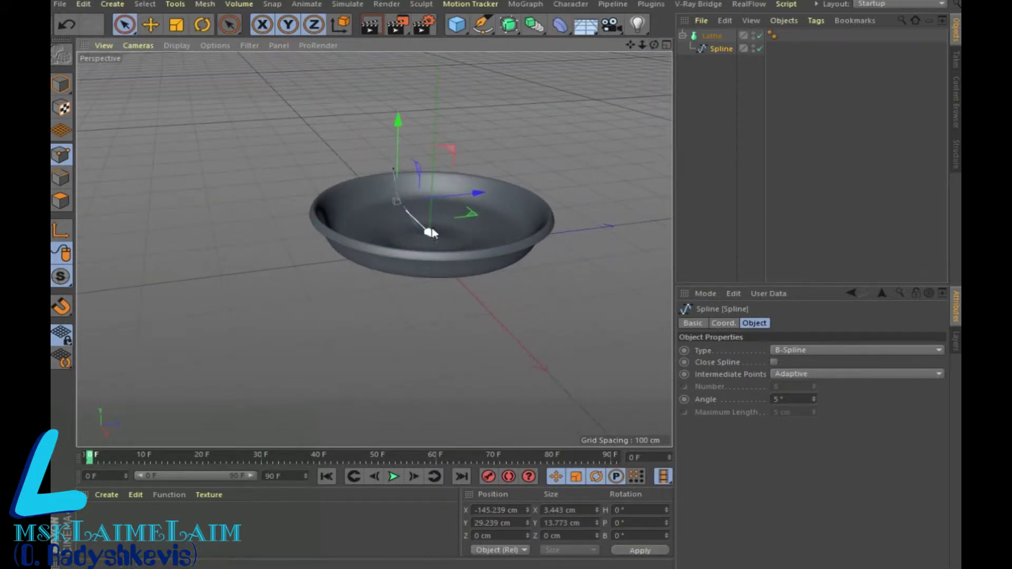
pyautogui.click(713, 97)
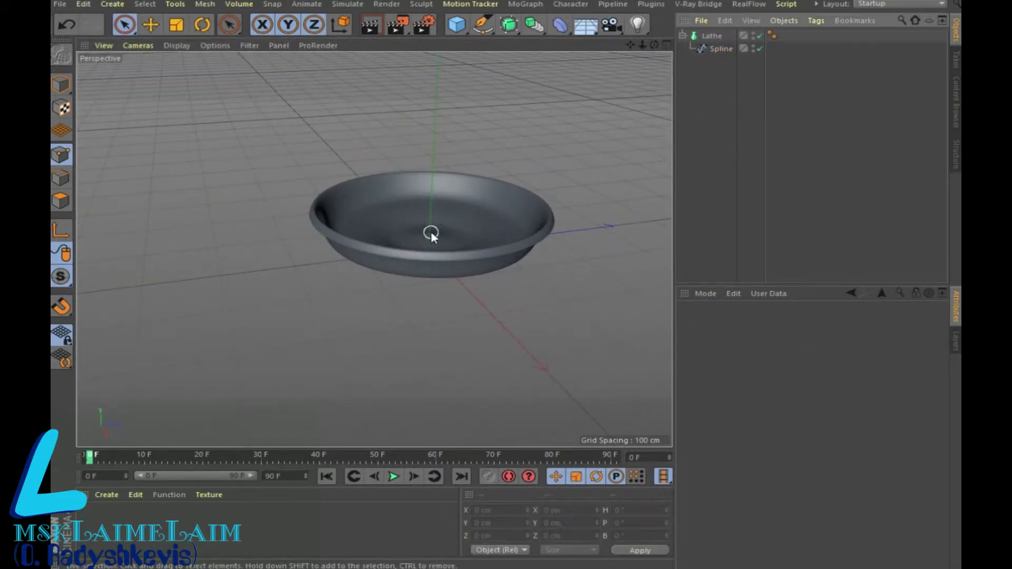
pyautogui.click(717, 48)
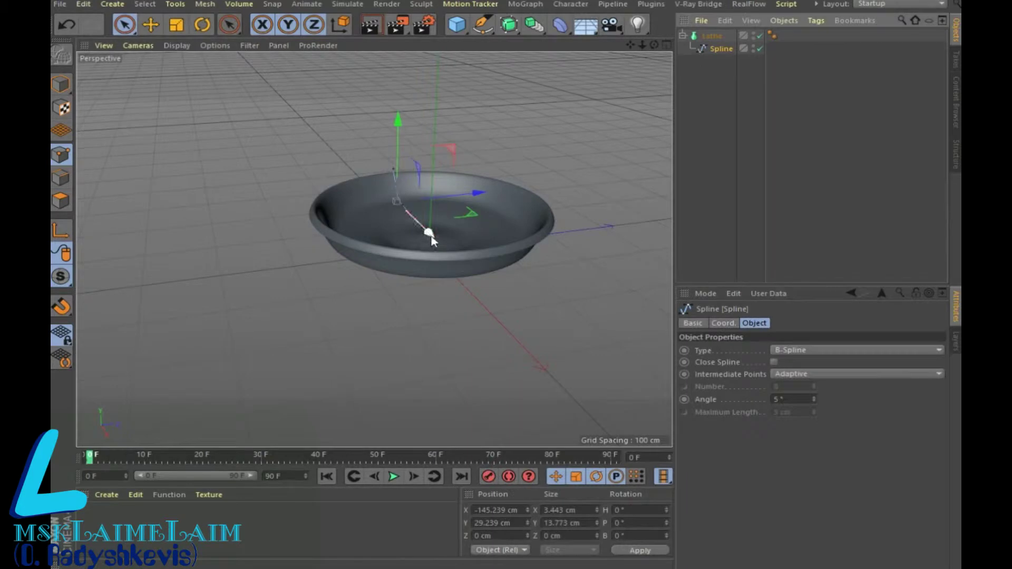
pyautogui.click(667, 47)
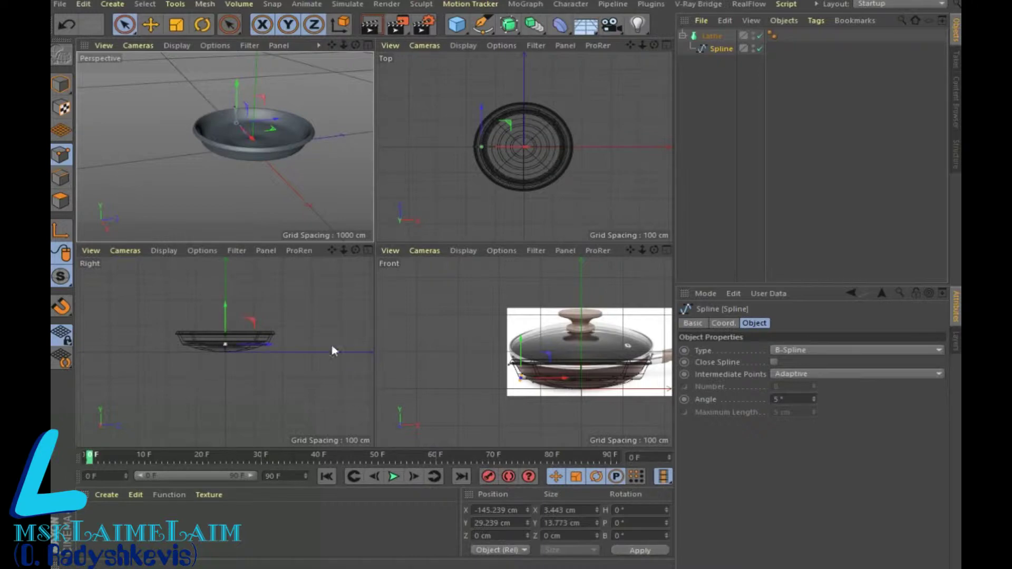
# Step: Hide the Lathe and lower two bottom points of the profile spline in the Front view
pyautogui.middleClick(654, 294)
pyautogui.scroll(5, 507, 267)
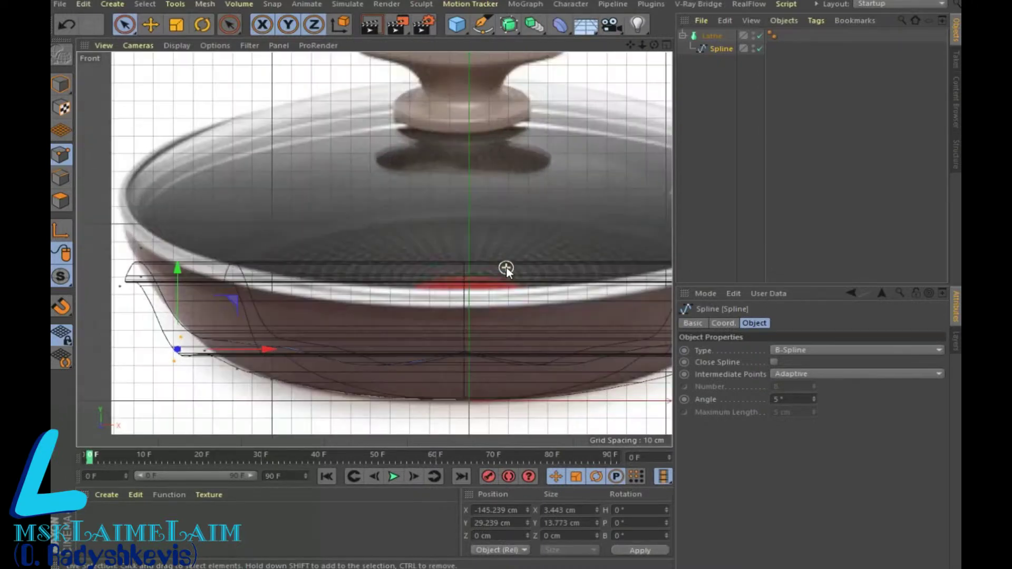
pyautogui.click(760, 35)
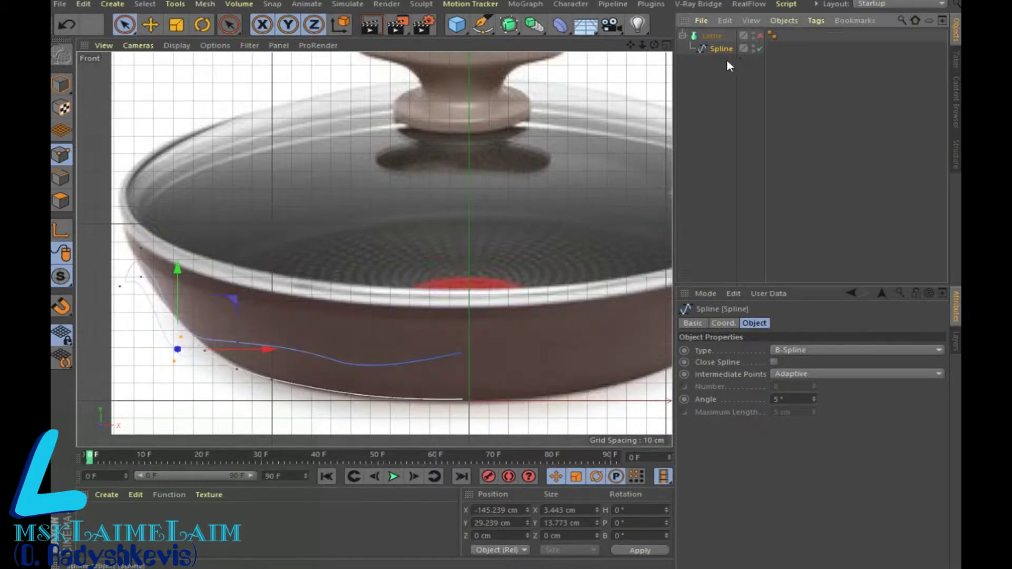
pyautogui.click(462, 352)
pyautogui.moveTo(463, 271); pyautogui.dragTo(492, 301)
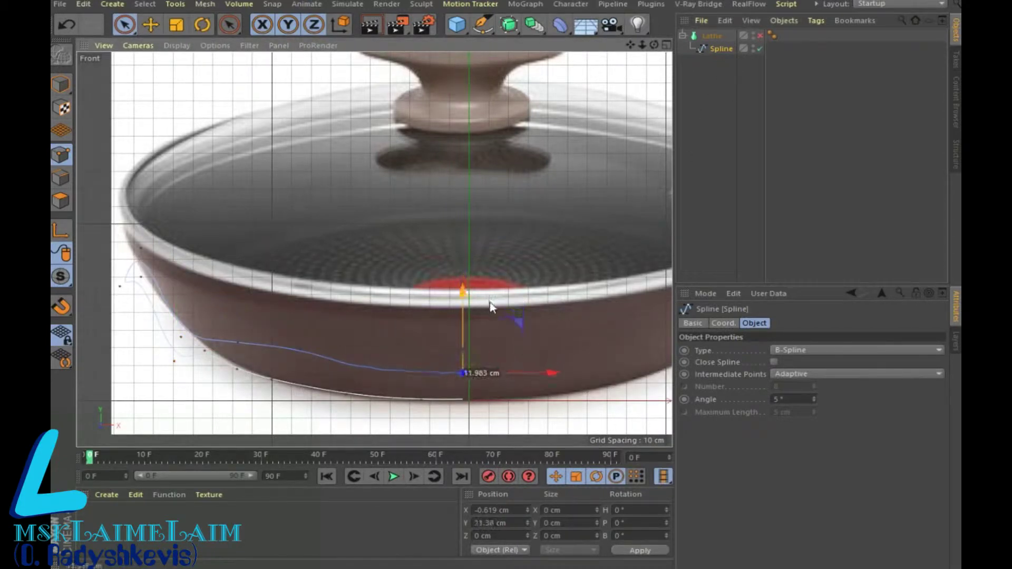
pyautogui.click(300, 350)
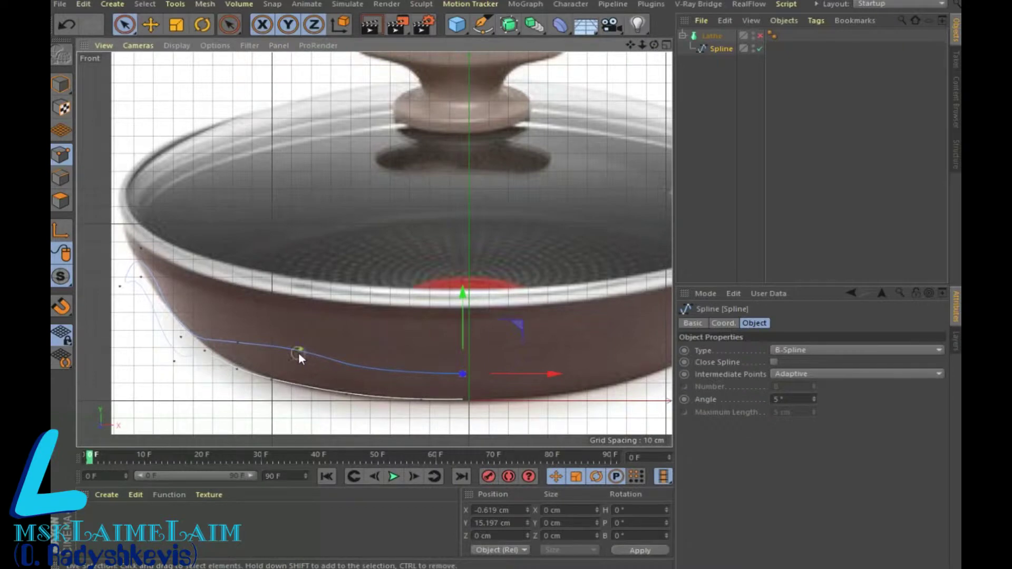
pyautogui.moveTo(387, 350); pyautogui.dragTo(376, 353)
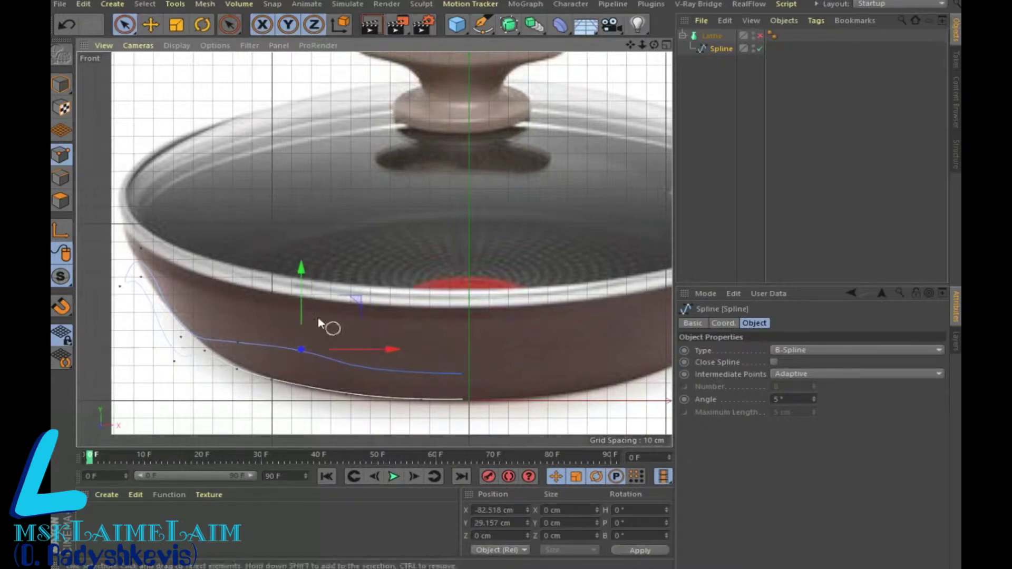
pyautogui.moveTo(303, 312); pyautogui.dragTo(304, 326)
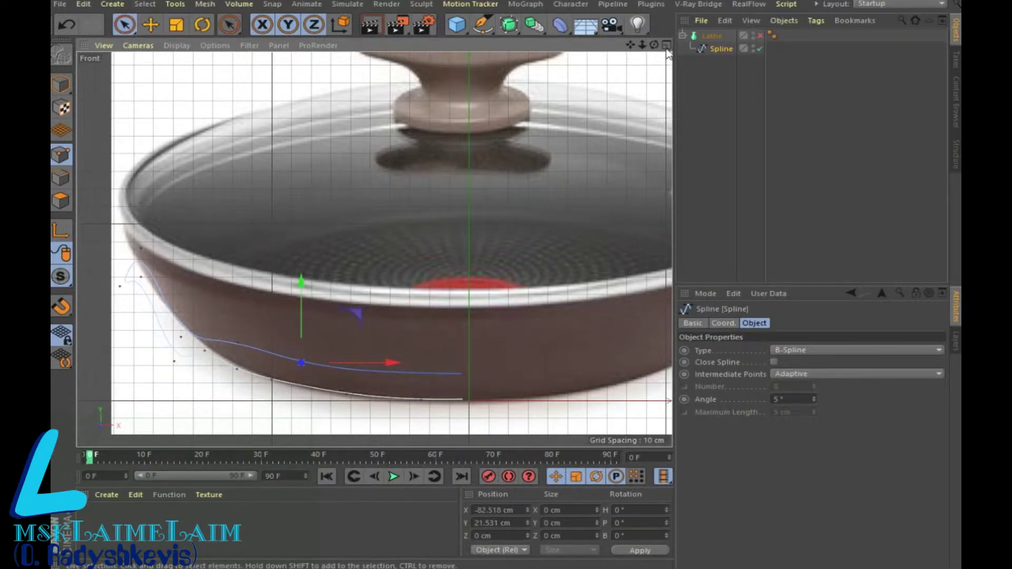
# Step: Re-enable the Lathe and view the reshaped pan in a maximized Perspective view
pyautogui.press('F5')
pyautogui.click(759, 35)
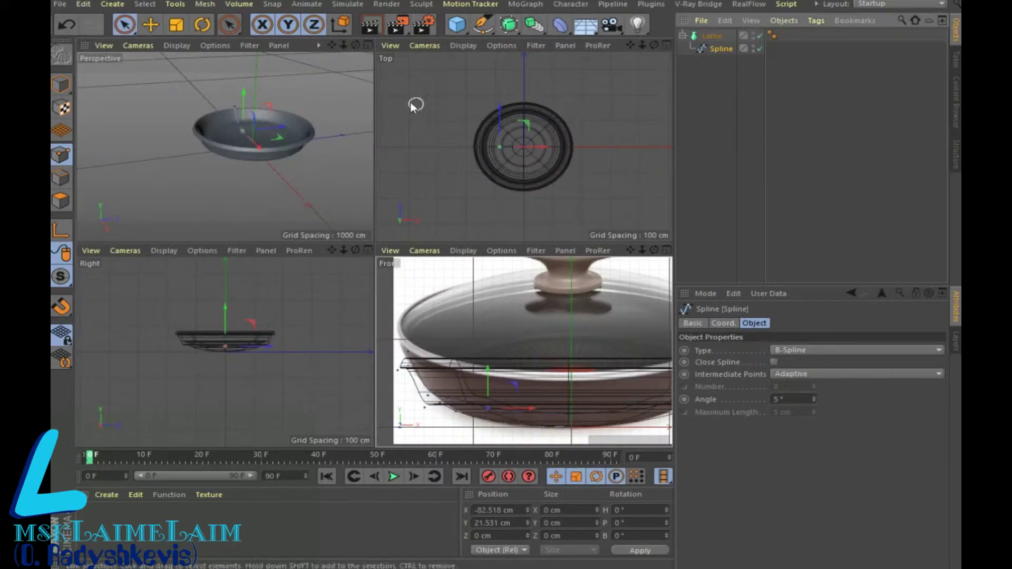
pyautogui.press('F1')
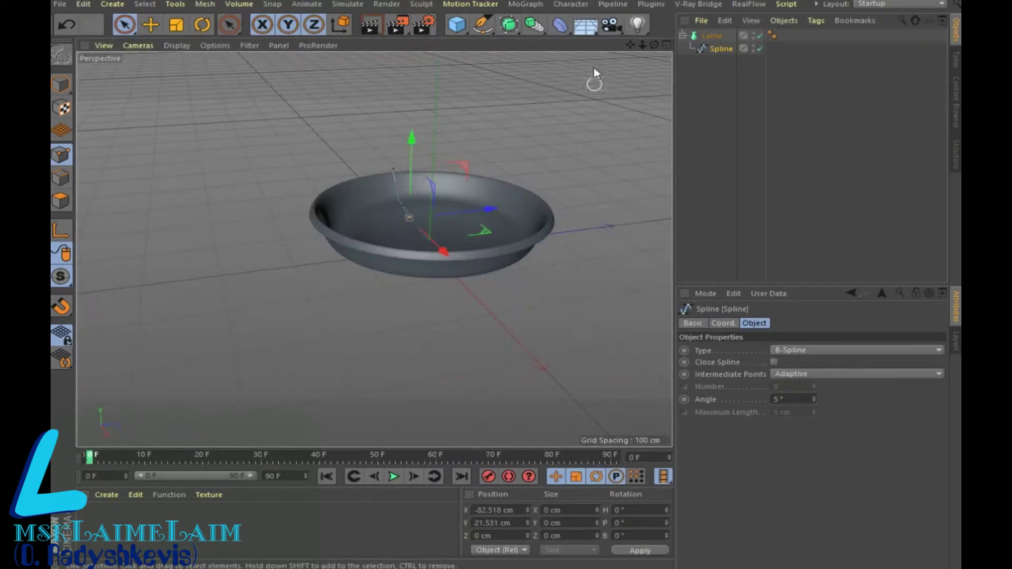
pyautogui.moveTo(630, 44); pyautogui.dragTo(549, 57)
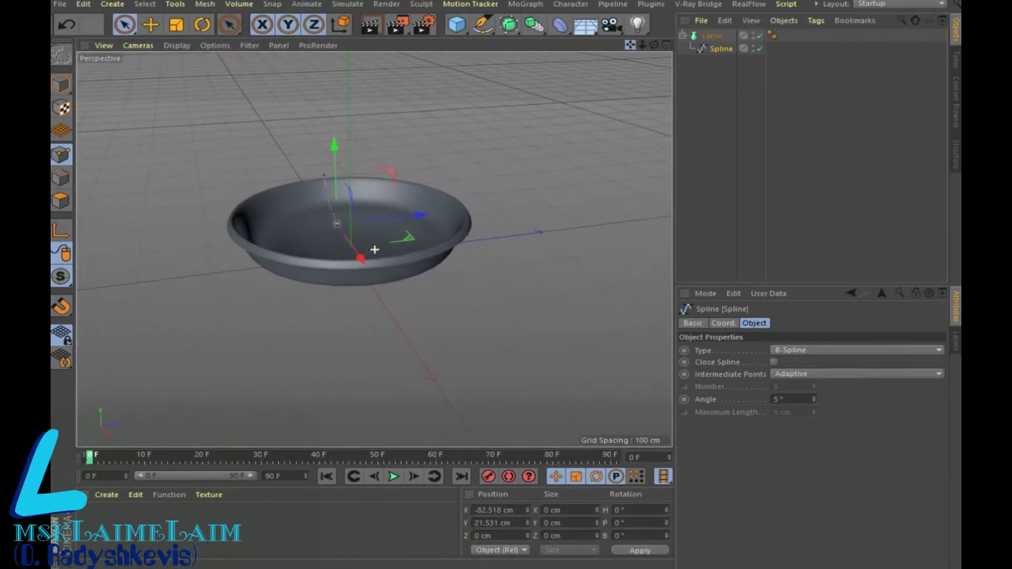
pyautogui.moveTo(375, 250); pyautogui.dragTo(374, 253)
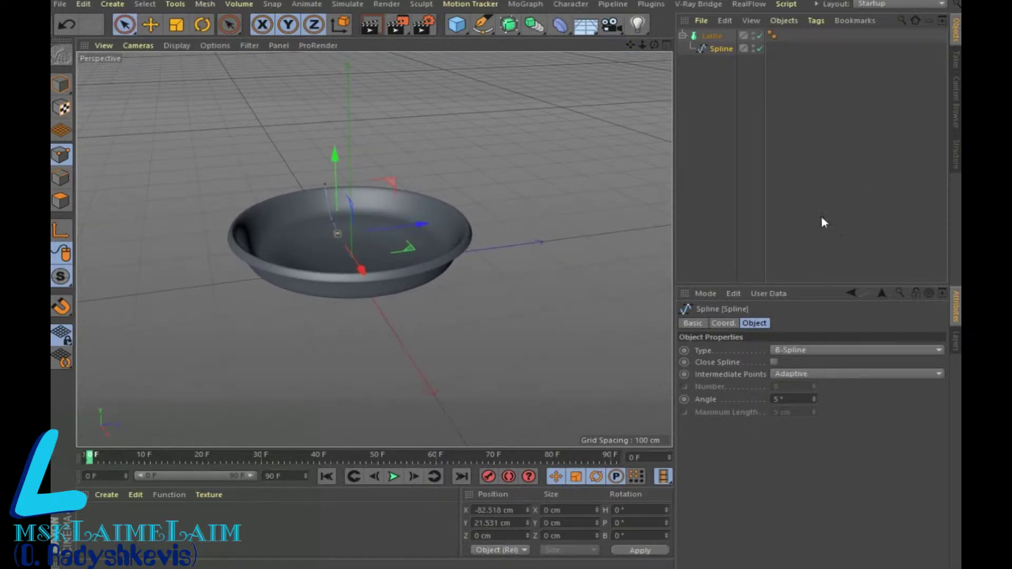
# Step: Add a 20 cm high Cylinder, widened to fill the pan's base
pyautogui.click(713, 35)
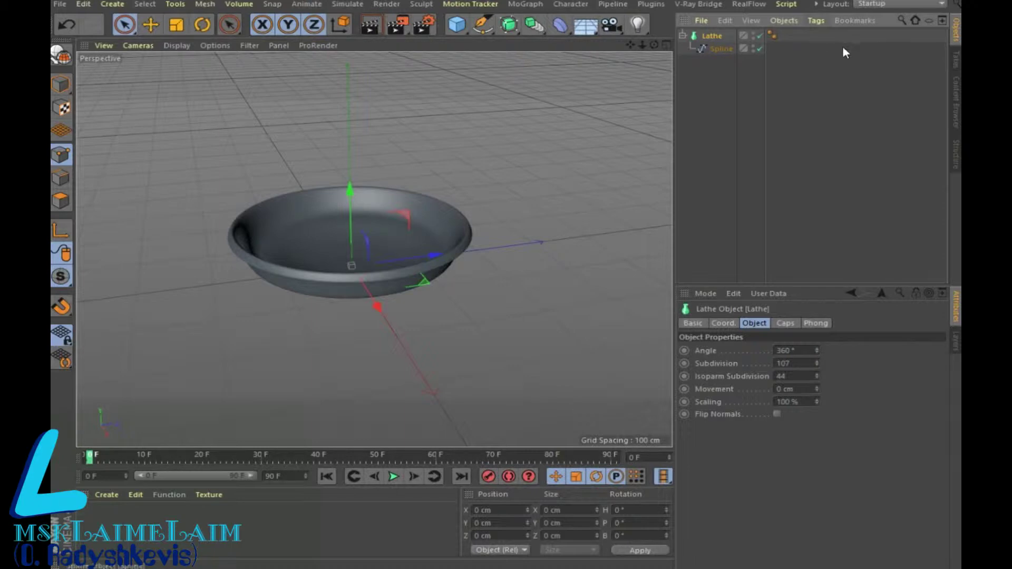
pyautogui.moveTo(457, 25); pyautogui.dragTo(748, 47)
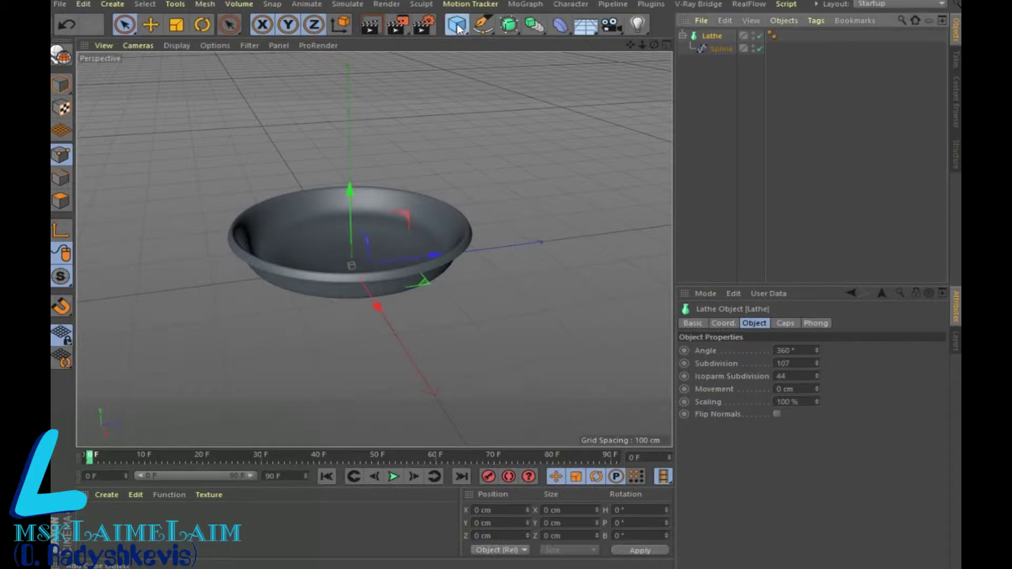
pyautogui.click(748, 45)
pyautogui.moveTo(810, 351); pyautogui.dragTo(814, 411)
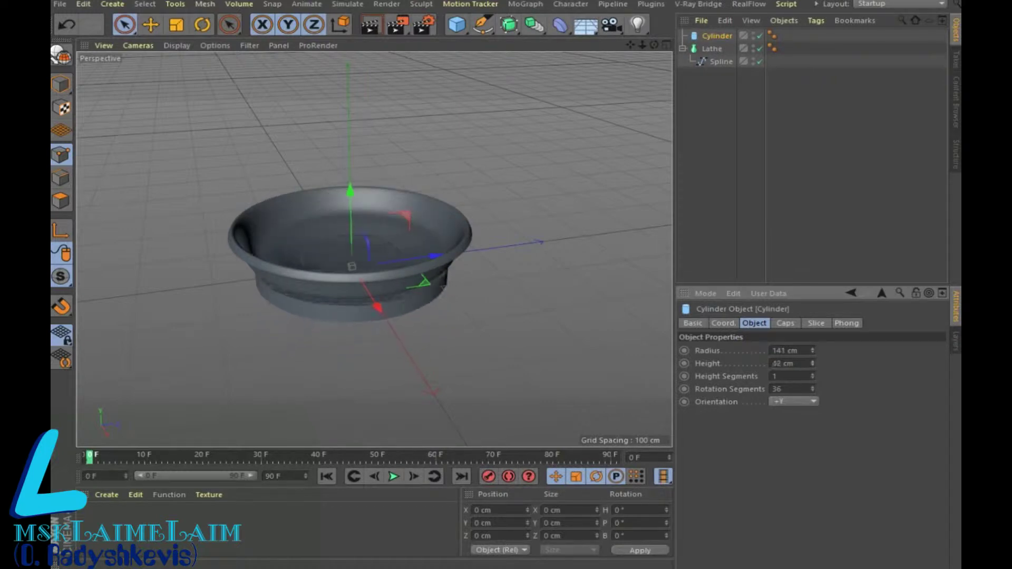
pyautogui.moveTo(812, 364); pyautogui.dragTo(812, 369)
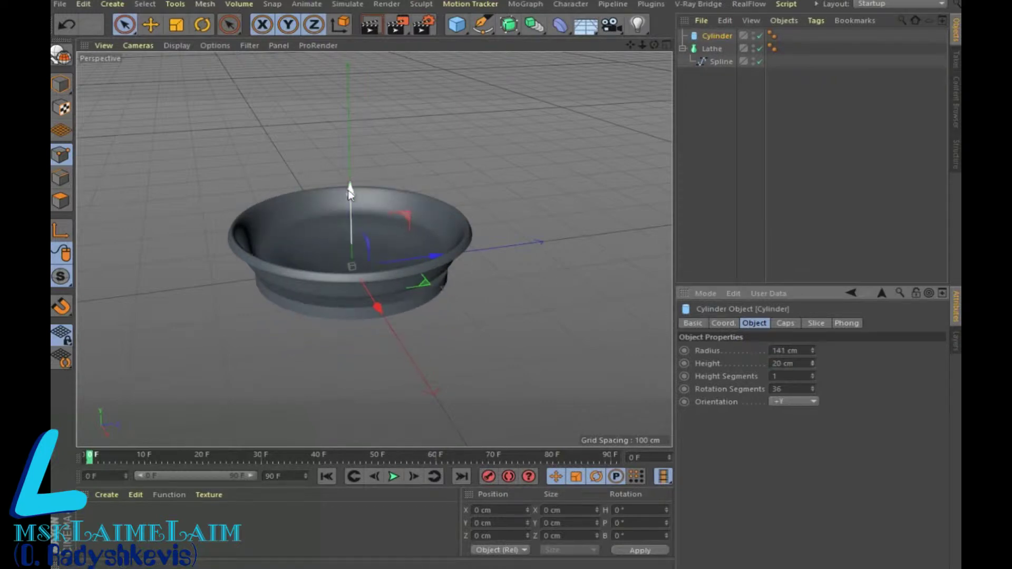
pyautogui.moveTo(343, 187); pyautogui.dragTo(359, 198)
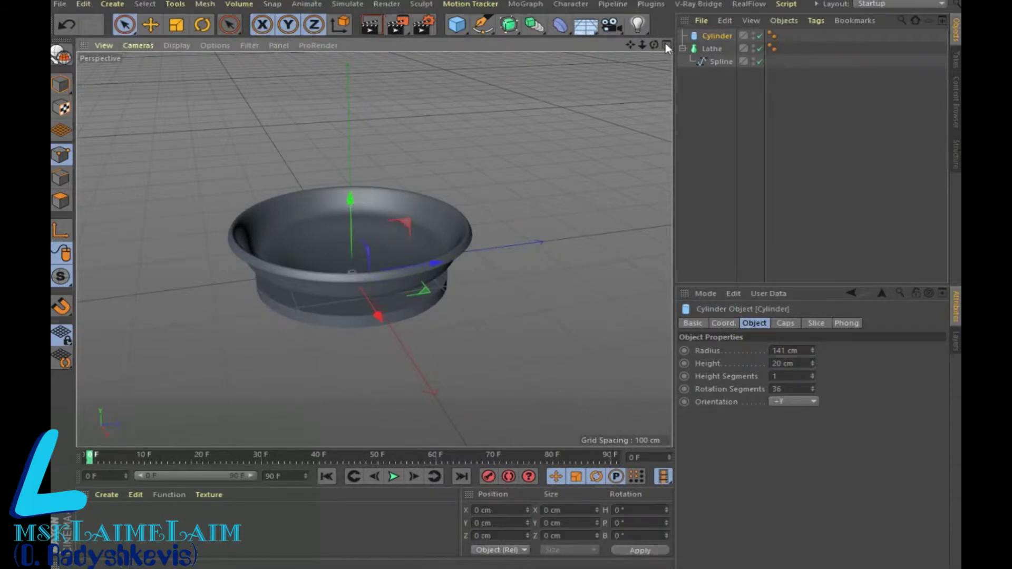
# Step: Position the cylinder under the pan at Y -13.43 cm with a 163 cm radius
pyautogui.click(667, 45)
pyautogui.click(666, 251)
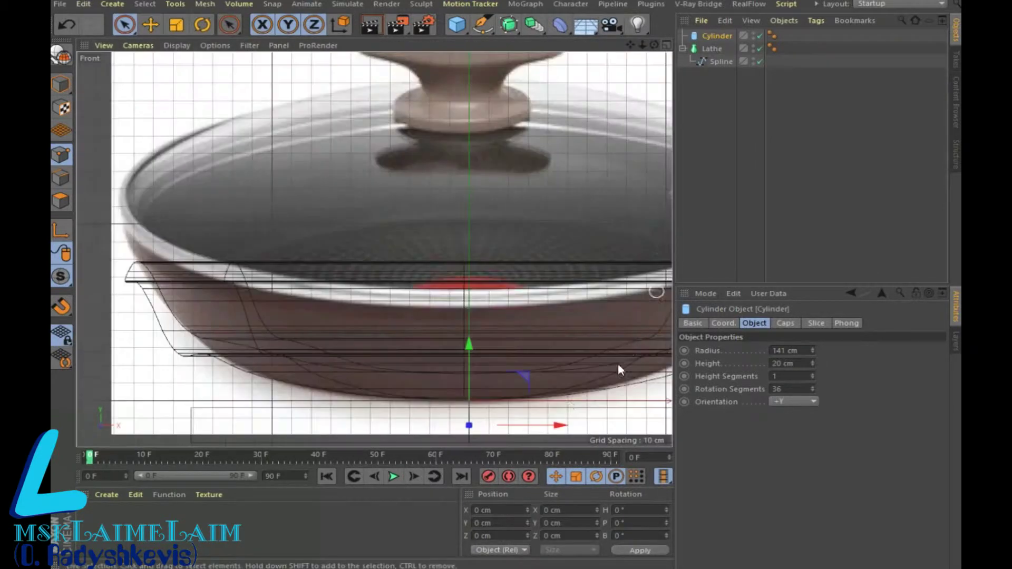
pyautogui.click(667, 46)
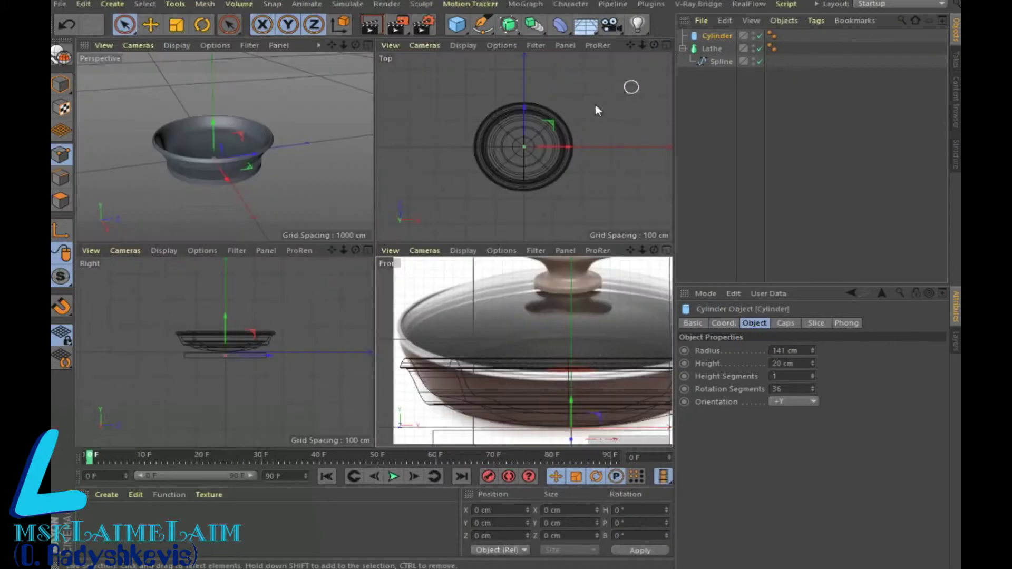
pyautogui.click(366, 252)
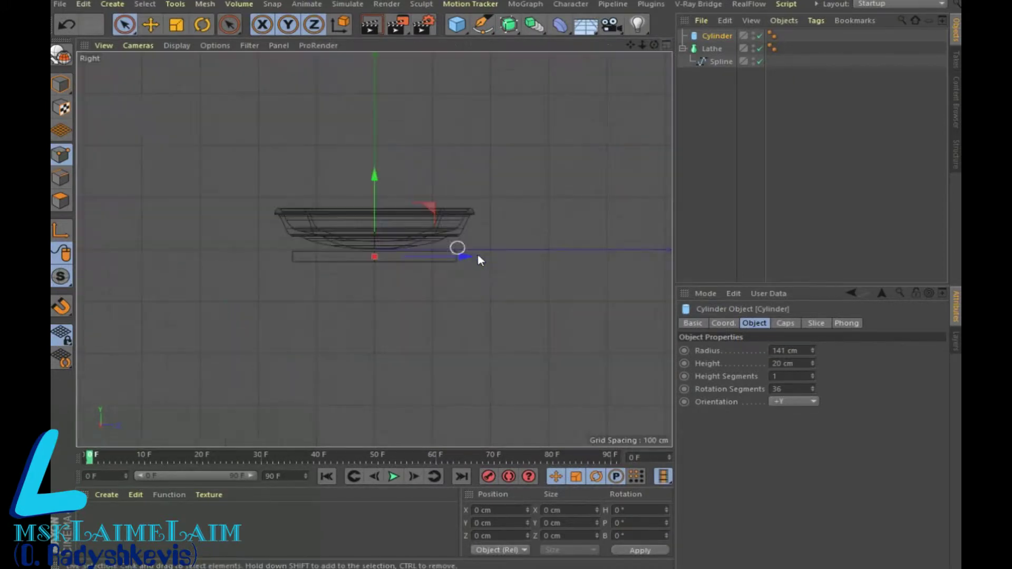
pyautogui.scroll(3, 473, 258)
pyautogui.click(224, 235)
pyautogui.moveTo(230, 166); pyautogui.dragTo(233, 159)
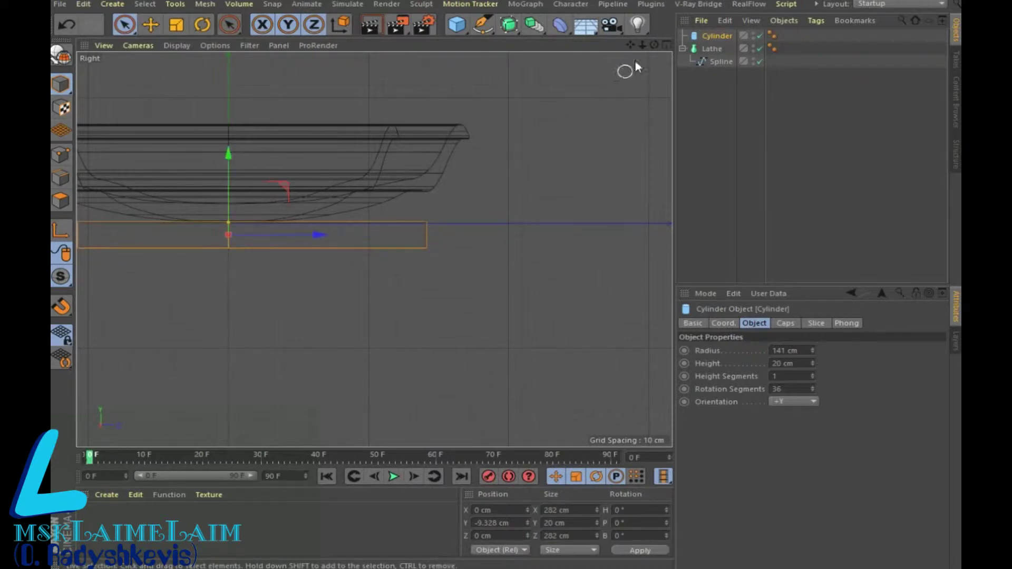
pyautogui.click(666, 45)
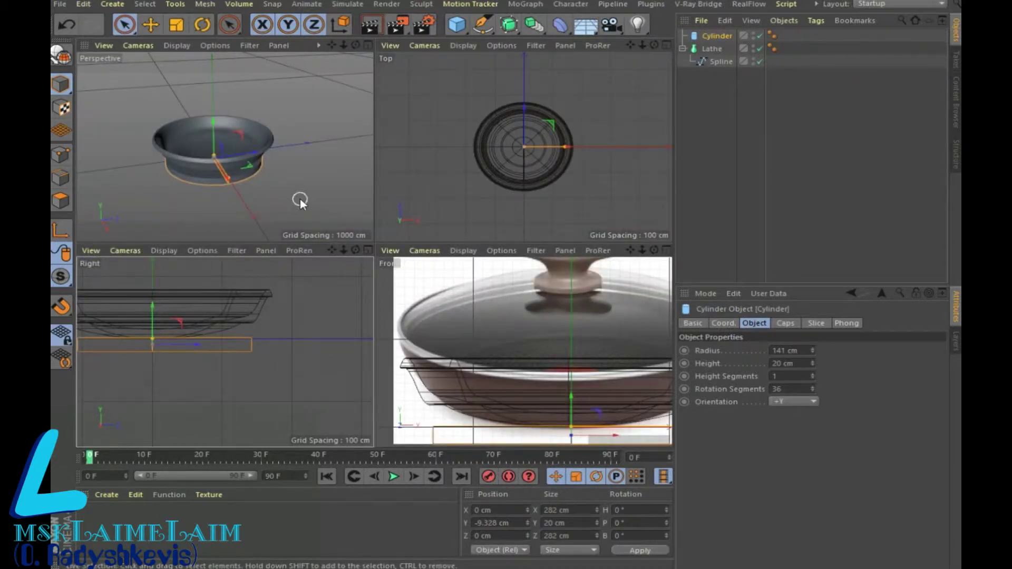
pyautogui.moveTo(811, 349); pyautogui.dragTo(814, 337)
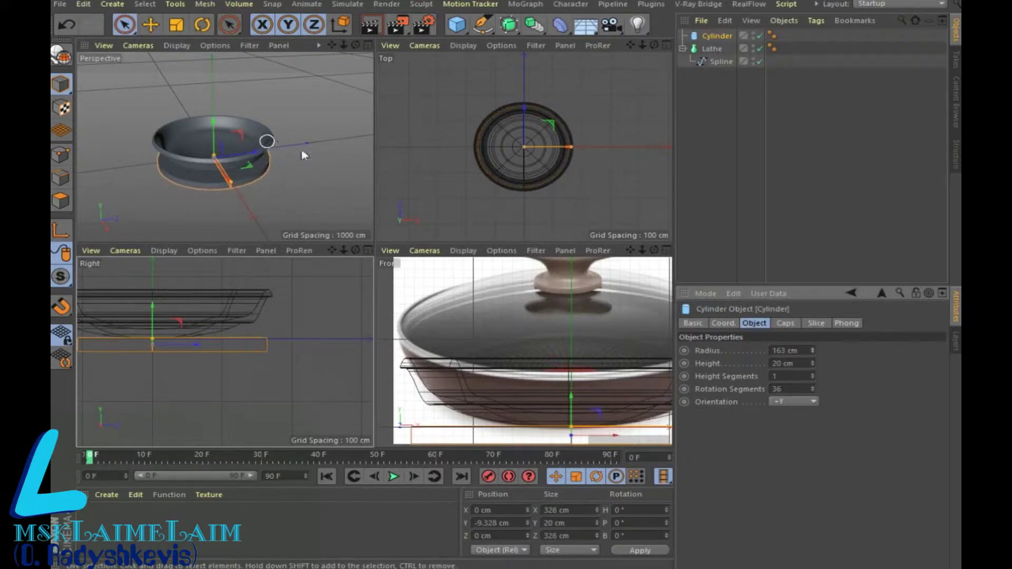
pyautogui.moveTo(153, 306); pyautogui.dragTo(160, 316)
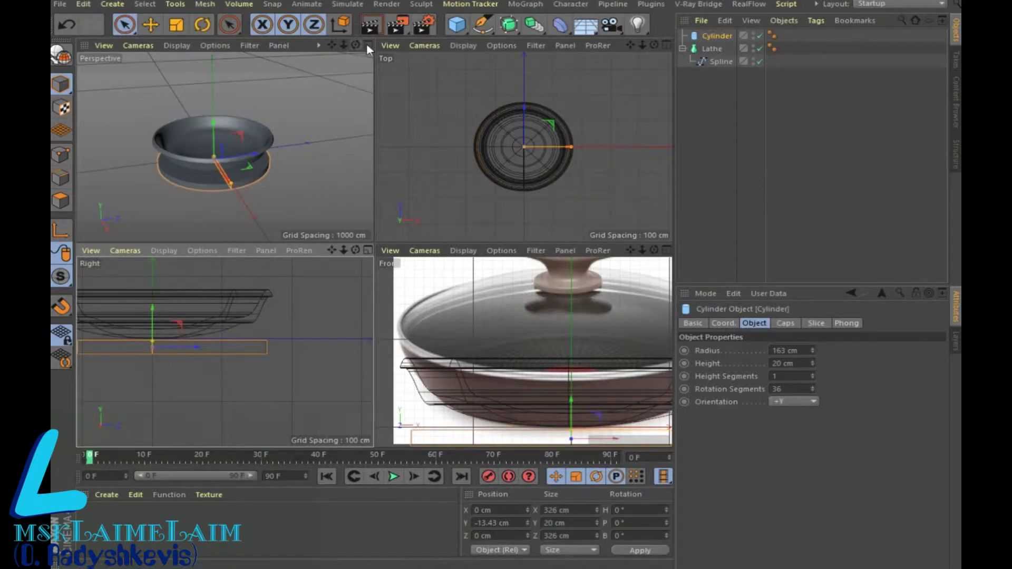
# Step: Render a perspective preview of the pan, then switch to the Front view
pyautogui.click(368, 45)
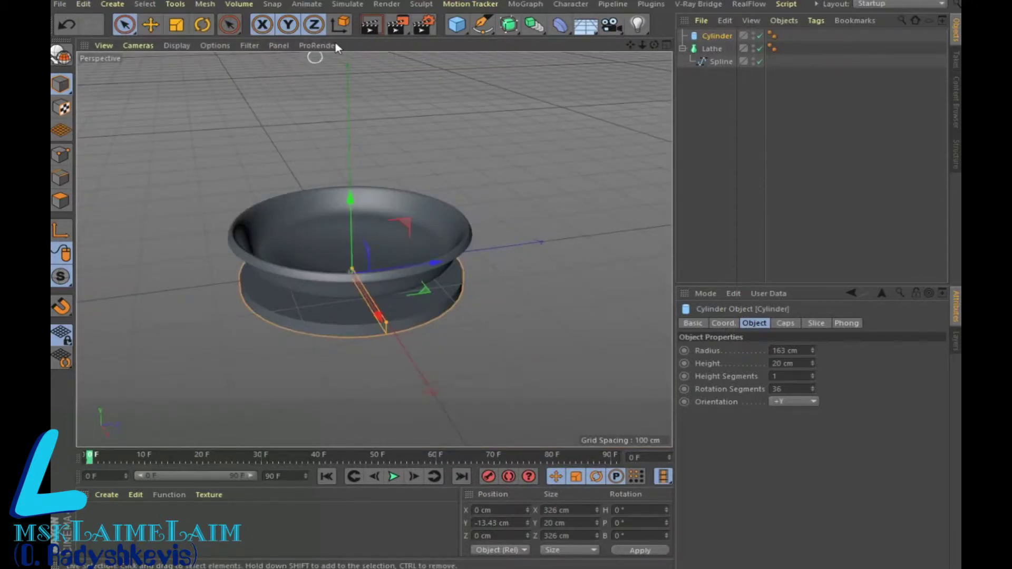
pyautogui.hotkey('ctrl', 'r')
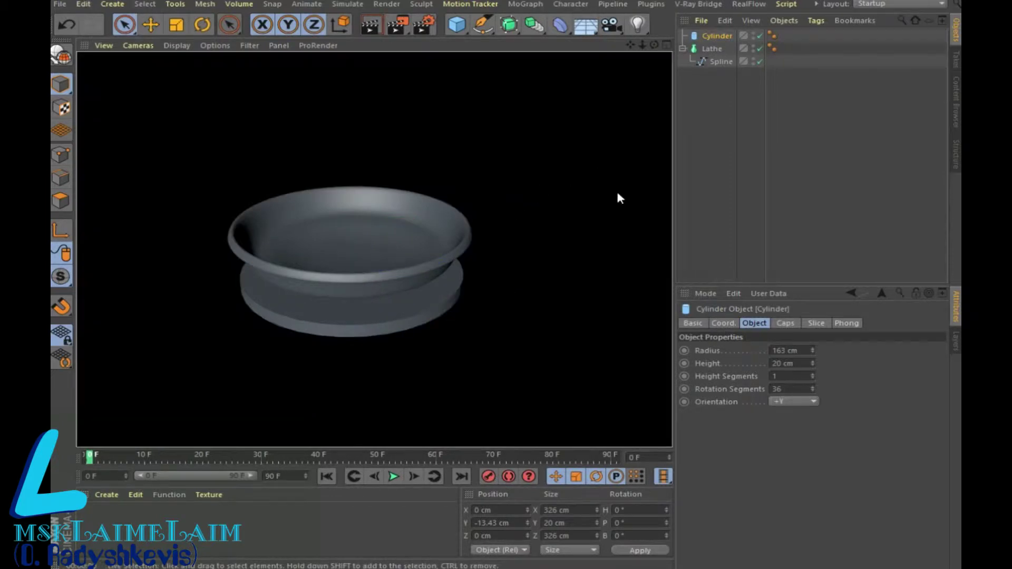
pyautogui.moveTo(653, 45)
pyautogui.mouseDown()
pyautogui.moveTo(374, 249)
pyautogui.moveTo(658, 50)
pyautogui.mouseUp()
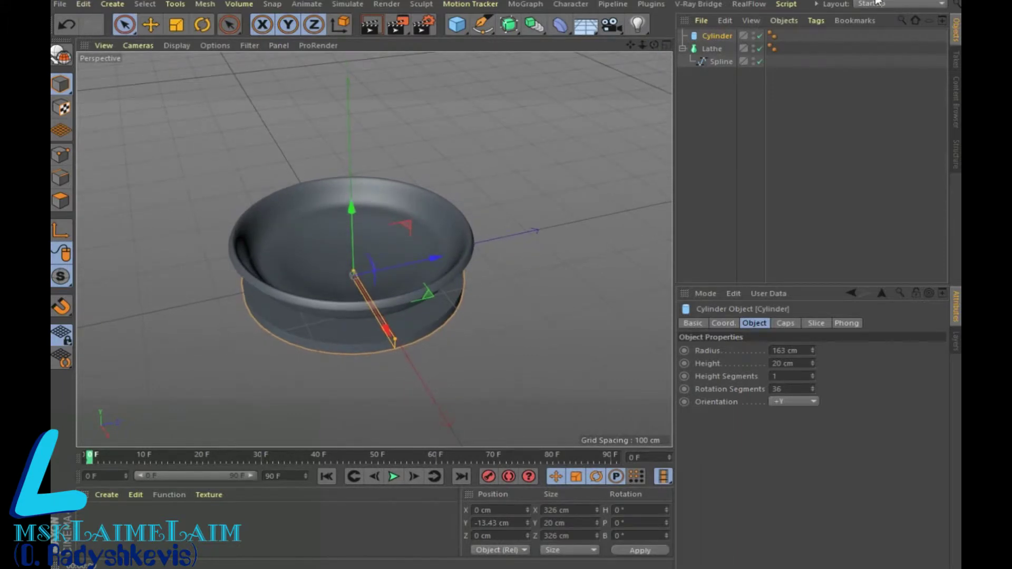
pyautogui.press('F4')
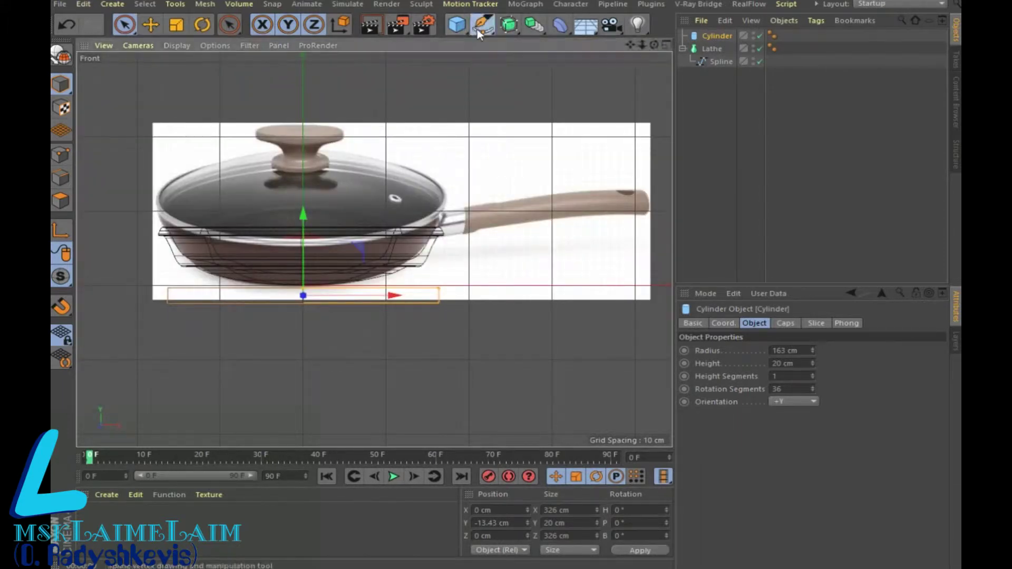
# Step: Add a Circle spline with 13 cm radius lying in the XZ plane
pyautogui.click(478, 29)
pyautogui.click(612, 69)
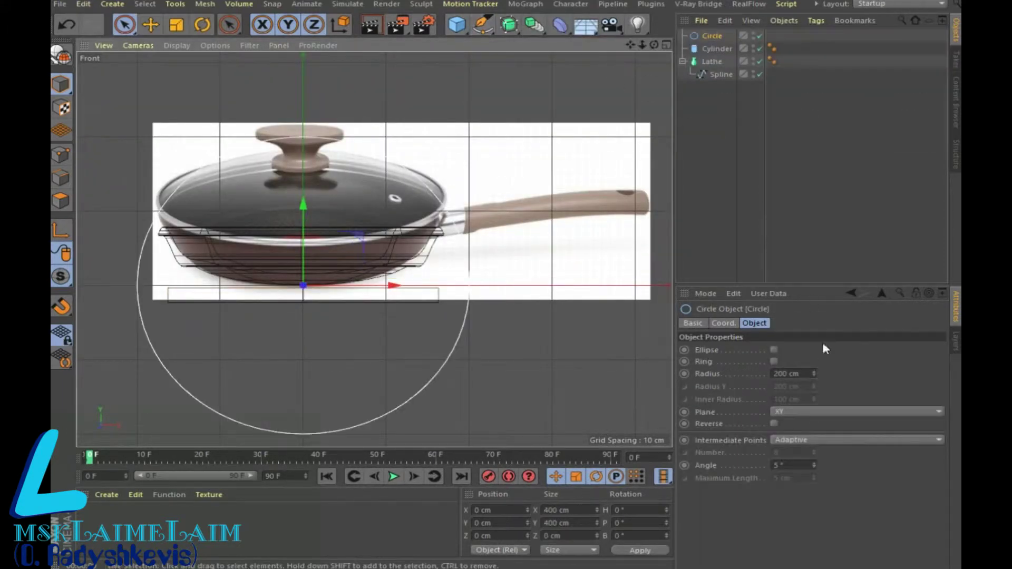
pyautogui.click(791, 374)
pyautogui.write('13')
pyautogui.click(827, 411)
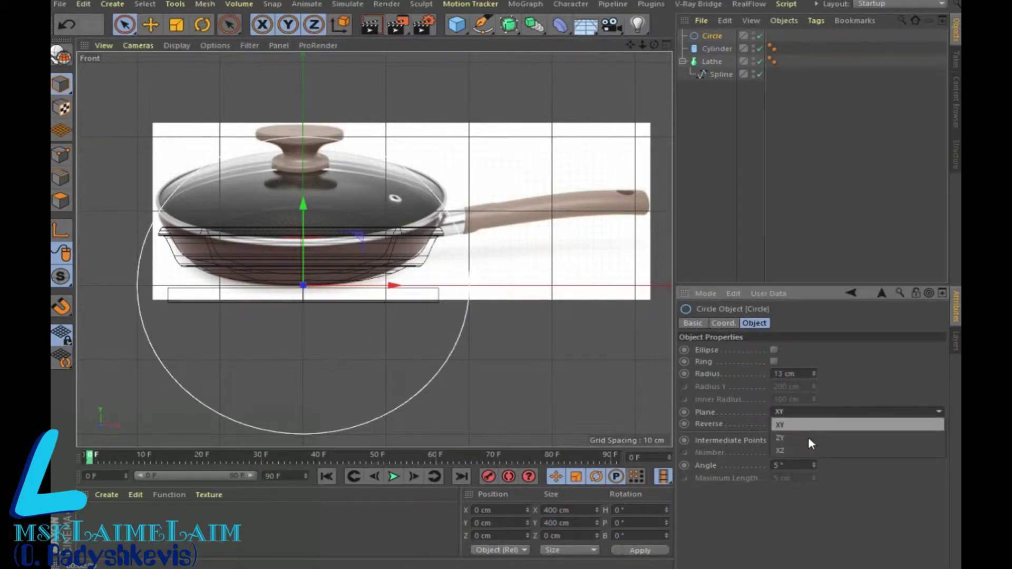
pyautogui.click(796, 452)
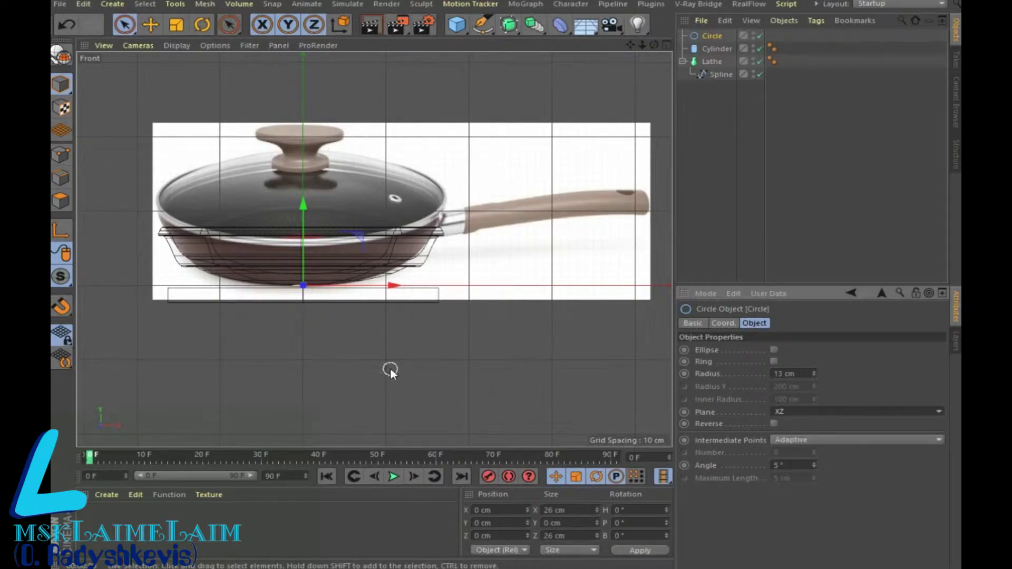
# Step: Move the circle to the pan's rim where the handle joins, near X 168, Y 76.76
pyautogui.click(150, 24)
pyautogui.moveTo(398, 287); pyautogui.dragTo(515, 294)
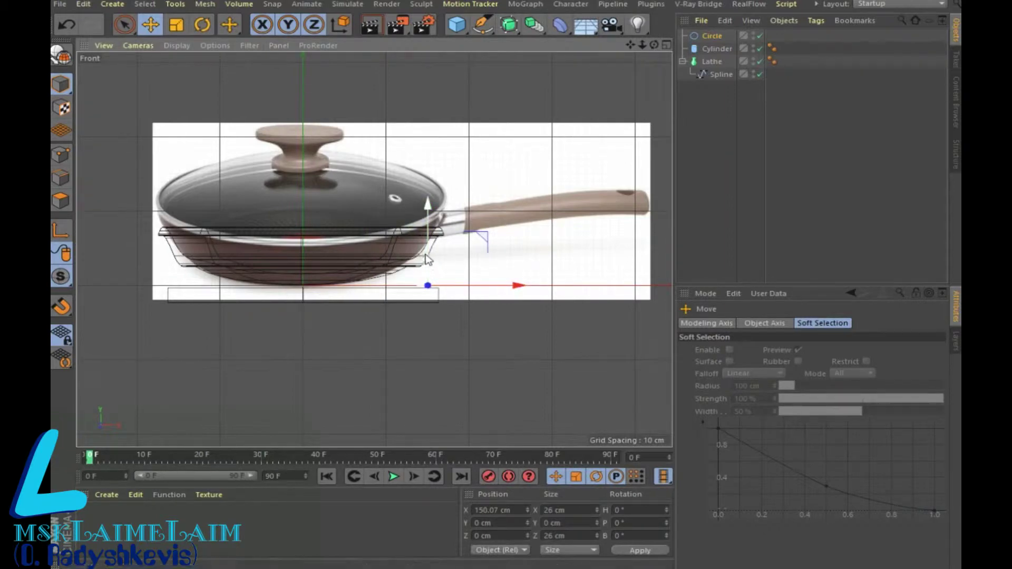
pyautogui.moveTo(431, 242)
pyautogui.mouseDown()
pyautogui.moveTo(463, 191)
pyautogui.moveTo(484, 235)
pyautogui.moveTo(511, 229)
pyautogui.mouseUp()
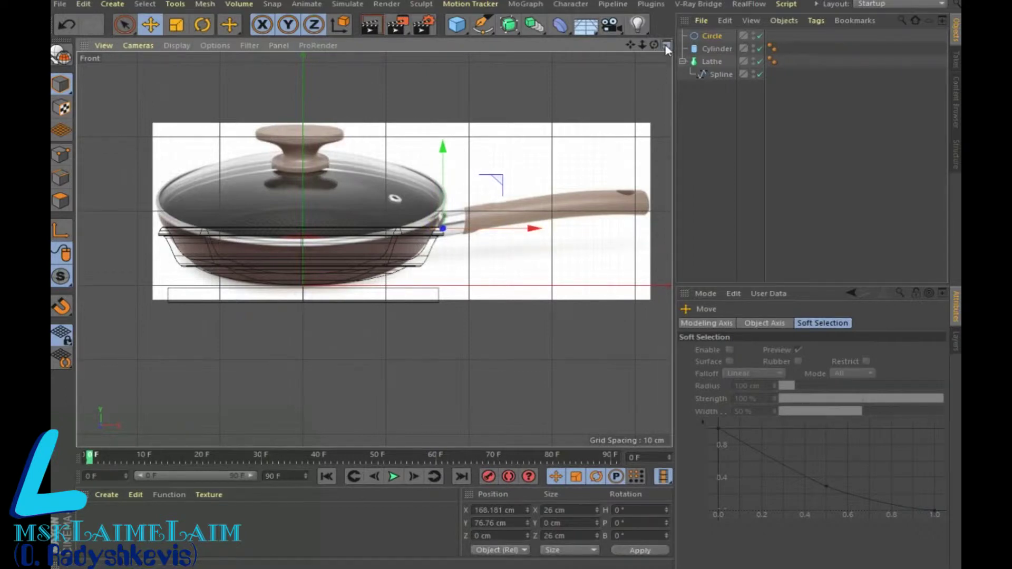
pyautogui.middleClick(644, 216)
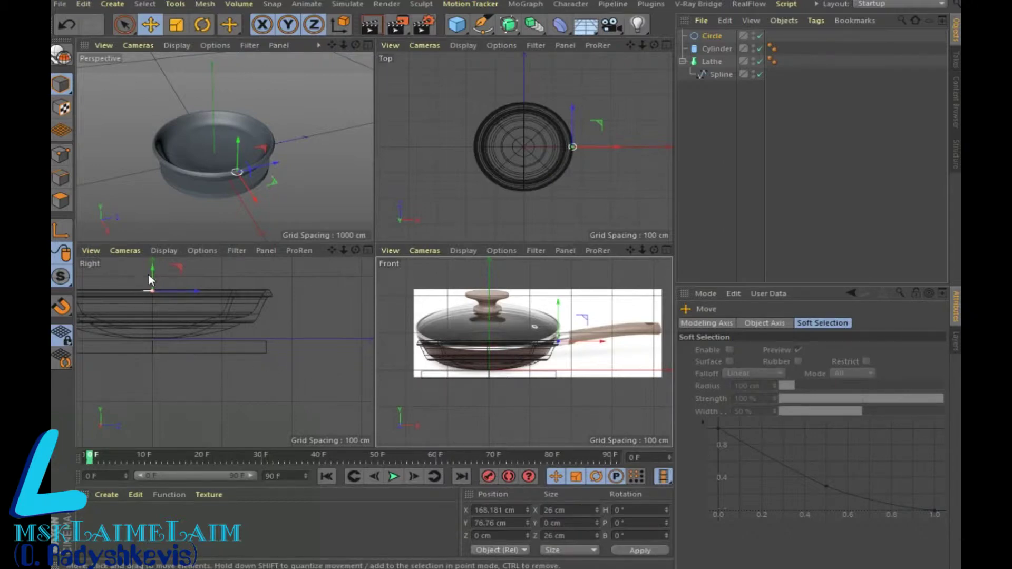
# Step: Stand the circle upright in the ZY plane and lower it toward the pan wall
pyautogui.moveTo(157, 274); pyautogui.dragTo(162, 280)
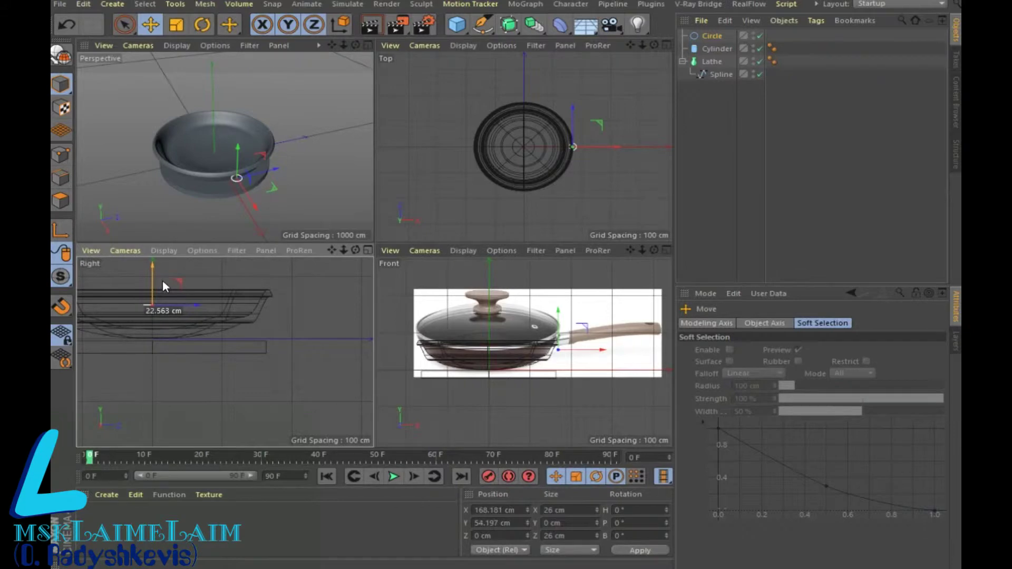
pyautogui.click(711, 37)
pyautogui.click(802, 413)
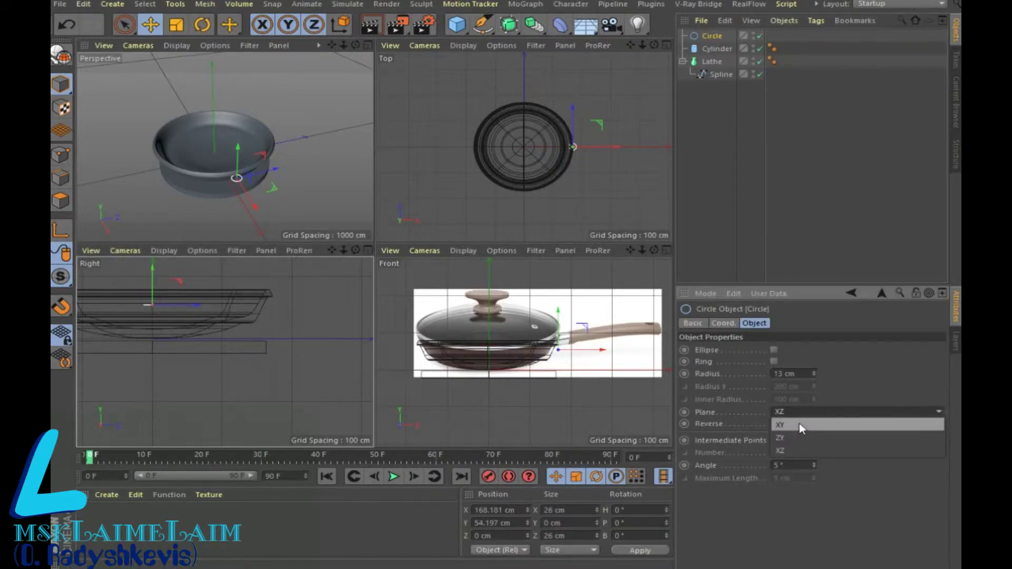
pyautogui.click(805, 411)
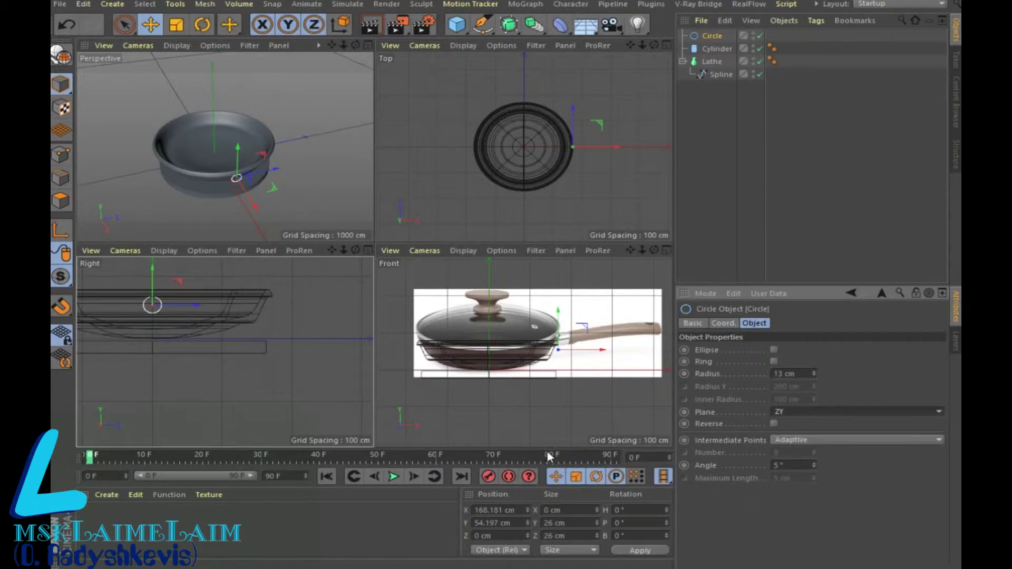
pyautogui.moveTo(149, 272); pyautogui.dragTo(156, 280)
pyautogui.moveTo(356, 46)
pyautogui.mouseDown()
pyautogui.moveTo(342, 53)
pyautogui.moveTo(329, 135)
pyautogui.mouseUp()
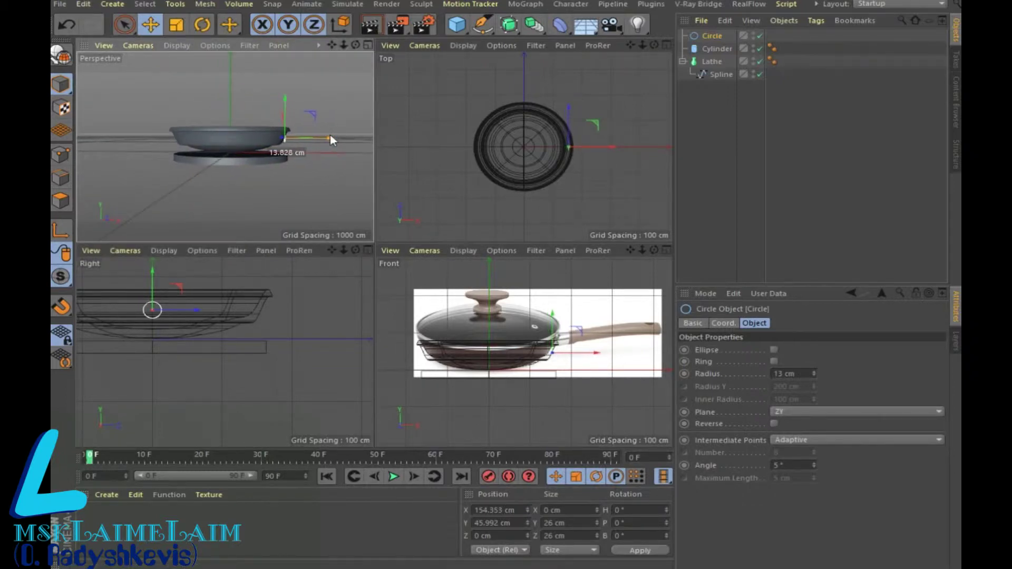
# Step: Tuck the circle against the pan's outer wall at X 146.309 cm, Y 45.992 cm
pyautogui.moveTo(356, 46); pyautogui.dragTo(367, 44)
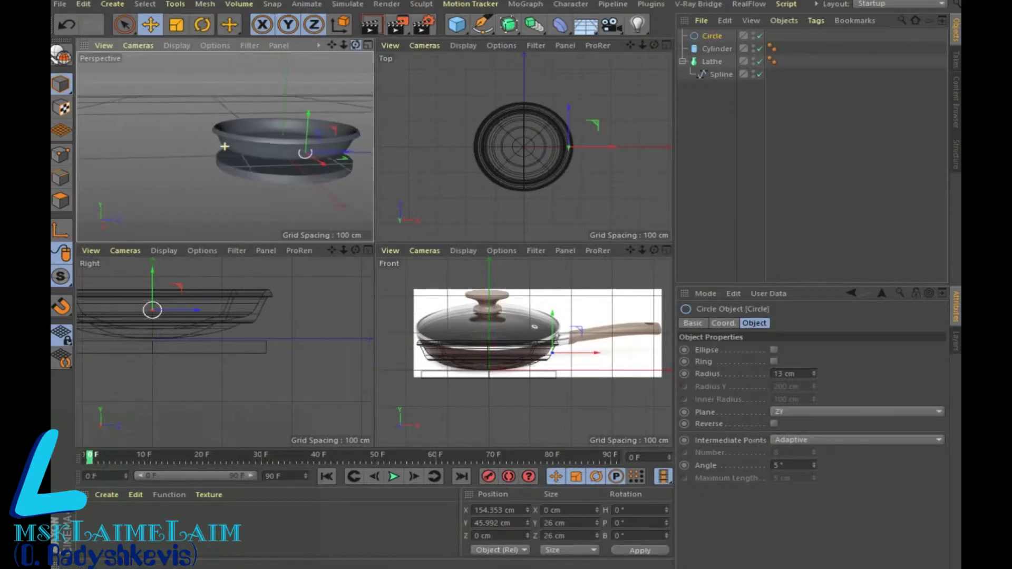
pyautogui.click(369, 47)
pyautogui.scroll(3, 513, 216)
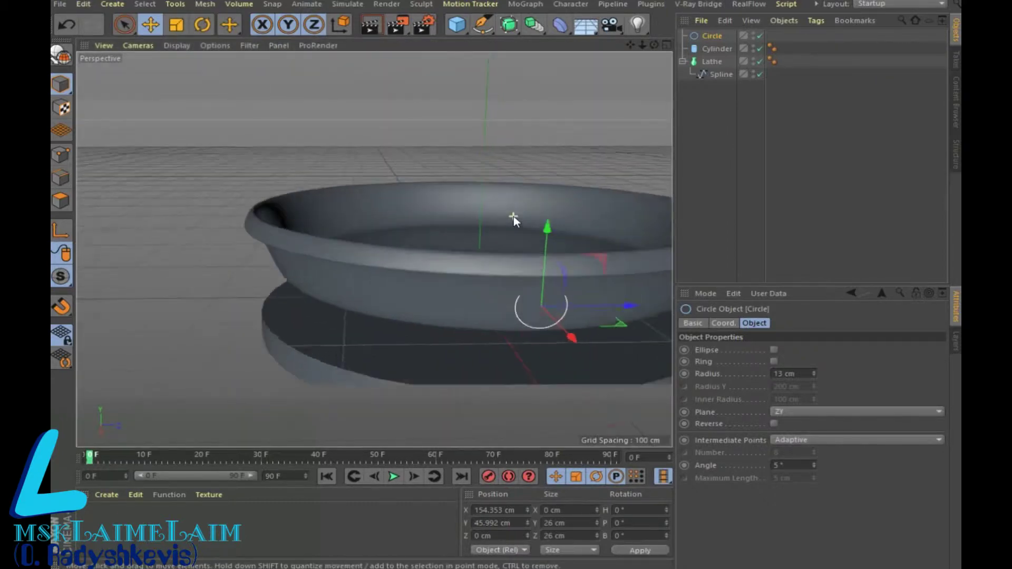
pyautogui.scroll(3, 513, 216)
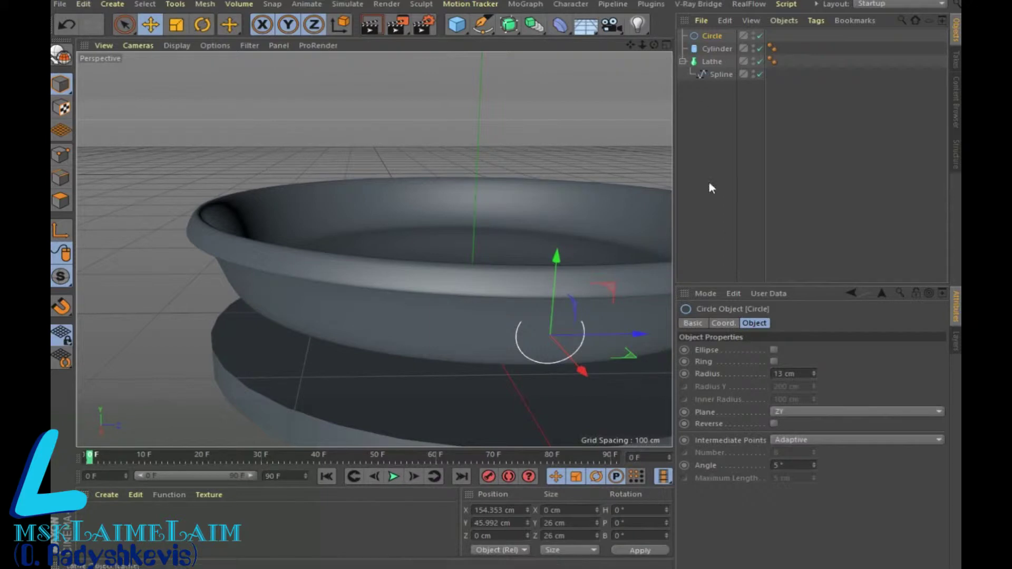
pyautogui.moveTo(653, 46); pyautogui.dragTo(643, 51)
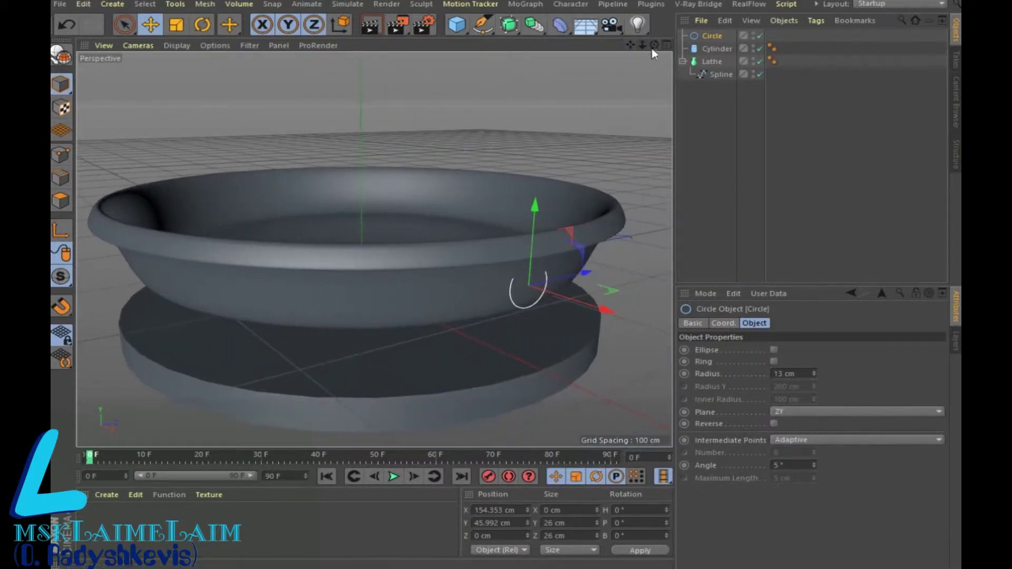
pyautogui.scroll(3, 374, 249)
pyautogui.keyDown('alt'); pyautogui.moveTo(375, 249); pyautogui.dragTo(581, 230); pyautogui.keyUp('alt')
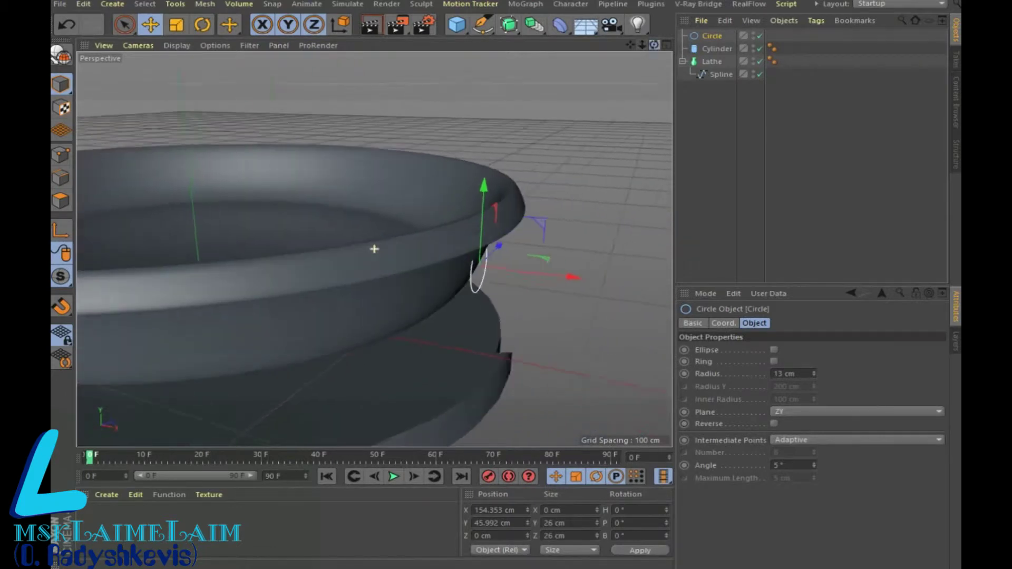
pyautogui.moveTo(543, 271); pyautogui.dragTo(530, 268)
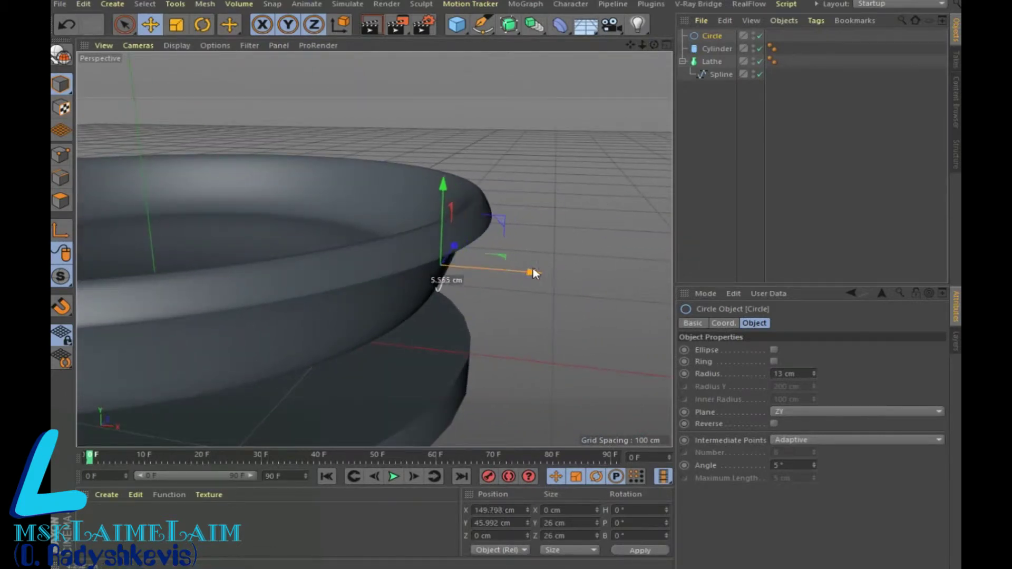
pyautogui.moveTo(531, 268); pyautogui.dragTo(530, 268)
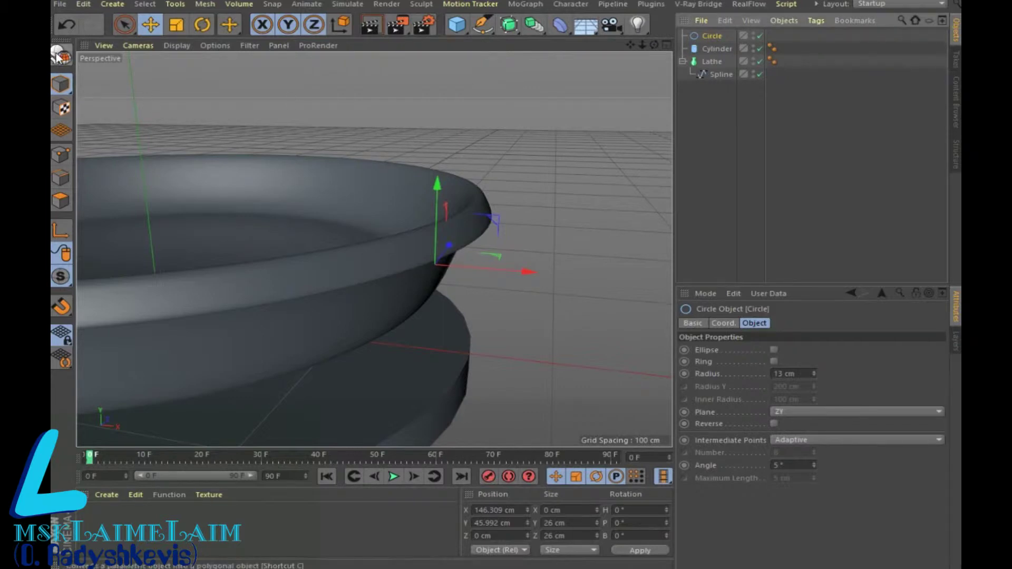
# Step: Make the circle editable and place a first copy shifted outward along X
pyautogui.click(57, 54)
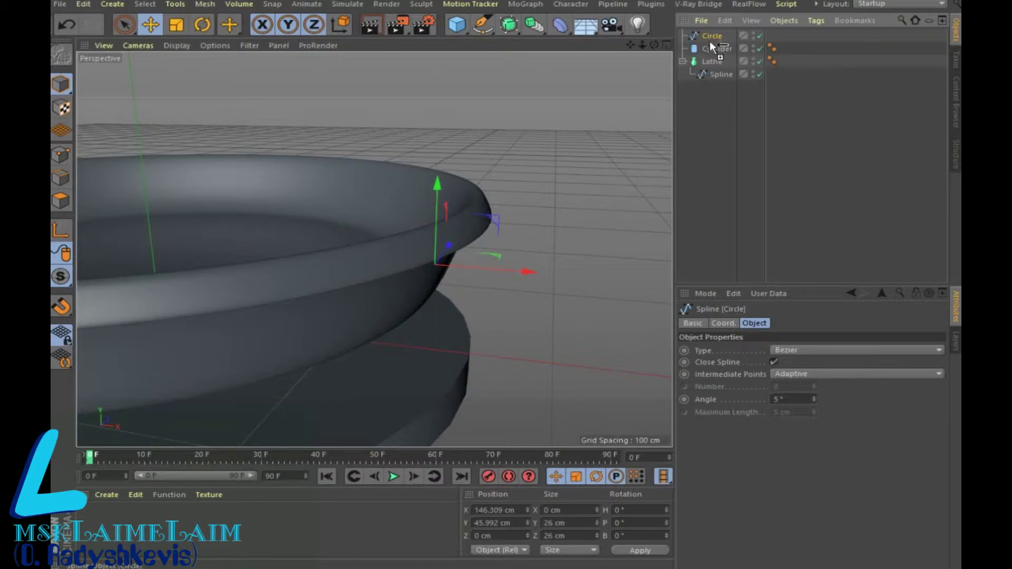
pyautogui.keyDown('ctrl'); pyautogui.moveTo(709, 40); pyautogui.dragTo(710, 43); pyautogui.keyUp('ctrl')
pyautogui.moveTo(525, 272); pyautogui.dragTo(544, 275)
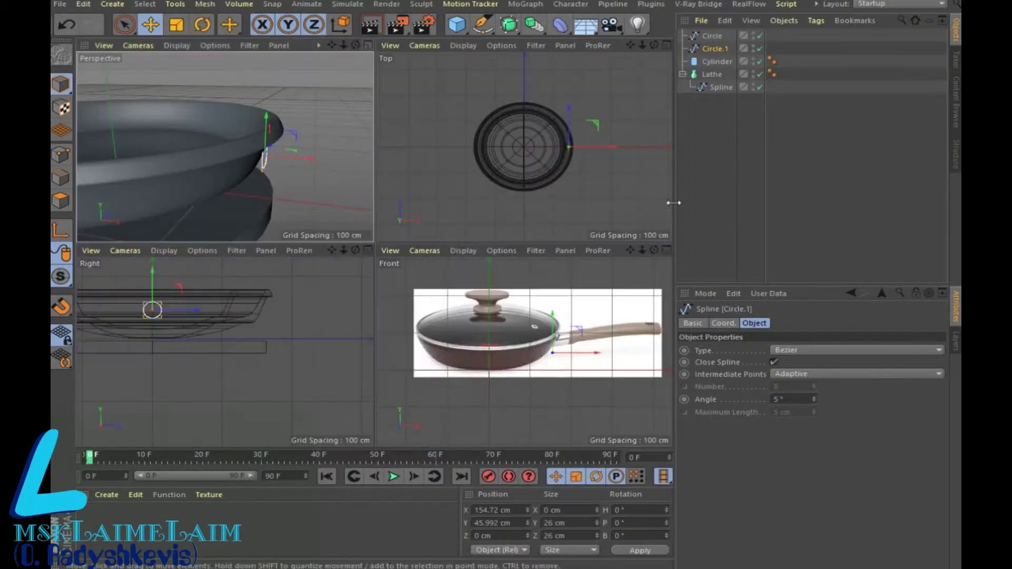
pyautogui.click(666, 45)
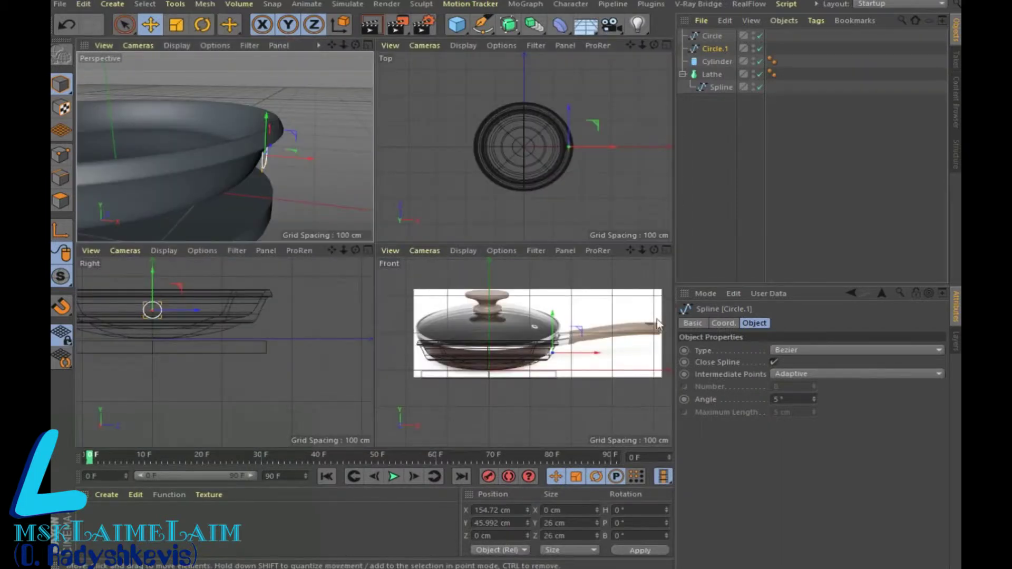
pyautogui.click(667, 251)
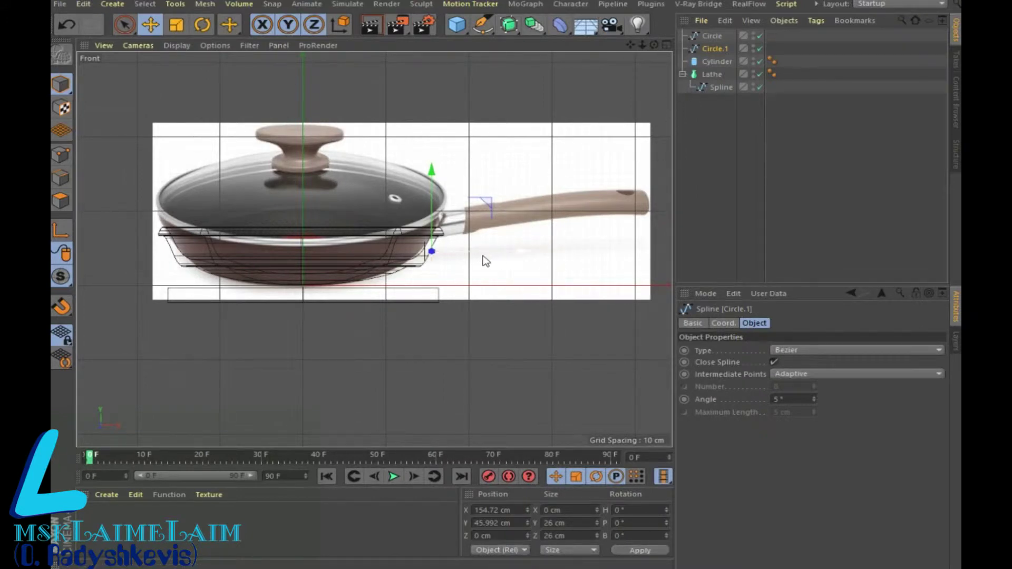
pyautogui.moveTo(437, 211); pyautogui.dragTo(438, 197)
pyautogui.click(666, 47)
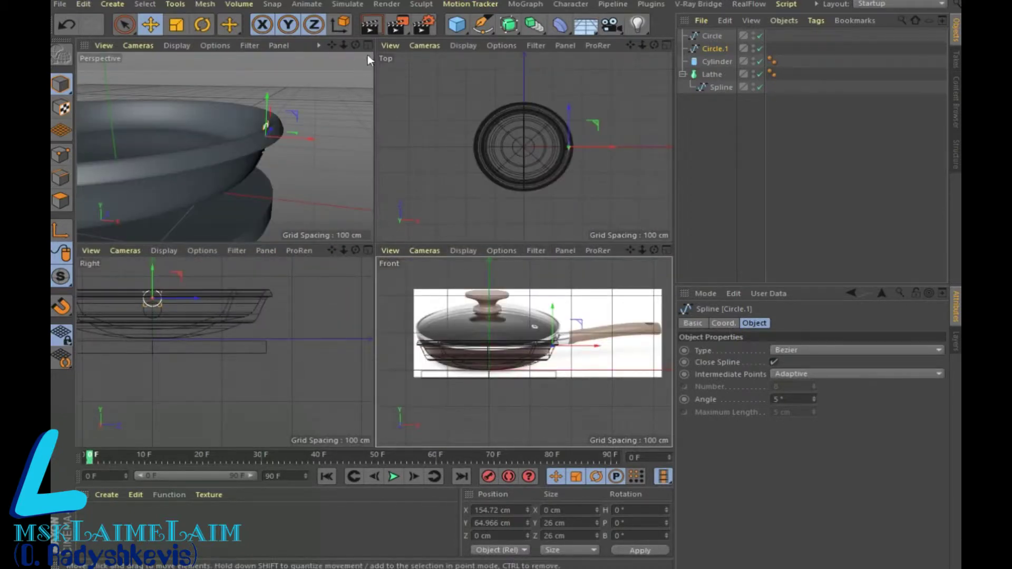
pyautogui.click(67, 24)
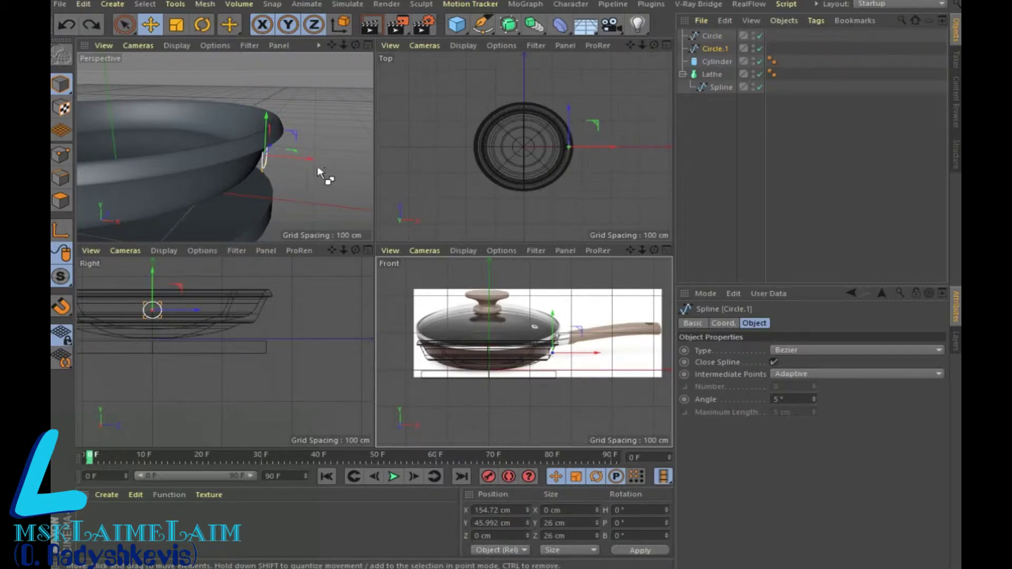
# Step: Add further circle copies outward to seven, the last at X 210.842 cm
pyautogui.keyDown('ctrl'); pyautogui.moveTo(311, 158); pyautogui.dragTo(333, 161); pyautogui.keyUp('ctrl')
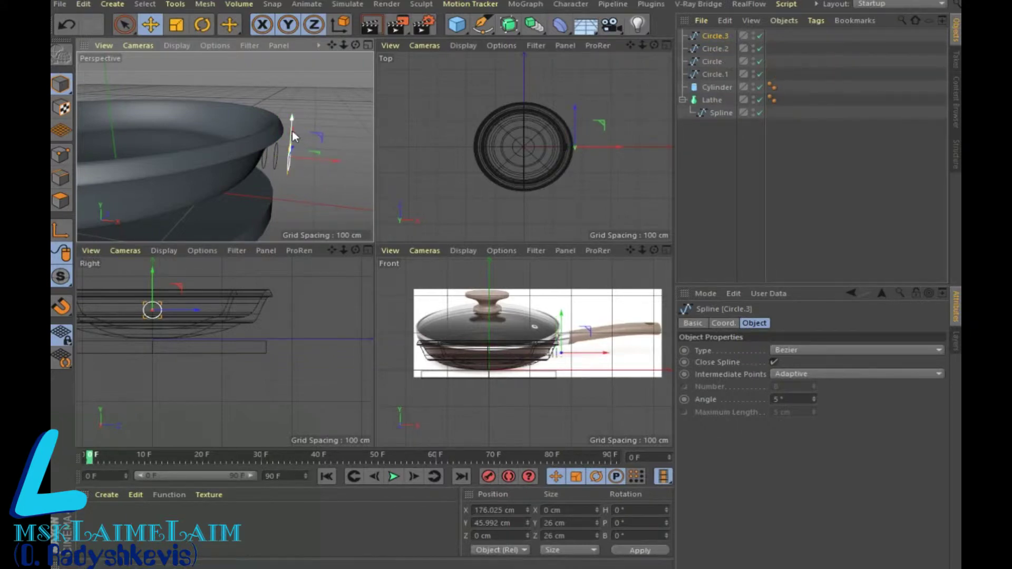
pyautogui.moveTo(290, 131)
pyautogui.mouseDown()
pyautogui.moveTo(303, 126)
pyautogui.moveTo(336, 149)
pyautogui.moveTo(303, 115)
pyautogui.mouseUp()
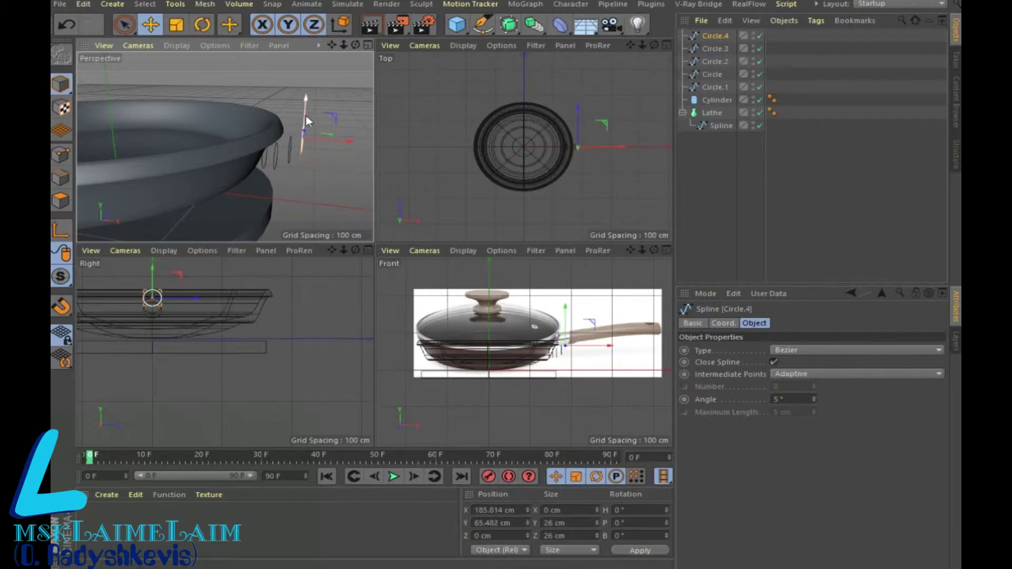
pyautogui.keyDown('ctrl'); pyautogui.moveTo(349, 142); pyautogui.dragTo(369, 142); pyautogui.keyUp('ctrl')
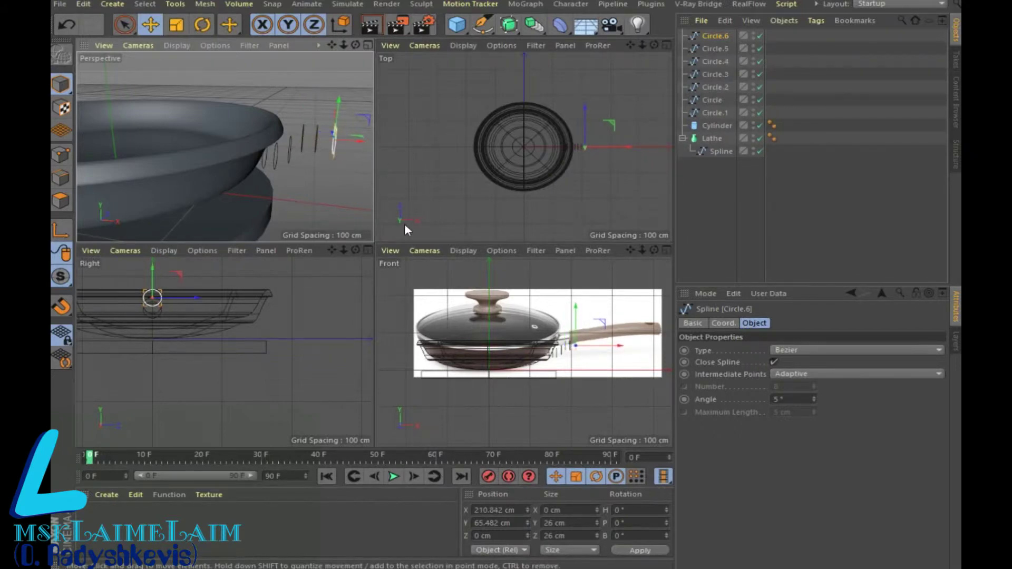
pyautogui.click(367, 46)
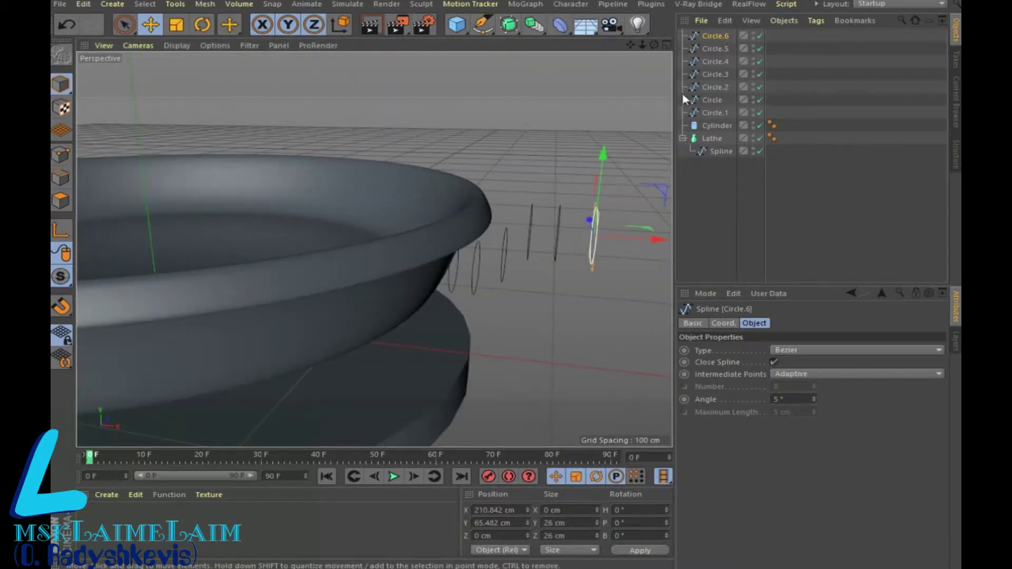
# Step: Add a Loft and place all the Circle splines inside it to skin the handle
pyautogui.click(514, 26)
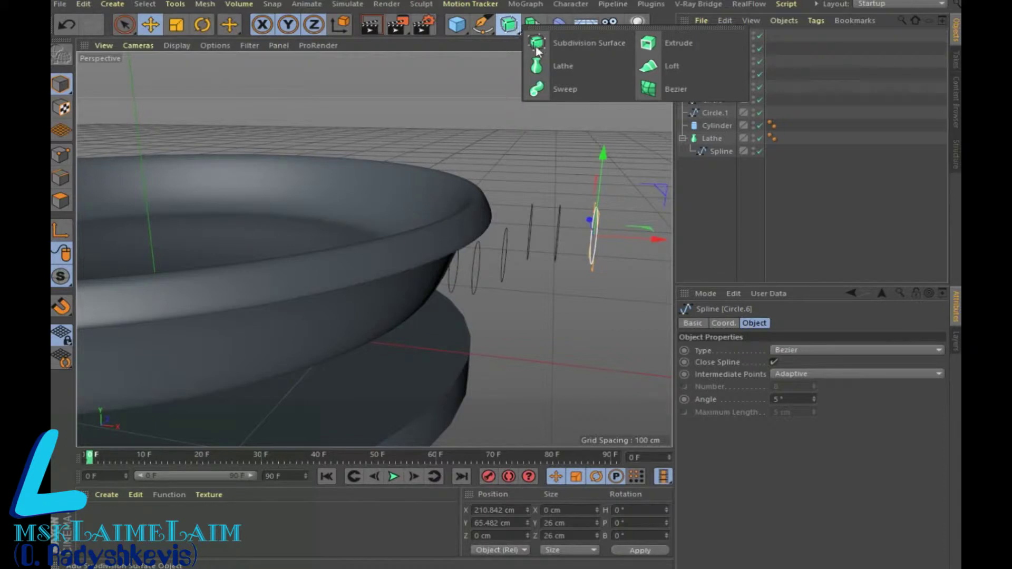
pyautogui.click(723, 66)
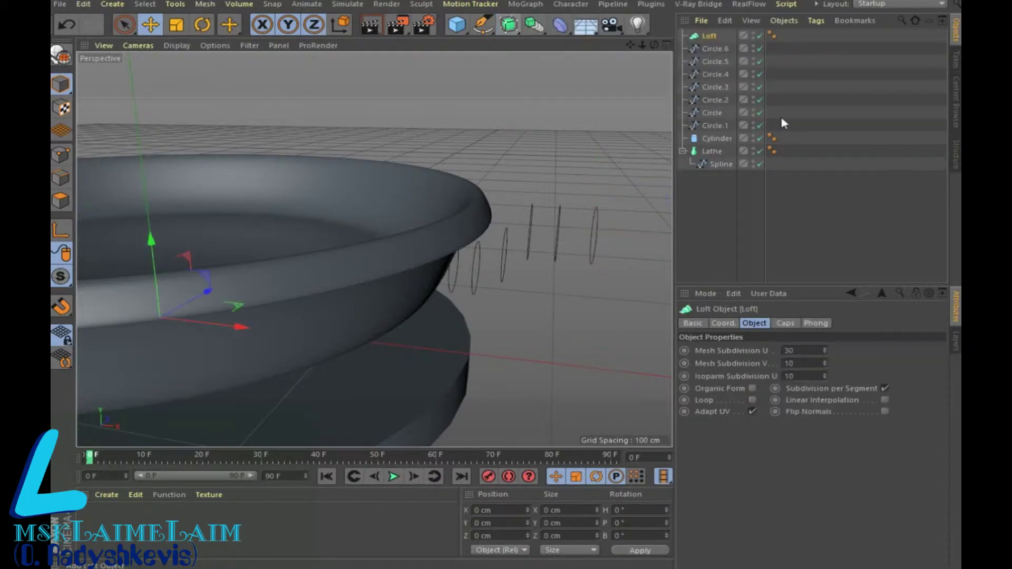
pyautogui.click(716, 50)
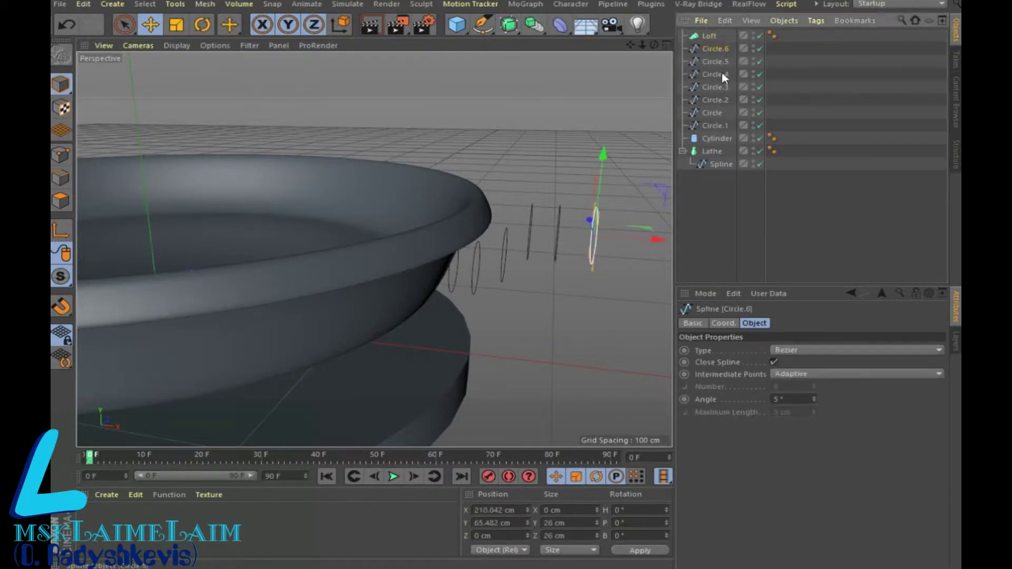
pyautogui.keyDown('shift'); pyautogui.click(723, 125); pyautogui.keyUp('shift')
pyautogui.moveTo(720, 32); pyautogui.dragTo(716, 35)
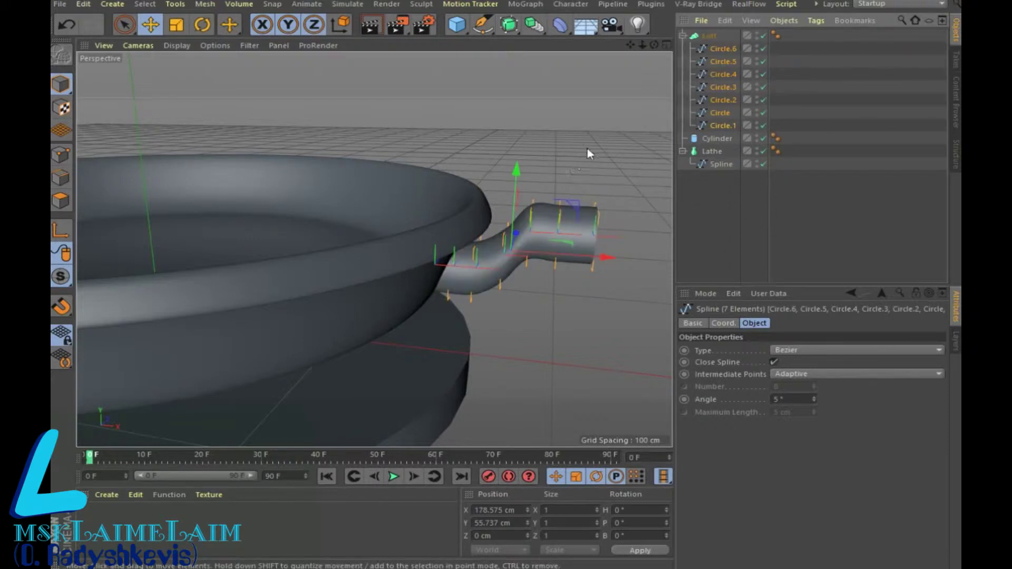
pyautogui.click(729, 125)
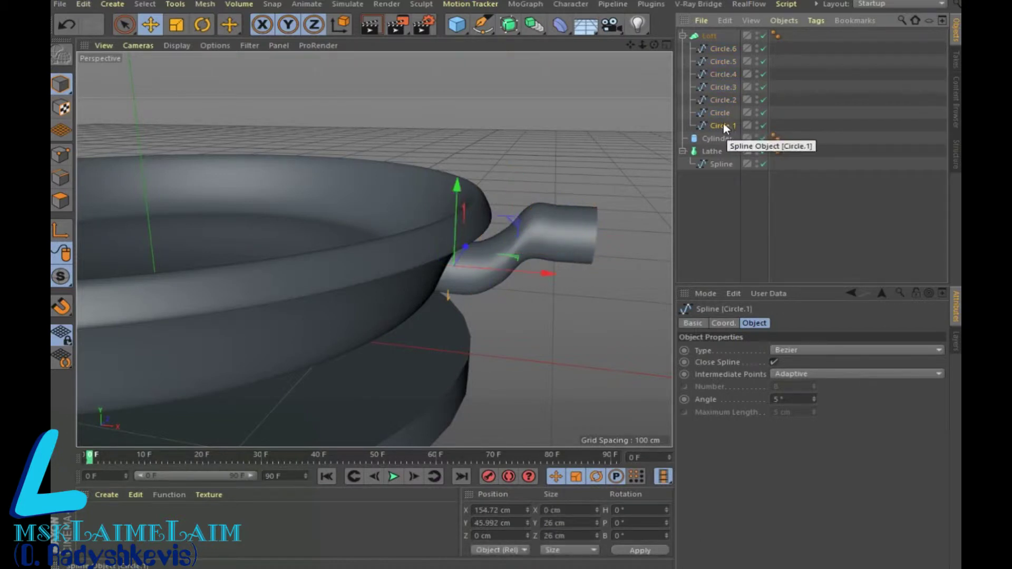
pyautogui.click(720, 109)
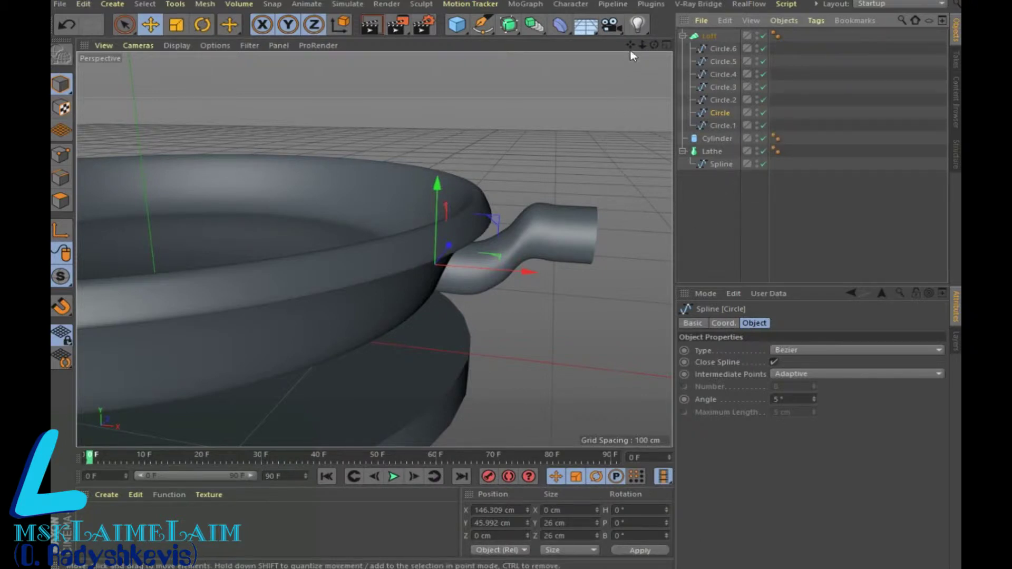
# Step: Duplicate Circle.6 as Circle.7 and move it outward along X to lengthen the handle
pyautogui.moveTo(630, 52); pyautogui.dragTo(635, 81)
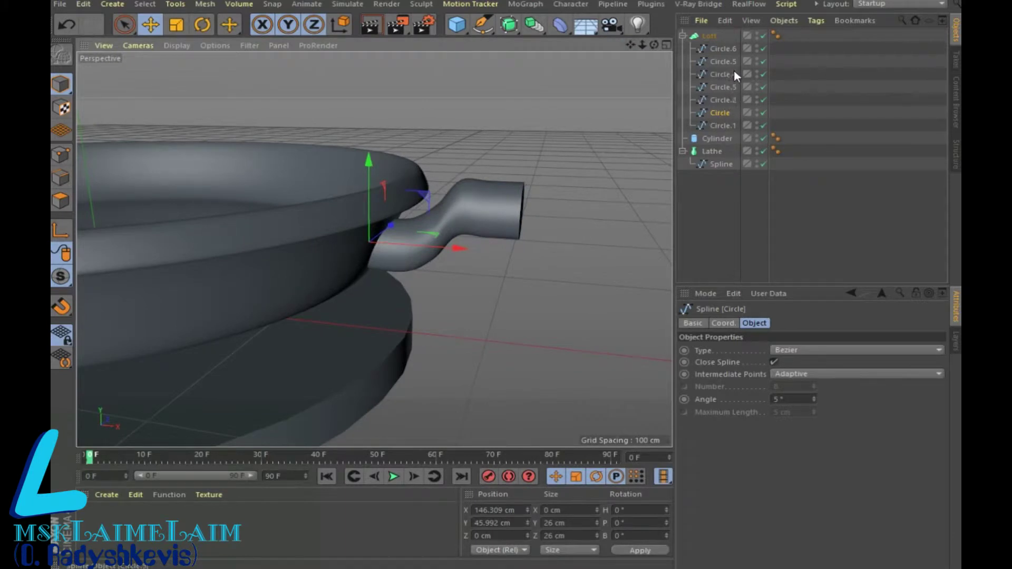
pyautogui.click(725, 50)
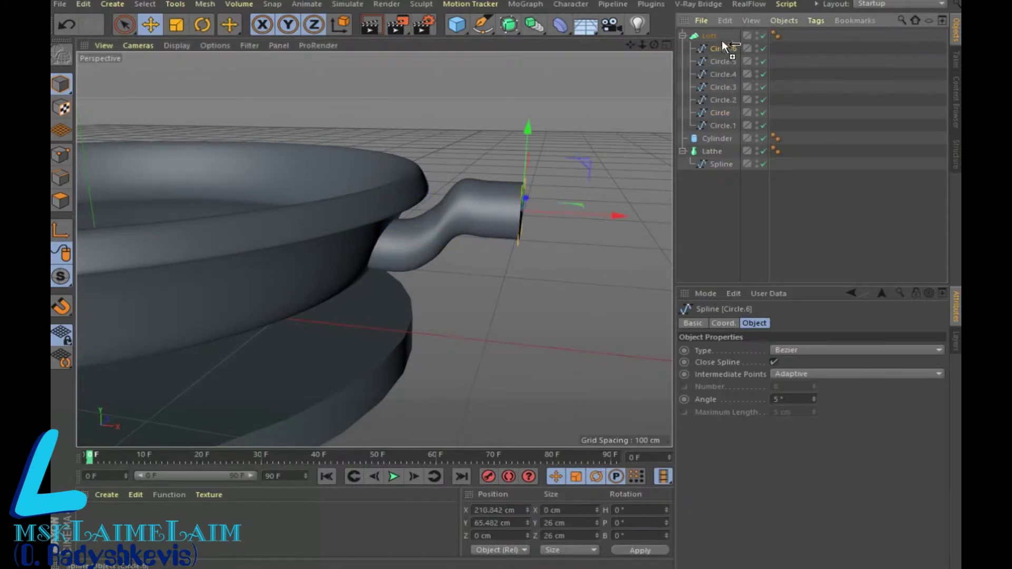
pyautogui.keyDown('ctrl'); pyautogui.moveTo(722, 40); pyautogui.dragTo(722, 40); pyautogui.keyUp('ctrl')
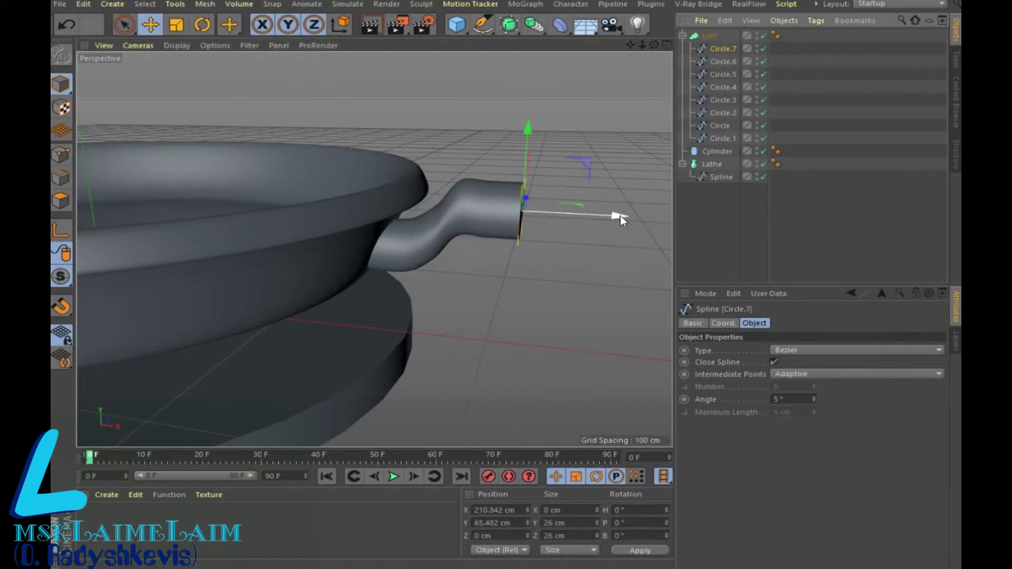
pyautogui.moveTo(620, 219); pyautogui.dragTo(670, 213)
pyautogui.scroll(-2, 481, 210)
pyautogui.scroll(-3, 480, 210)
pyautogui.moveTo(608, 213)
pyautogui.keyDown('ctrl'); pyautogui.mouseDown()
pyautogui.moveTo(661, 215)
pyautogui.moveTo(633, 215)
pyautogui.mouseUp(); pyautogui.keyUp('ctrl')
pyautogui.hotkey('ctrl', 'z')
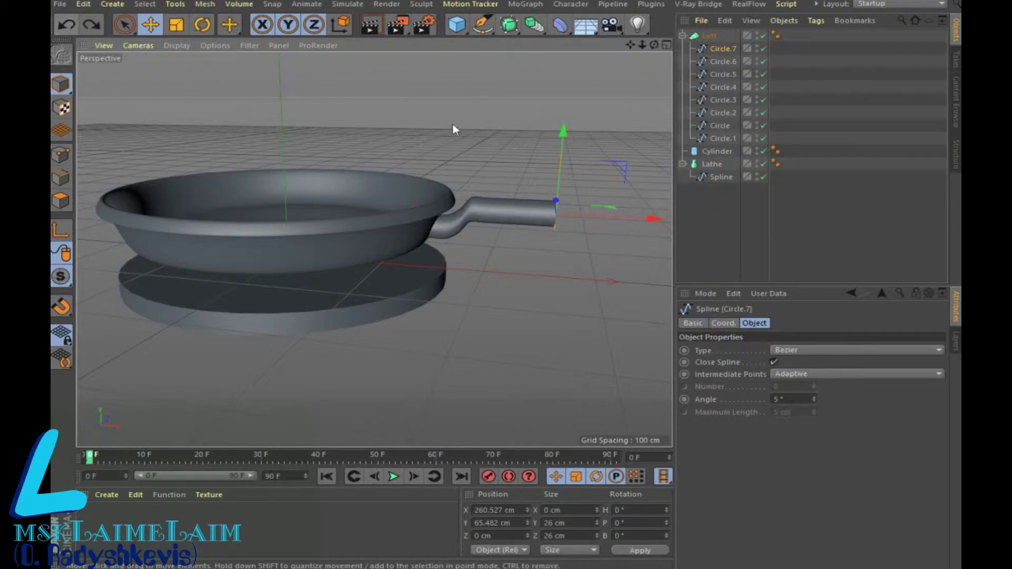
# Step: Push Circle.7 further out and reposition Circle.3 and Circle.4 to bend the handle
pyautogui.moveTo(642, 220); pyautogui.dragTo(680, 216)
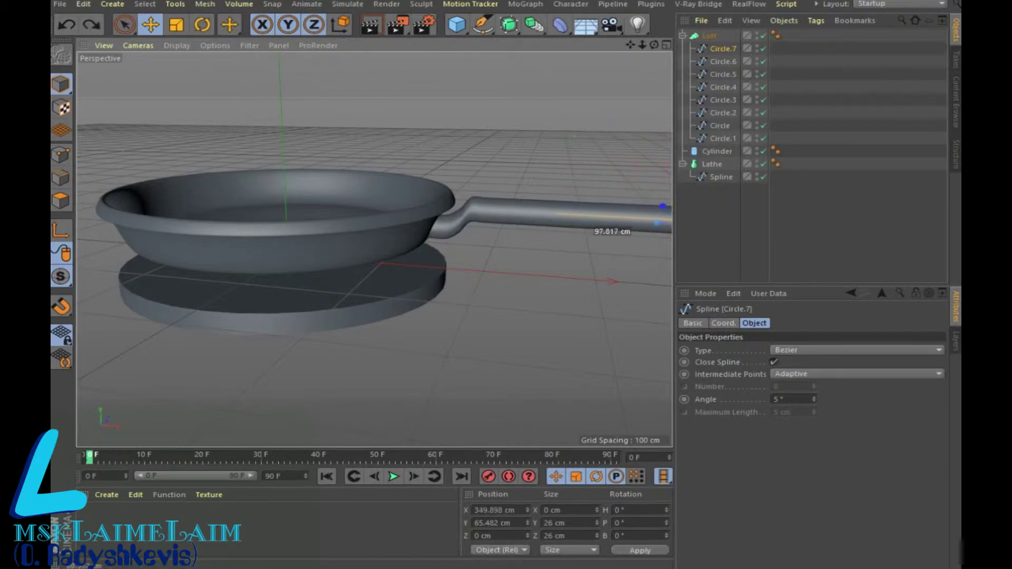
pyautogui.scroll(-2, 340, 218)
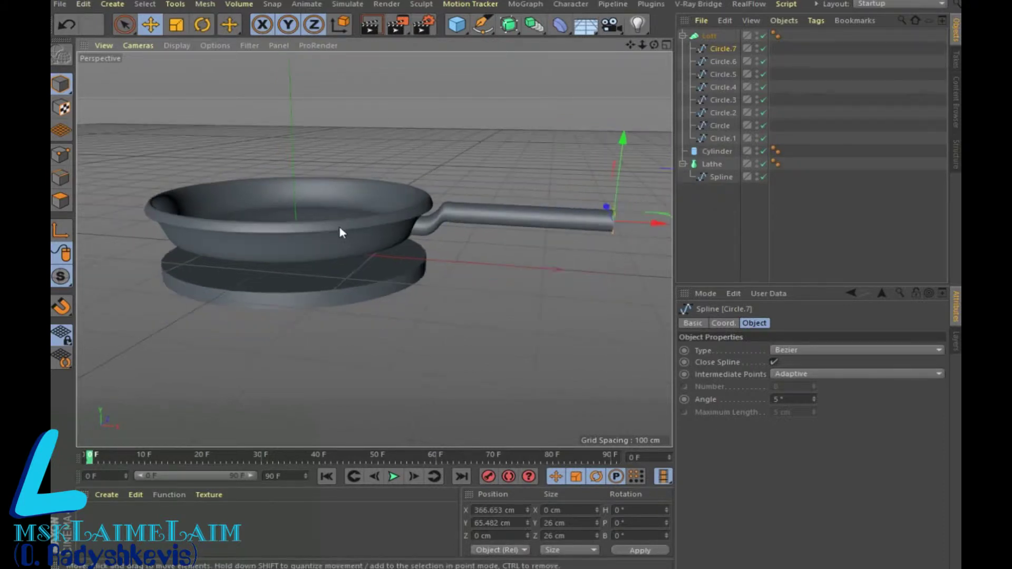
pyautogui.click(443, 221)
pyautogui.click(724, 100)
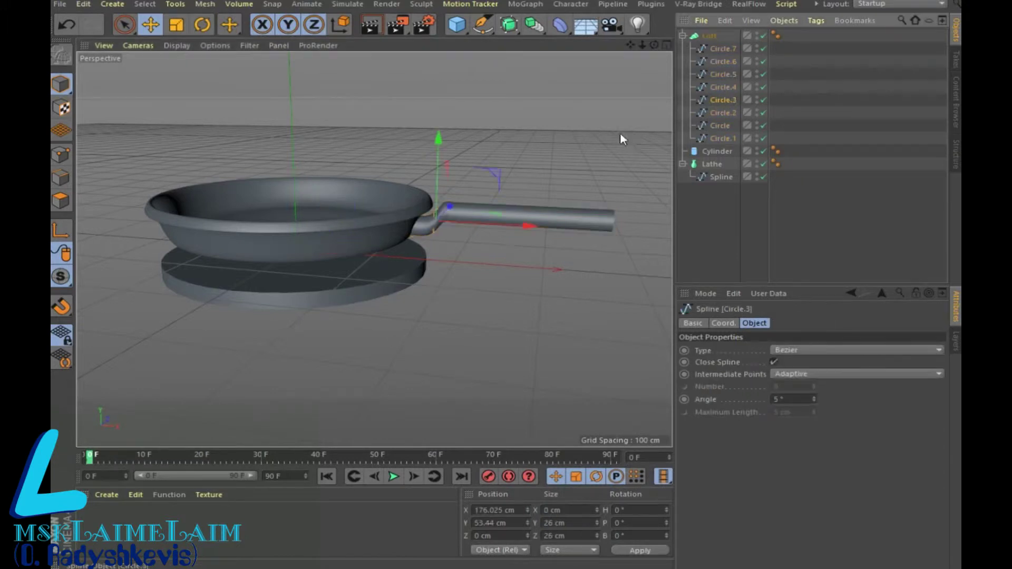
pyautogui.moveTo(447, 162); pyautogui.dragTo(477, 154)
pyautogui.click(717, 88)
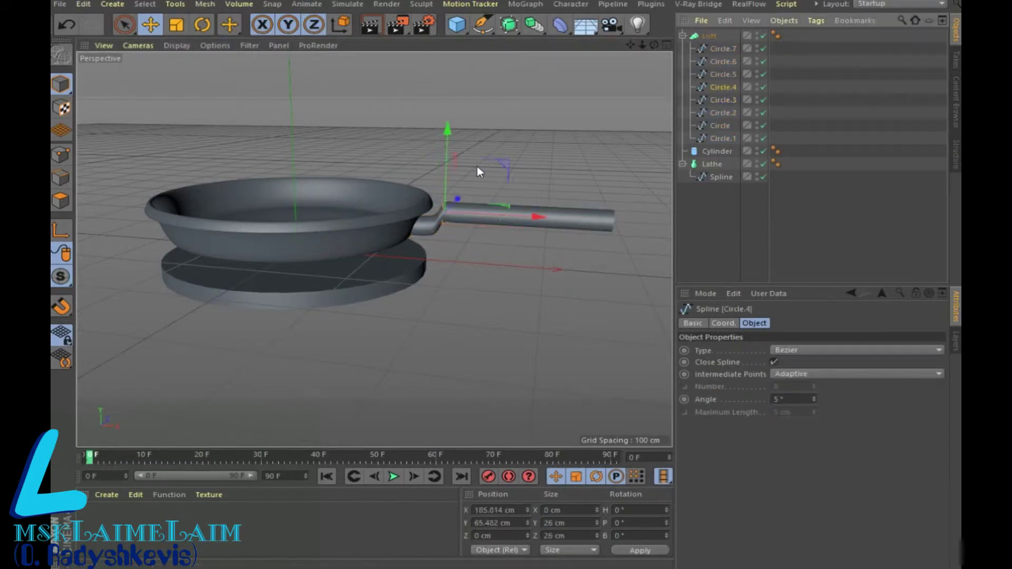
pyautogui.moveTo(447, 142); pyautogui.dragTo(498, 140)
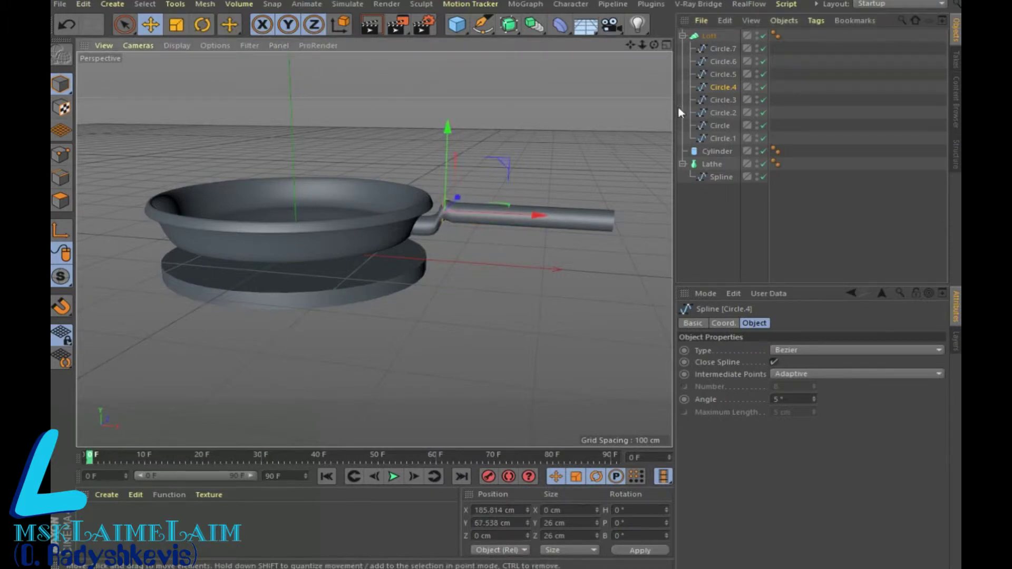
# Step: Refine Circle.3 and Circle.4 heights and move Circle.5 outward and up along the handle
pyautogui.click(720, 100)
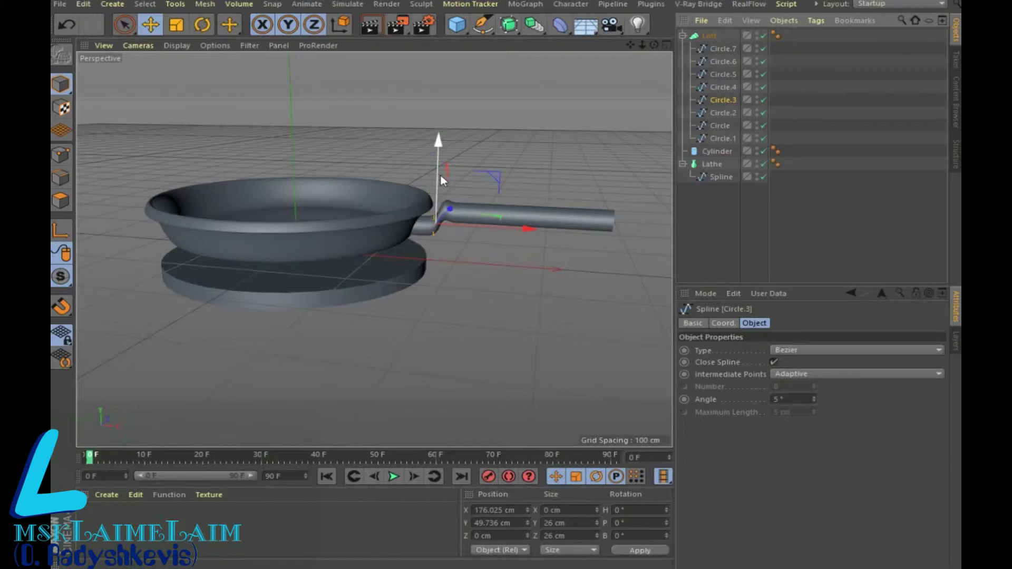
pyautogui.moveTo(440, 179); pyautogui.dragTo(450, 176)
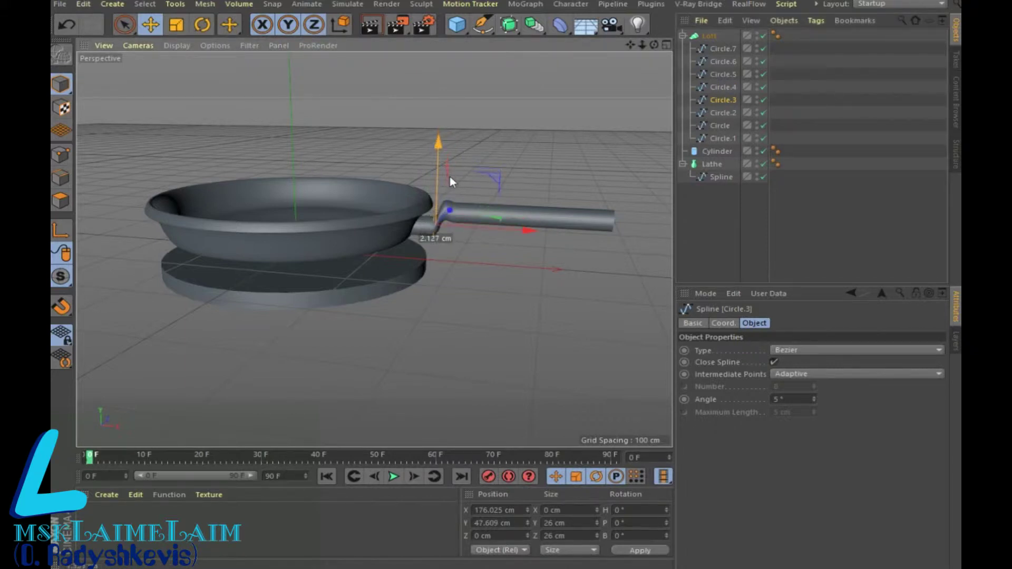
pyautogui.click(720, 87)
pyautogui.moveTo(443, 168); pyautogui.dragTo(457, 185)
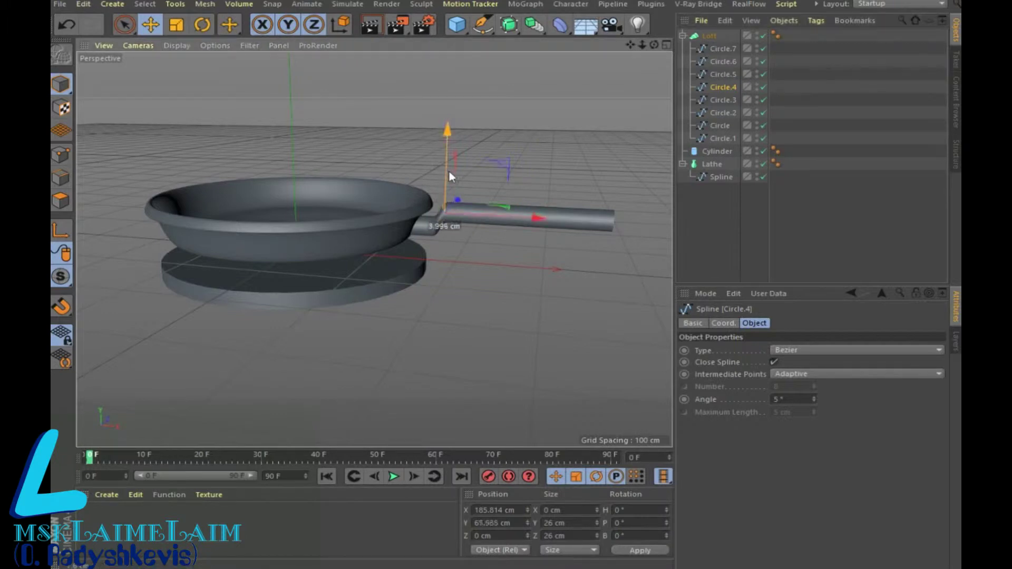
pyautogui.moveTo(457, 184); pyautogui.dragTo(457, 179)
pyautogui.click(720, 77)
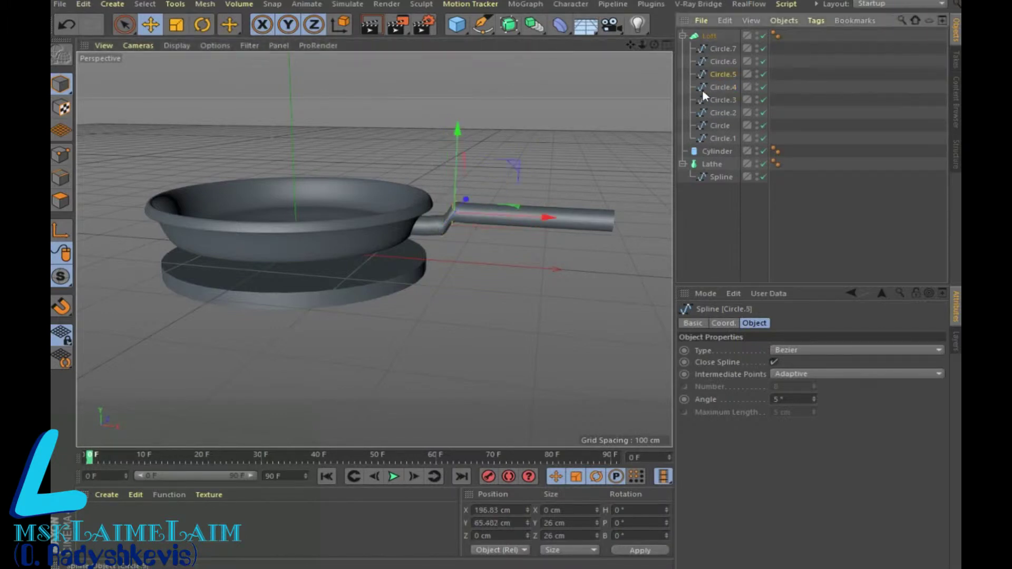
pyautogui.moveTo(533, 218); pyautogui.dragTo(540, 220)
pyautogui.moveTo(470, 196); pyautogui.dragTo(469, 185)
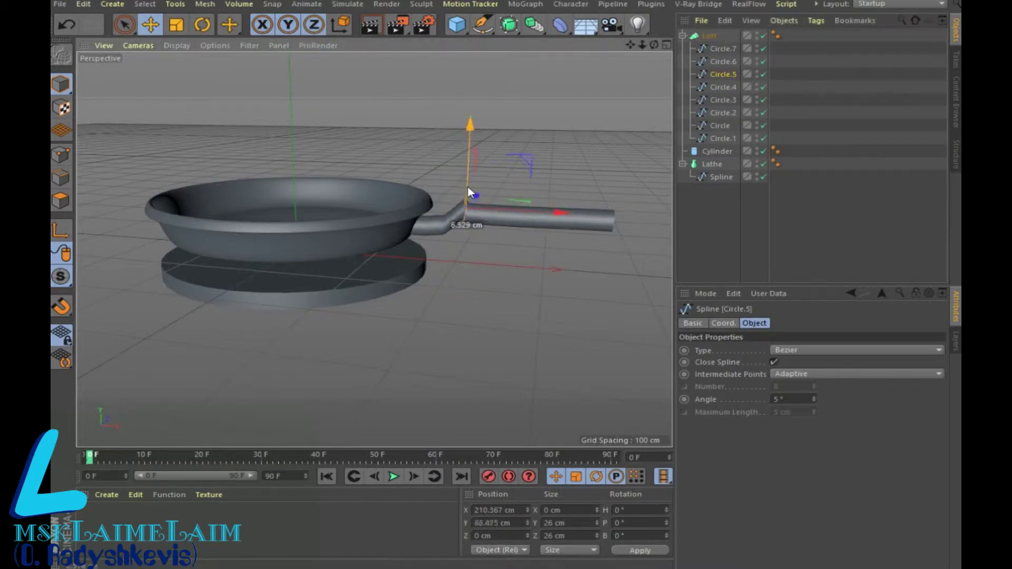
# Step: Move Circle.6 outward and raise it and Circle.7 so the handle end curves upward
pyautogui.click(709, 63)
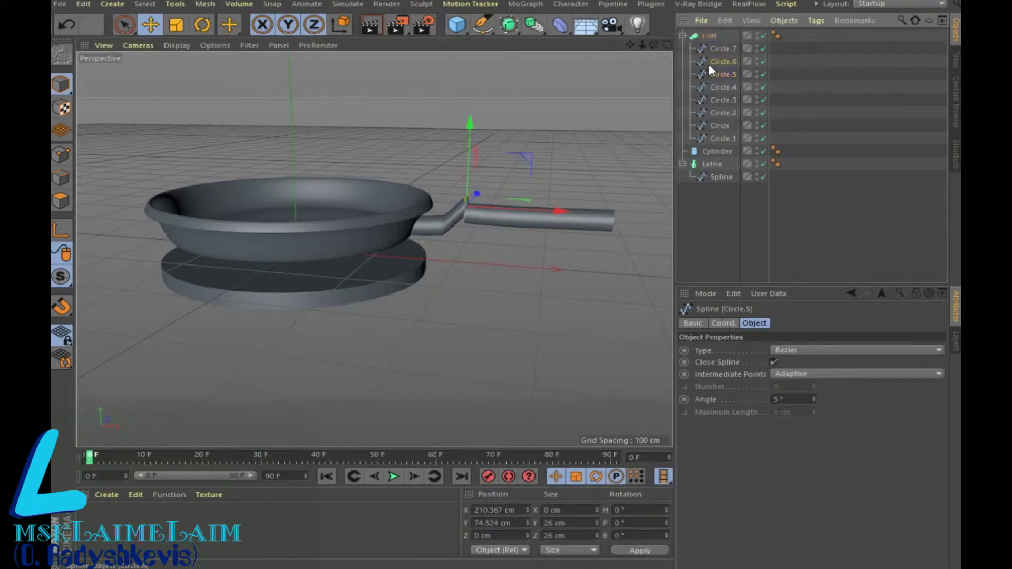
pyautogui.moveTo(510, 216); pyautogui.dragTo(533, 218)
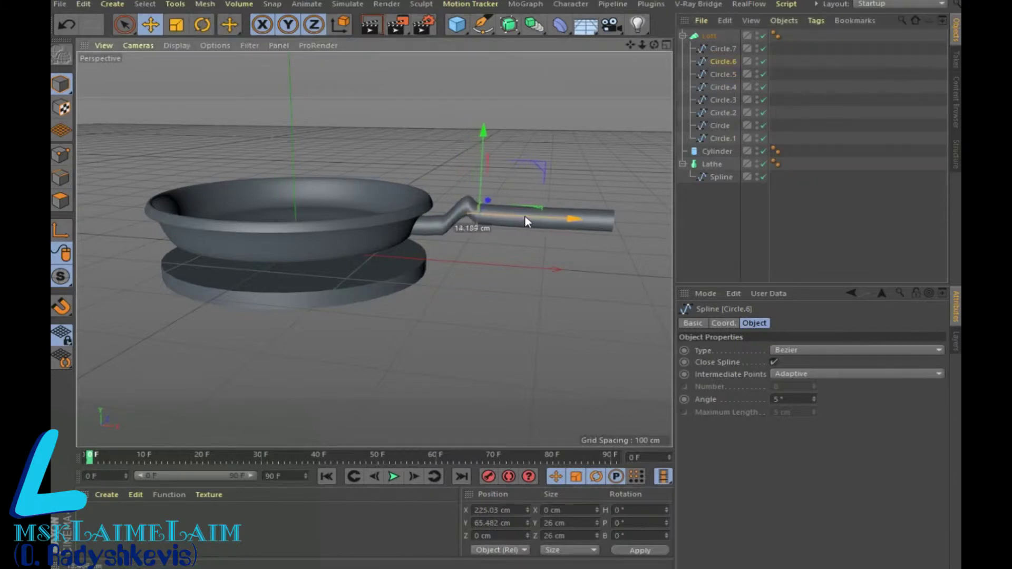
pyautogui.moveTo(490, 193); pyautogui.dragTo(493, 178)
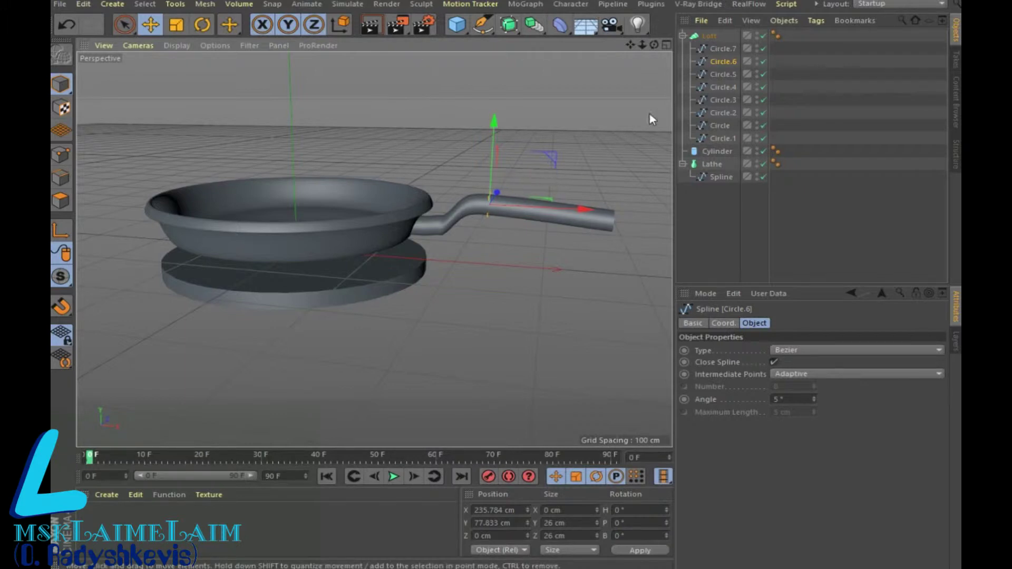
pyautogui.click(722, 48)
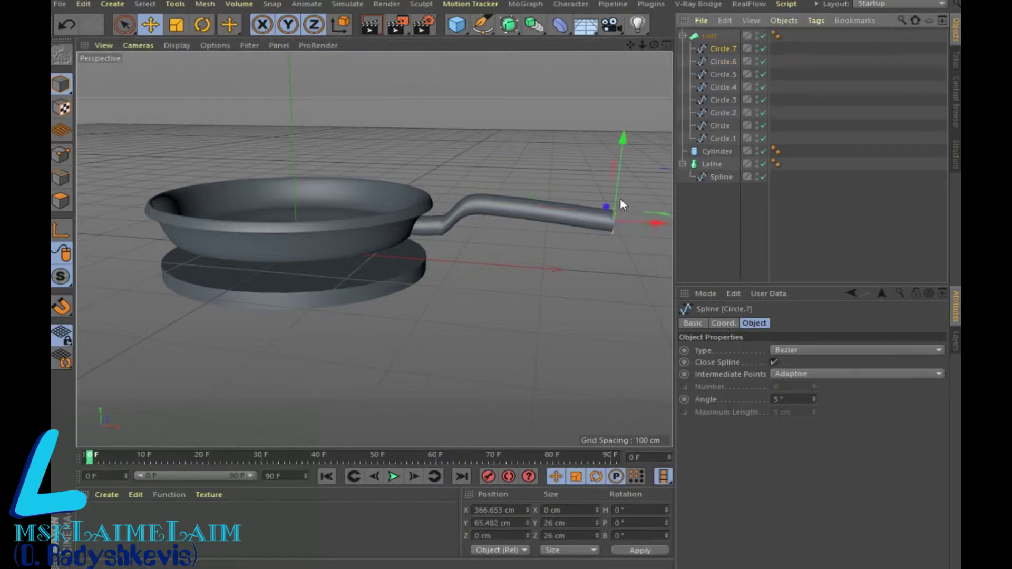
pyautogui.moveTo(619, 166); pyautogui.dragTo(624, 150)
pyautogui.moveTo(653, 44); pyautogui.dragTo(606, 68)
# Step: Shift Circle.1 at the handle base along the X axis, checking from a side view
pyautogui.keyDown('alt'); pyautogui.moveTo(374, 249); pyautogui.dragTo(374, 249); pyautogui.keyUp('alt')
pyautogui.keyDown('alt'); pyautogui.moveTo(374, 249); pyautogui.dragTo(375, 249); pyautogui.keyUp('alt')
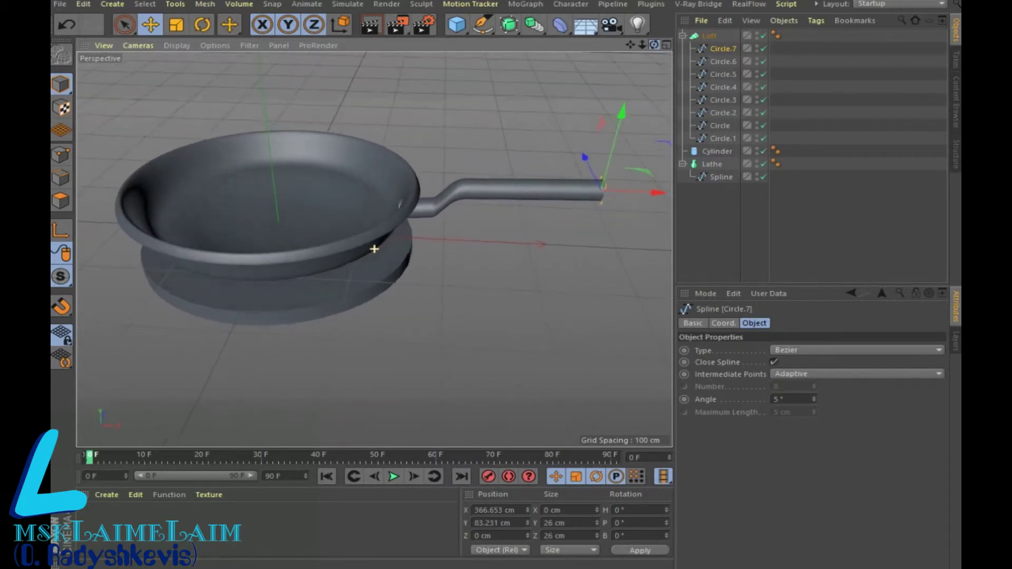
pyautogui.keyDown('alt'); pyautogui.moveTo(374, 249); pyautogui.dragTo(375, 247); pyautogui.keyUp('alt')
pyautogui.click(723, 142)
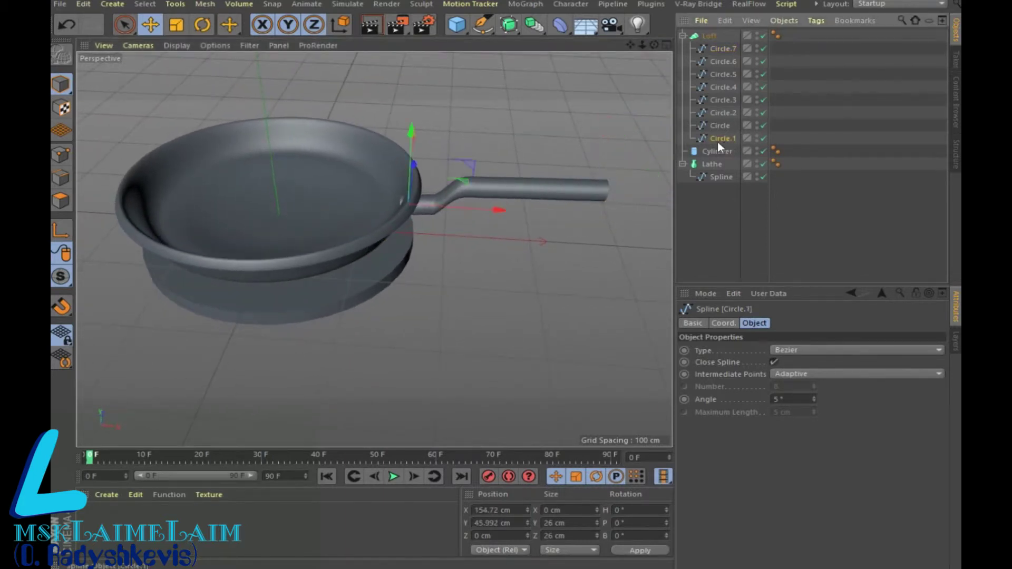
pyautogui.moveTo(492, 210); pyautogui.dragTo(498, 210)
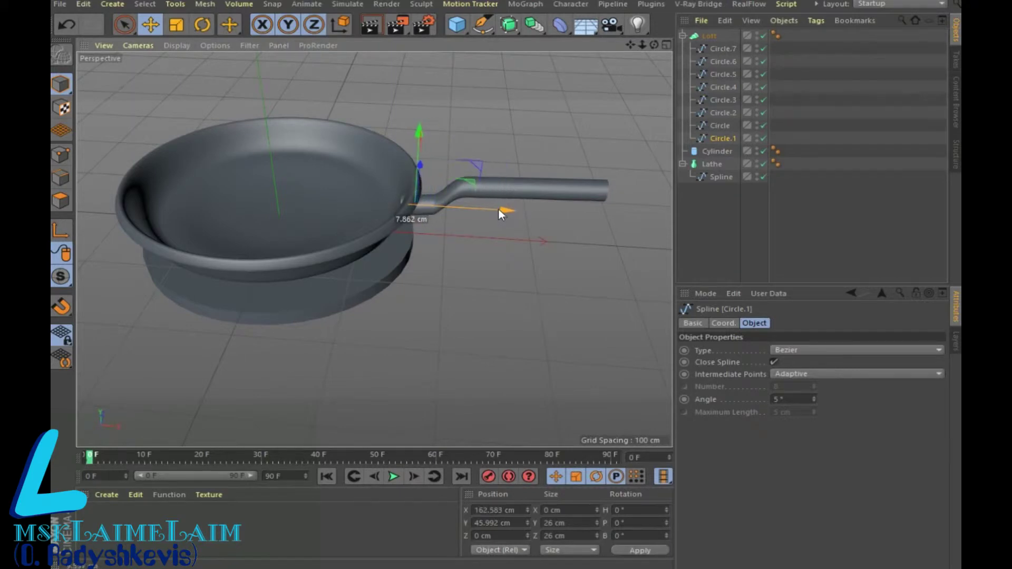
pyautogui.moveTo(499, 210); pyautogui.dragTo(495, 209)
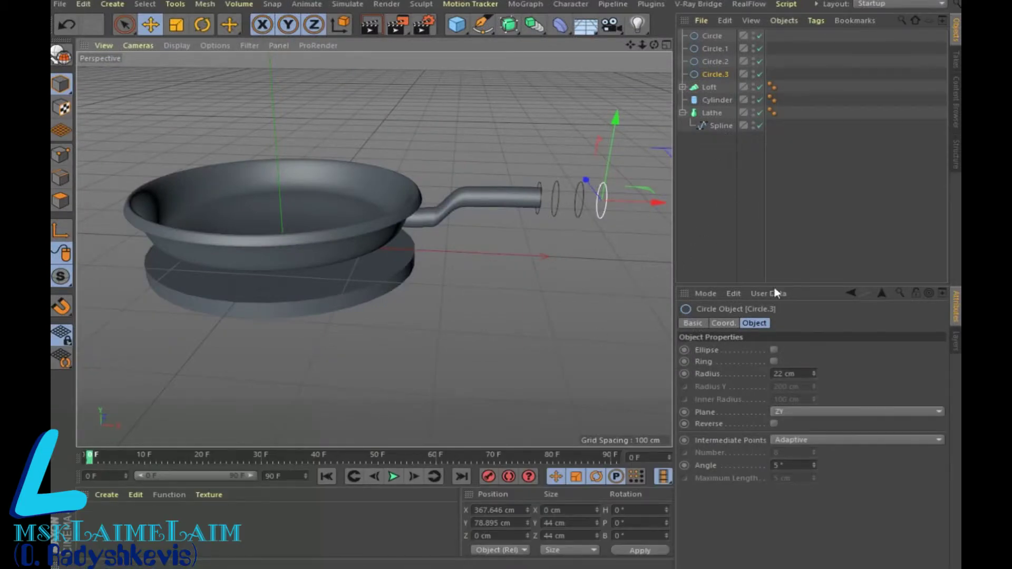
# Step: Duplicate the last circle, set its radius to 25 cm, and move it past the handle end
pyautogui.keyDown('ctrl'); pyautogui.moveTo(728, 74); pyautogui.dragTo(730, 78); pyautogui.keyUp('ctrl')
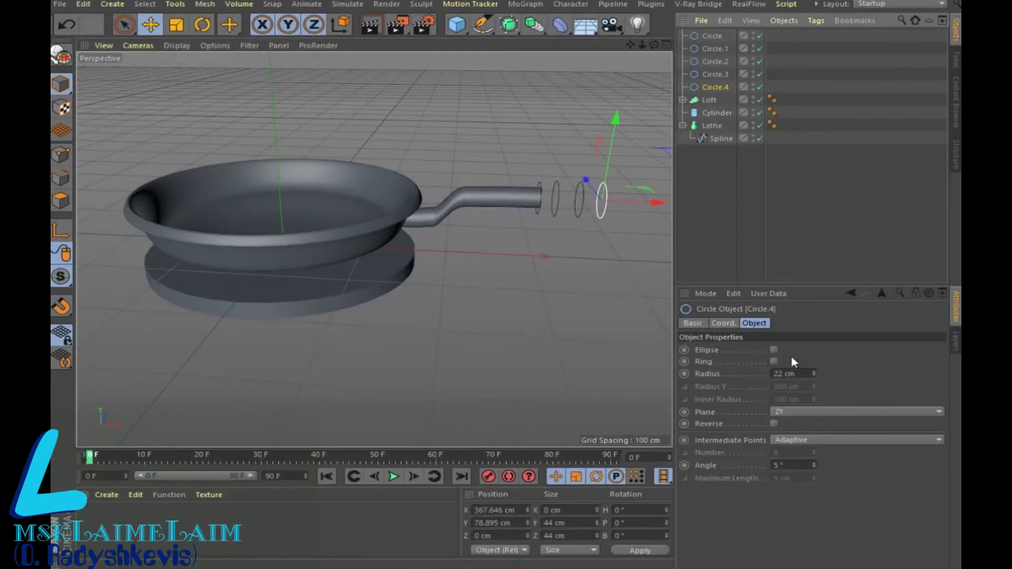
pyautogui.doubleClick(784, 373)
pyautogui.write('25')
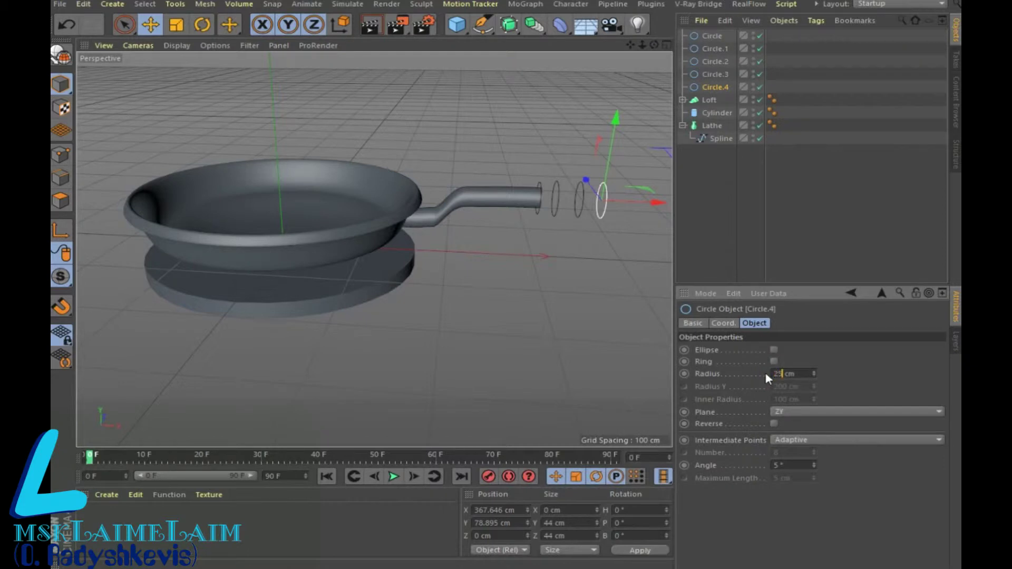
pyautogui.press('Return')
pyautogui.moveTo(665, 200); pyautogui.dragTo(688, 201)
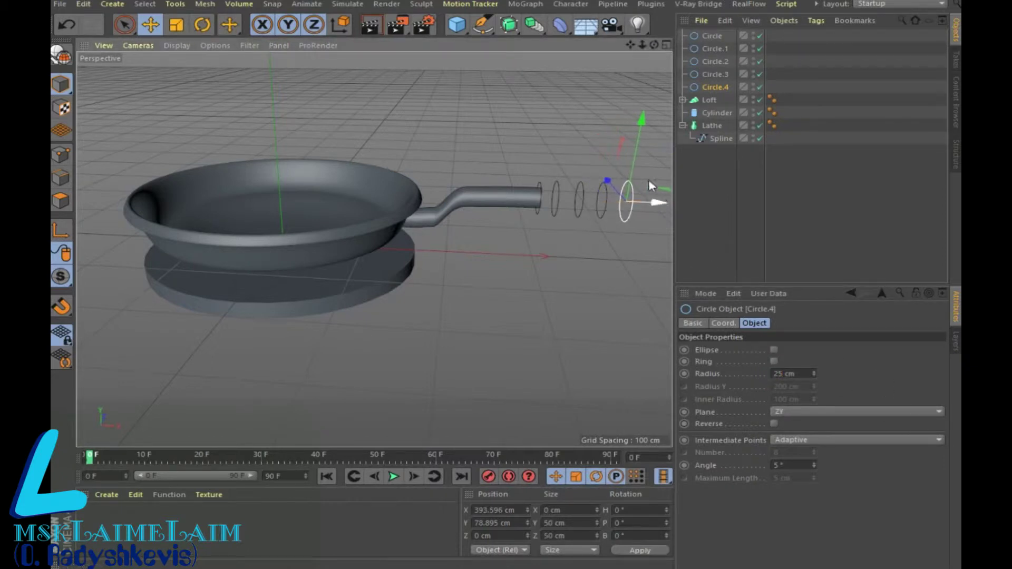
# Step: Add a second Loft and place the five grip circles inside it
pyautogui.click(509, 23)
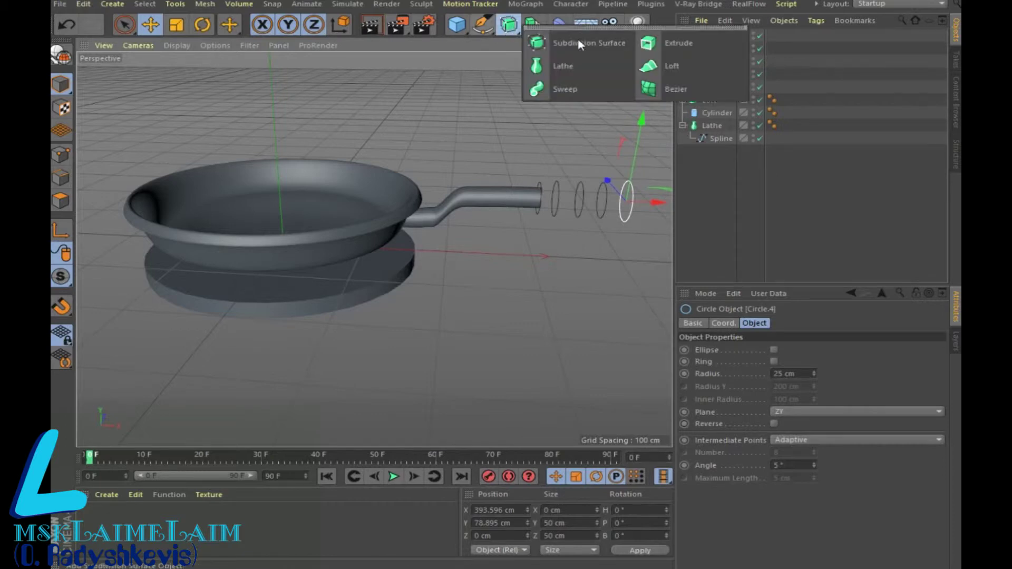
pyautogui.click(668, 67)
pyautogui.click(714, 47)
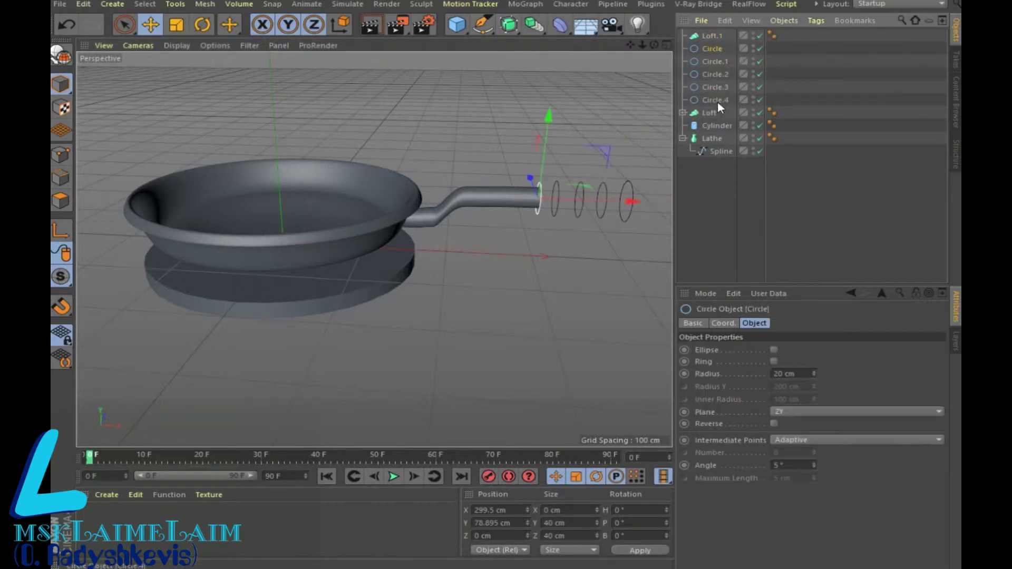
pyautogui.keyDown('shift'); pyautogui.click(716, 101); pyautogui.keyUp('shift')
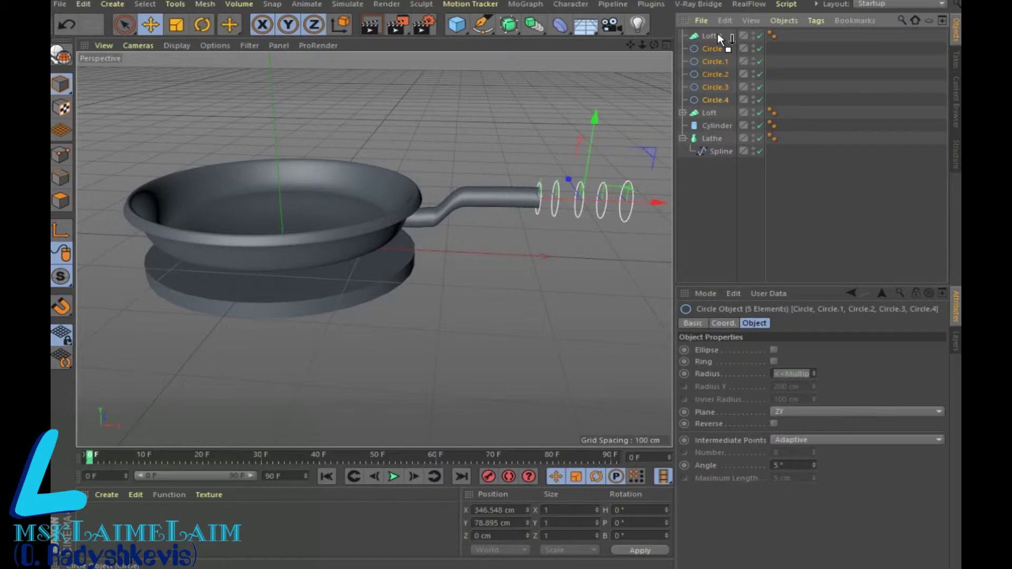
pyautogui.moveTo(717, 33); pyautogui.dragTo(717, 33)
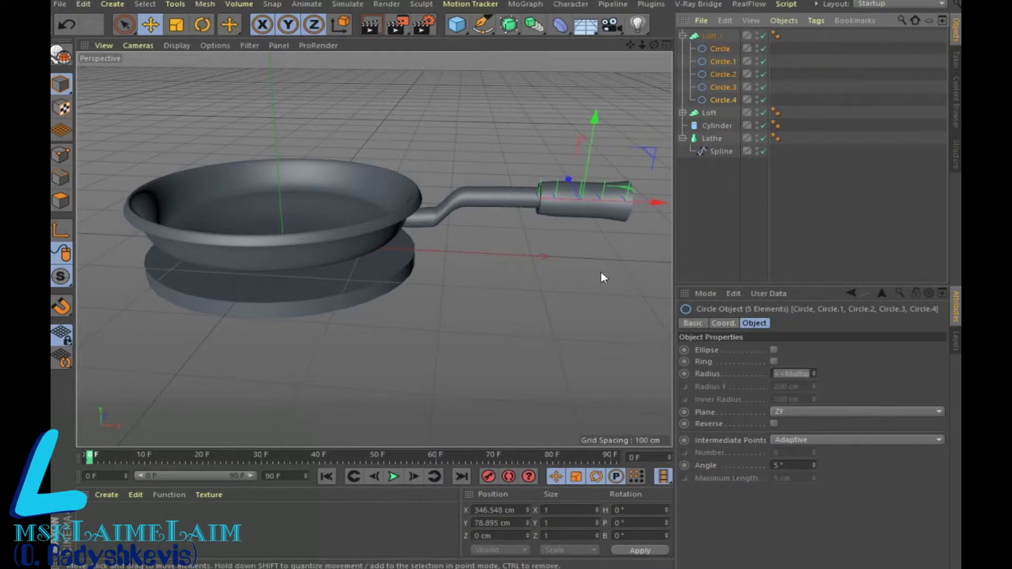
pyautogui.click(177, 24)
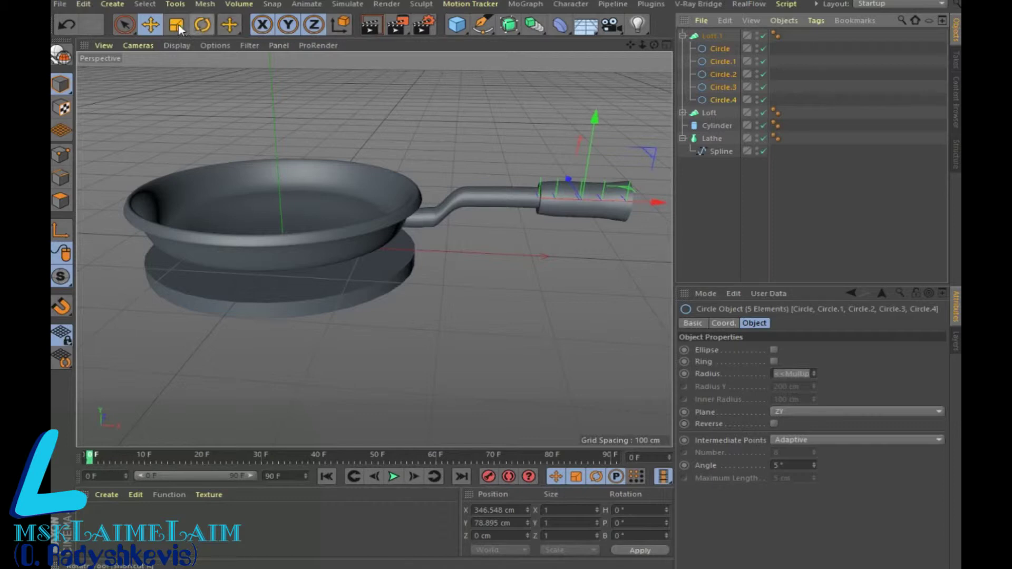
# Step: Scale the grip loft down along Y, checking it from several orbit angles
pyautogui.moveTo(594, 116); pyautogui.dragTo(599, 141)
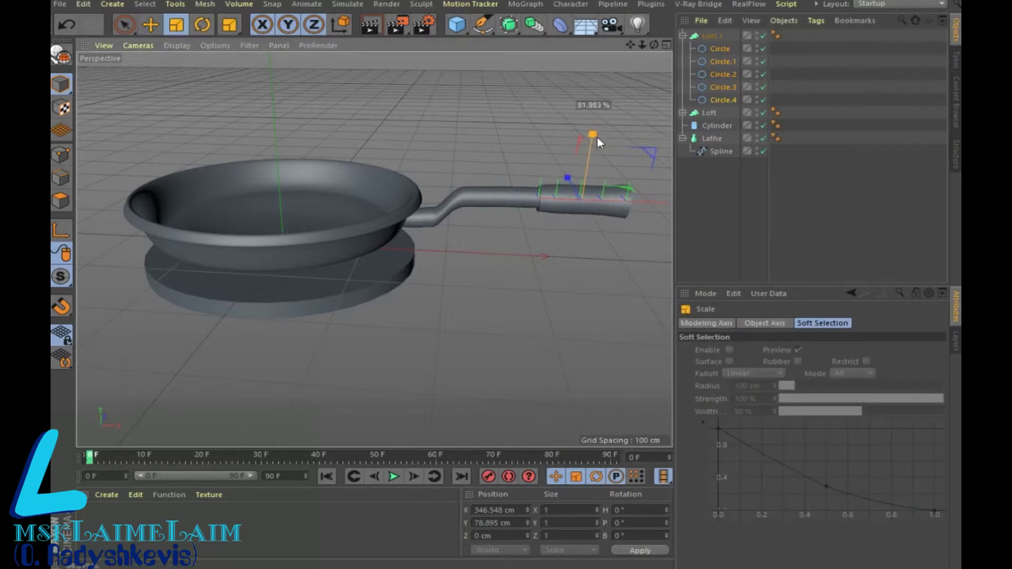
pyautogui.moveTo(599, 141); pyautogui.dragTo(600, 135)
pyautogui.moveTo(654, 45); pyautogui.dragTo(374, 248)
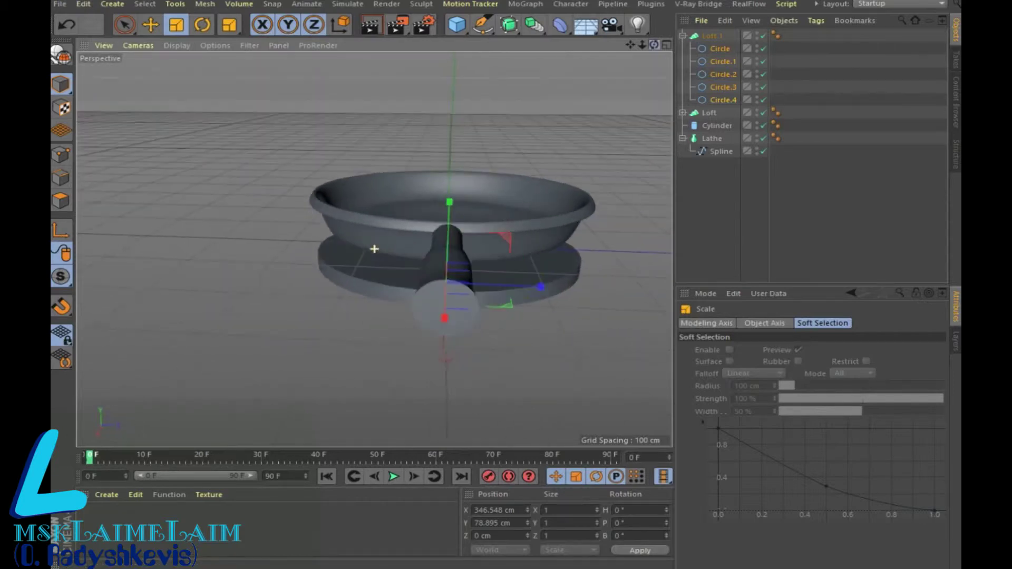
pyautogui.moveTo(374, 249); pyautogui.dragTo(638, 156)
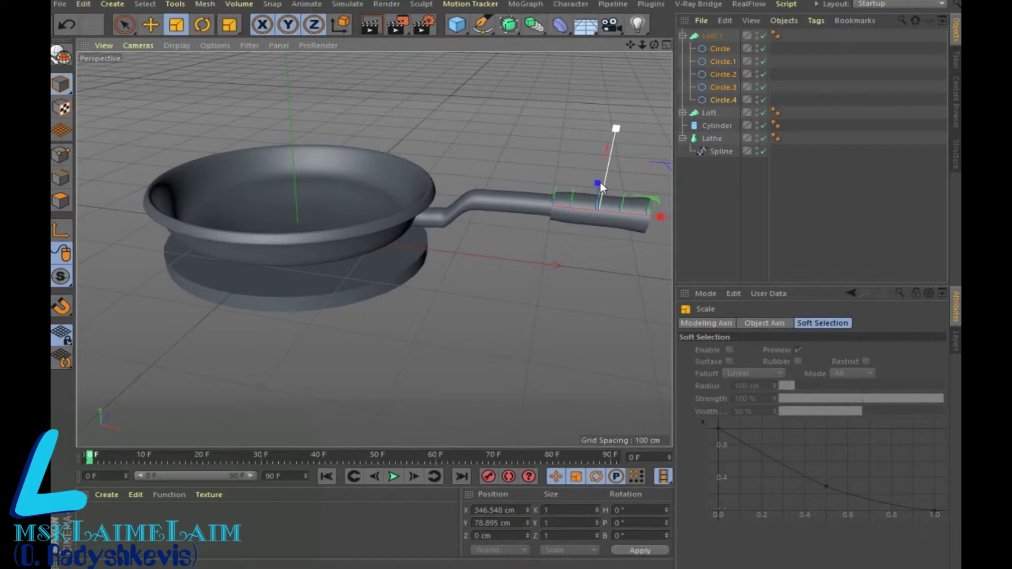
pyautogui.moveTo(618, 130)
pyautogui.mouseDown()
pyautogui.moveTo(613, 182)
pyautogui.moveTo(651, 127)
pyautogui.mouseUp()
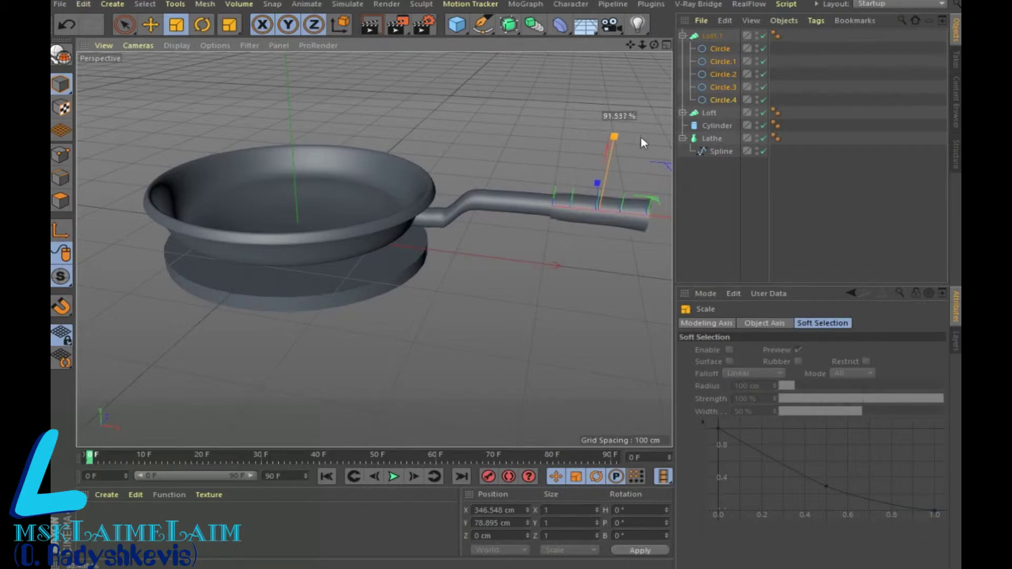
pyautogui.moveTo(650, 126); pyautogui.dragTo(654, 148)
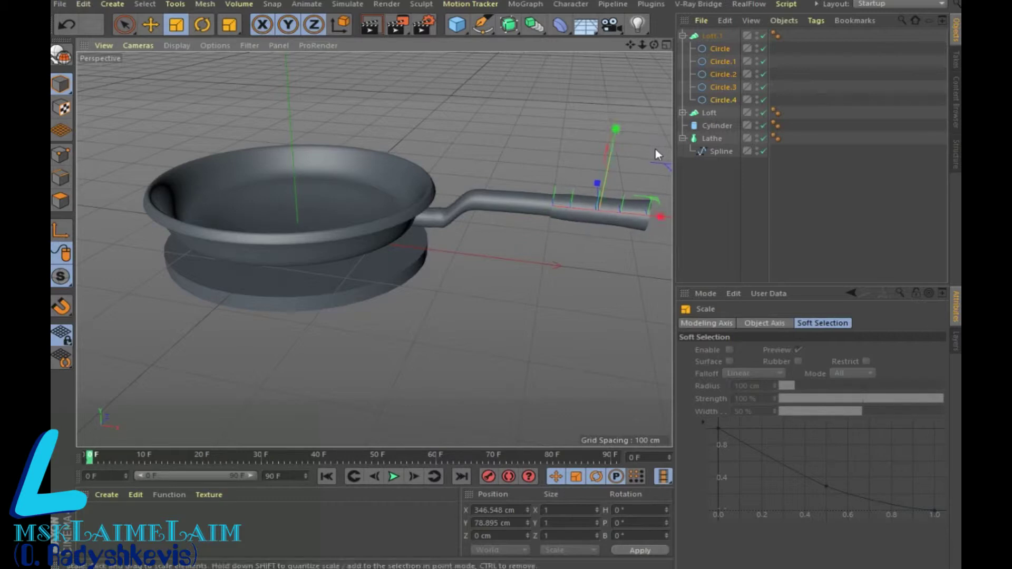
pyautogui.click(703, 114)
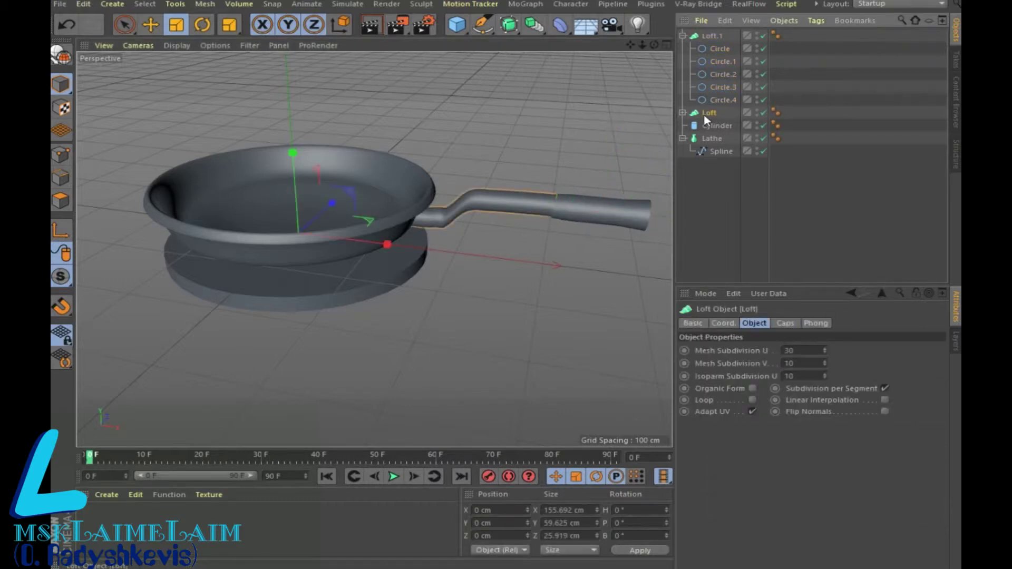
# Step: Flatten the handle neck loft along Y, then raise it and slide it along X toward the pan
pyautogui.moveTo(293, 152); pyautogui.dragTo(327, 185)
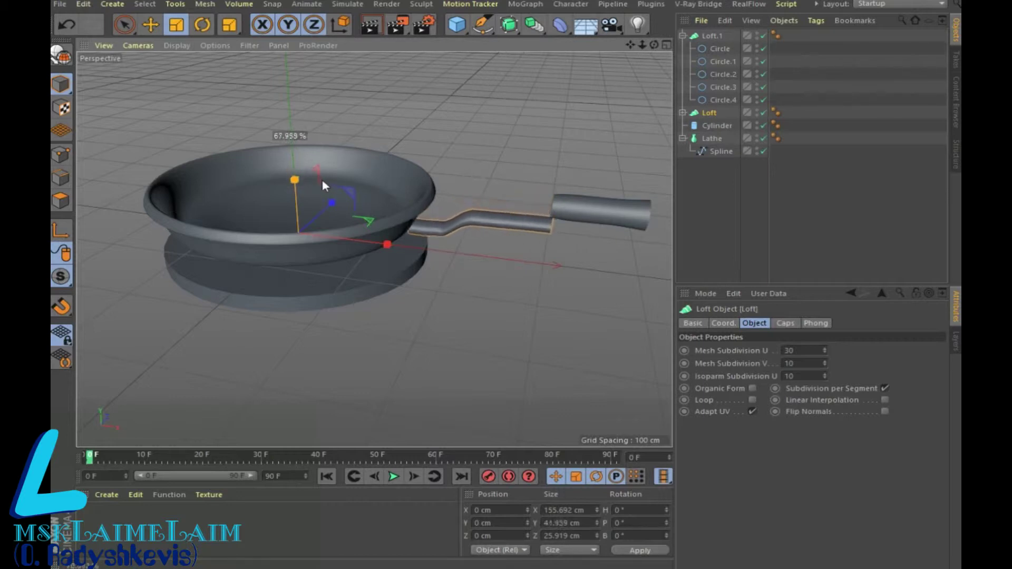
pyautogui.moveTo(327, 185); pyautogui.dragTo(329, 186)
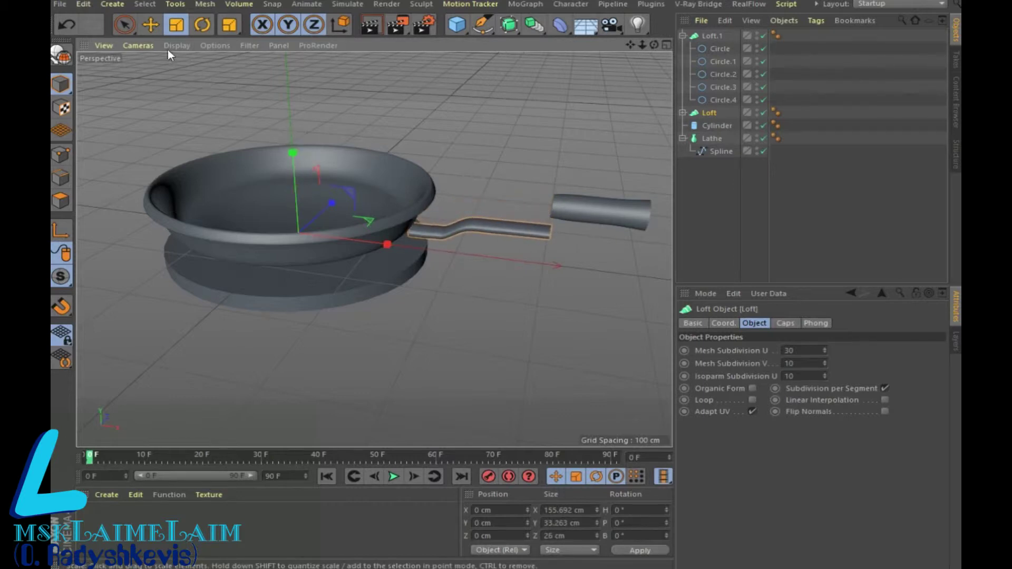
pyautogui.click(149, 27)
pyautogui.moveTo(295, 151); pyautogui.dragTo(308, 127)
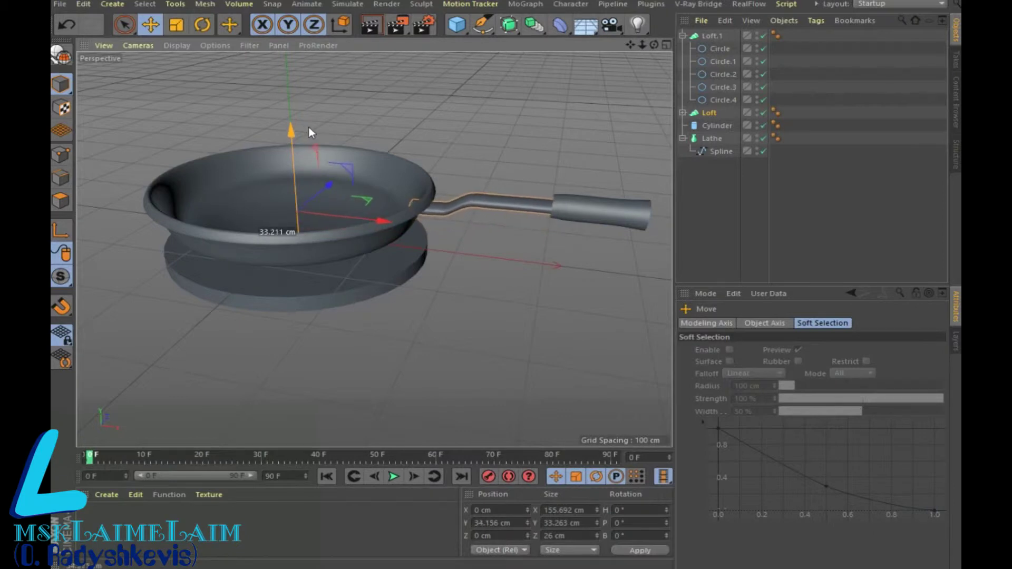
pyautogui.moveTo(357, 218); pyautogui.dragTo(362, 216)
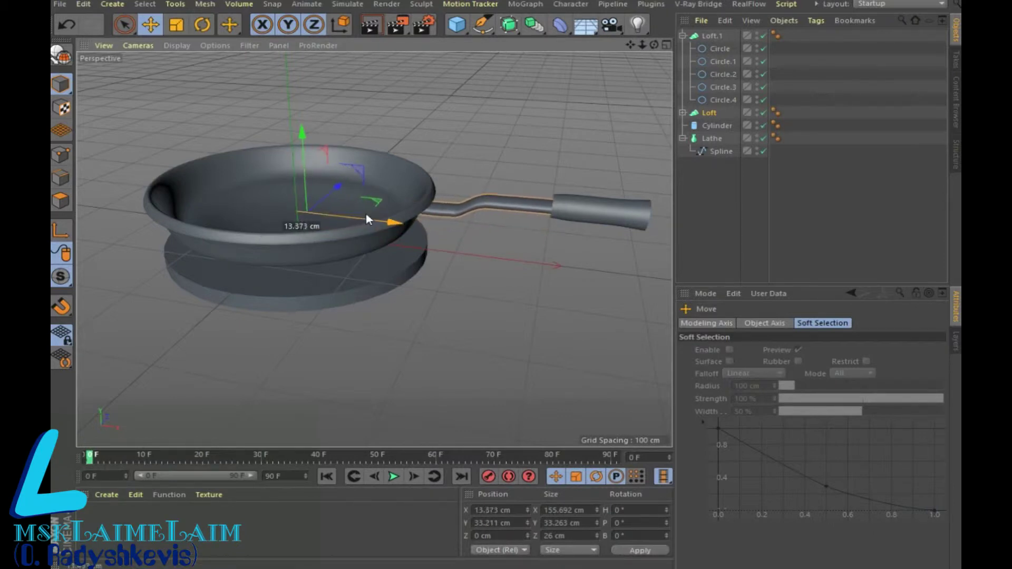
pyautogui.click(597, 151)
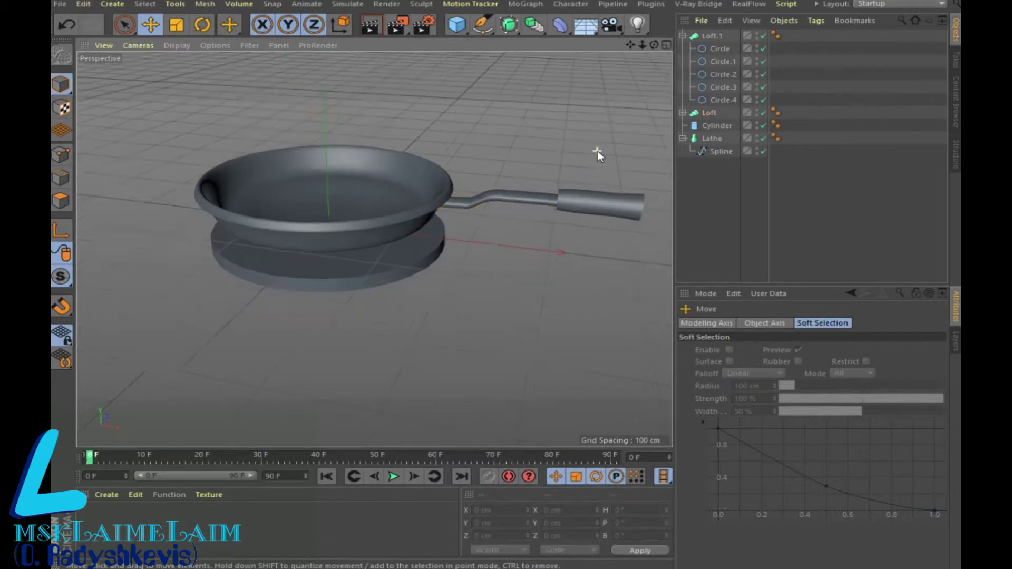
pyautogui.click(597, 198)
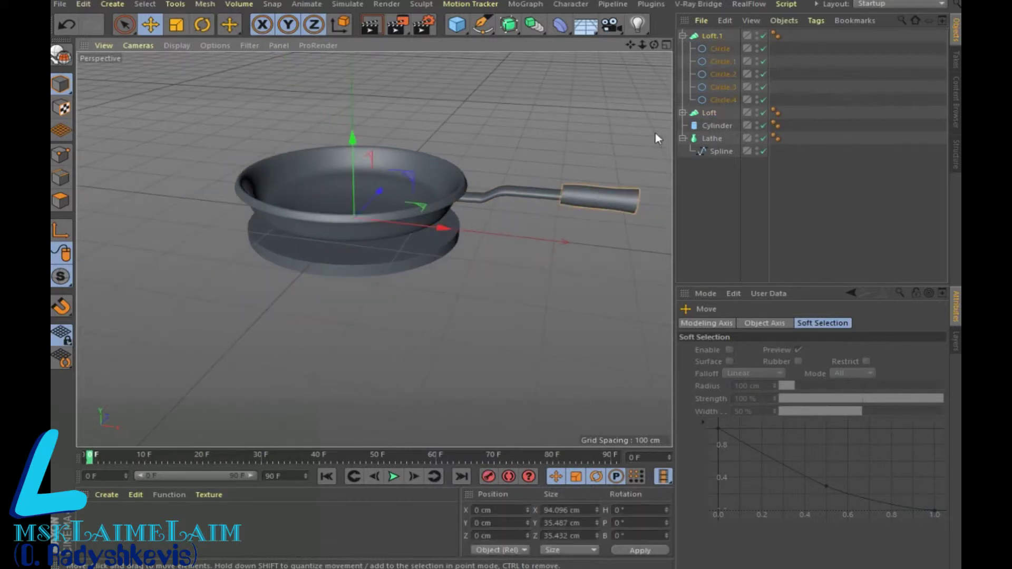
pyautogui.moveTo(654, 45)
pyautogui.mouseDown()
pyautogui.moveTo(653, 31)
pyautogui.moveTo(654, 58)
pyautogui.mouseUp()
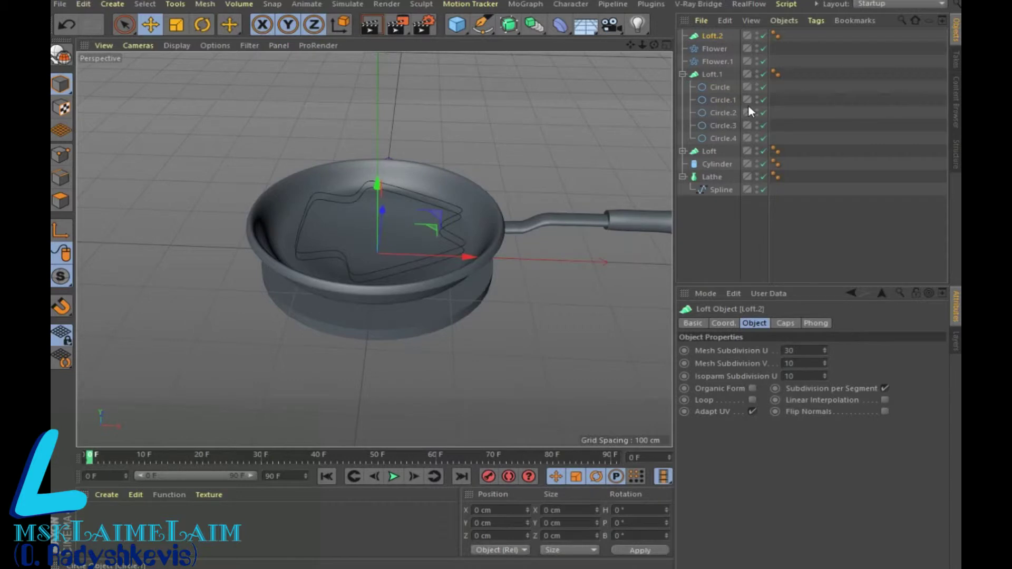
# Step: Place the Flower spline under Loft.2 and nest Loft.2 inside a new Subdivision Surface
pyautogui.moveTo(715, 50)
pyautogui.mouseDown()
pyautogui.moveTo(716, 40)
pyautogui.moveTo(721, 52)
pyautogui.mouseUp()
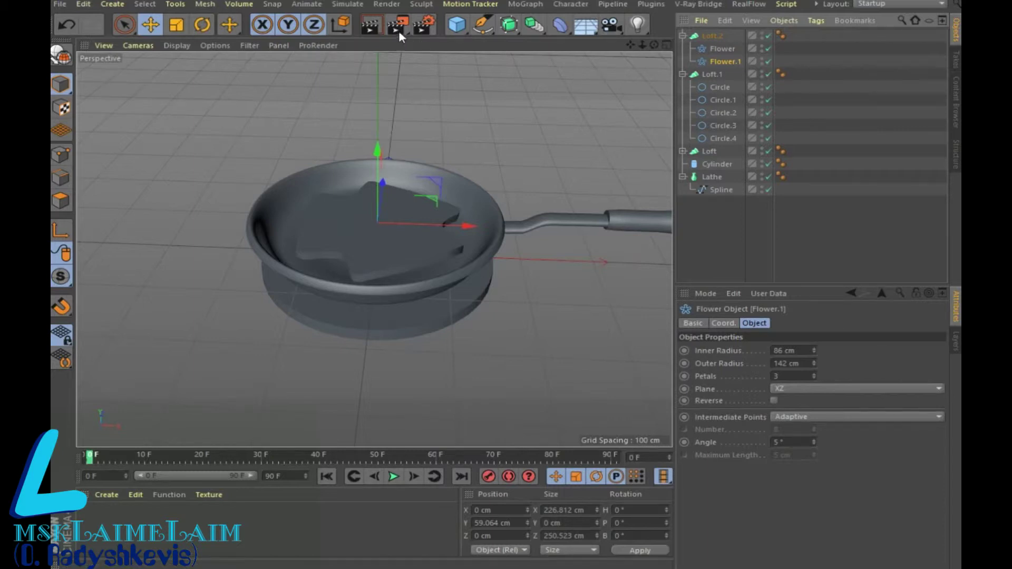
pyautogui.moveTo(509, 24); pyautogui.dragTo(536, 32)
pyautogui.click(536, 41)
pyautogui.moveTo(713, 50); pyautogui.dragTo(723, 31)
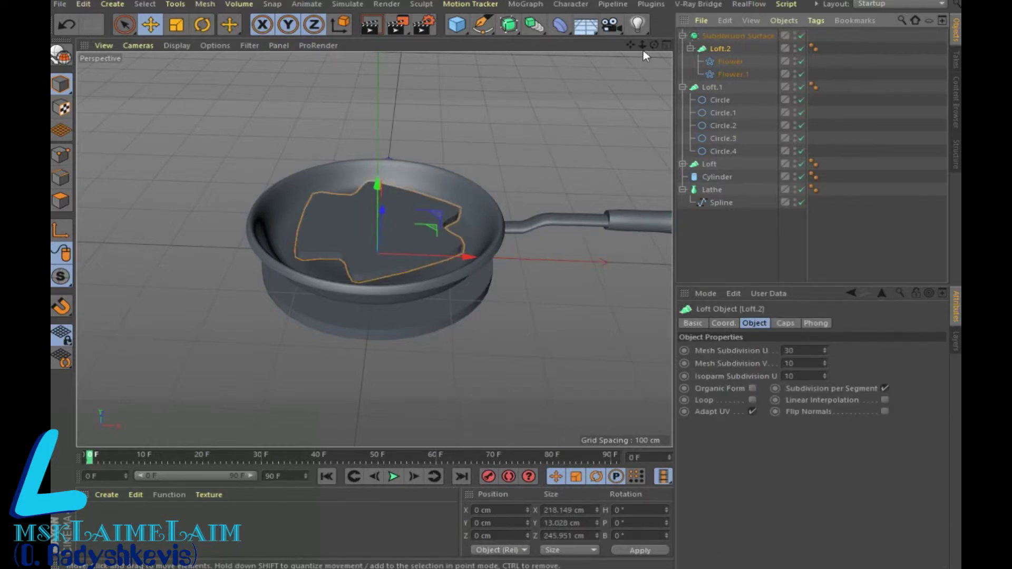
pyautogui.moveTo(653, 44)
pyautogui.mouseDown()
pyautogui.moveTo(632, 58)
pyautogui.moveTo(619, 110)
pyautogui.mouseUp()
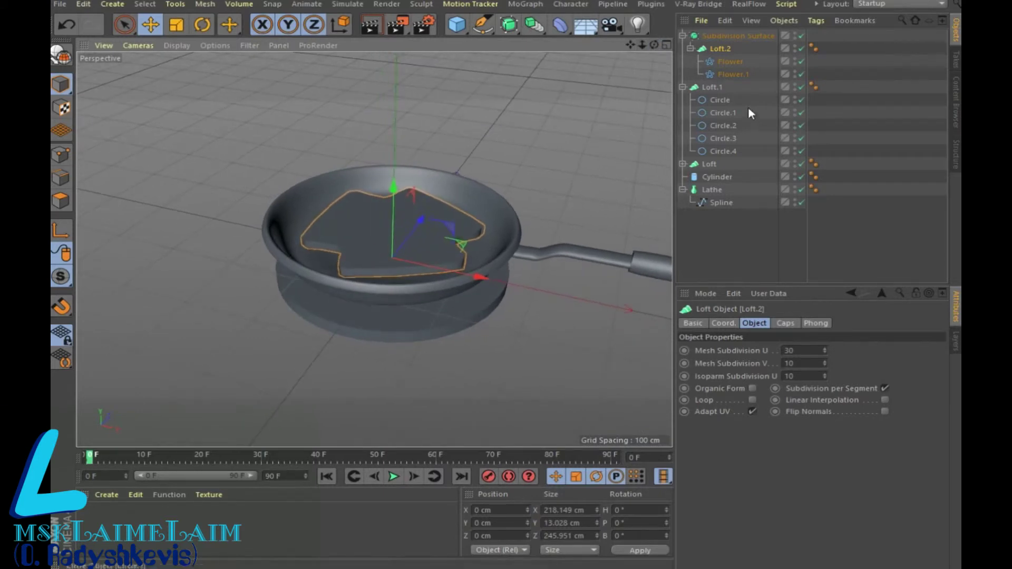
# Step: Set the Flower spline's intermediate points to None after trying Natural
pyautogui.click(731, 61)
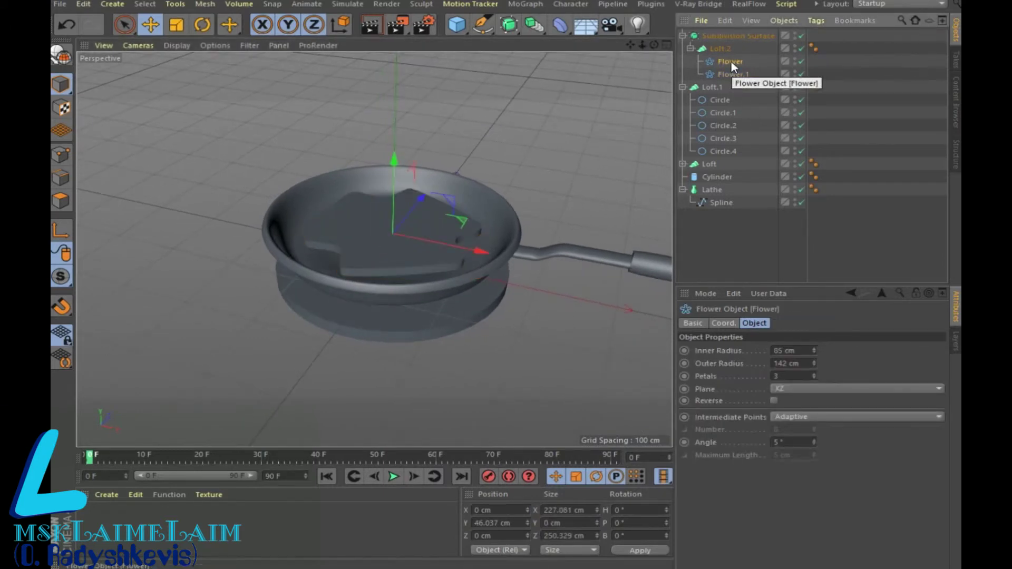
pyautogui.click(797, 419)
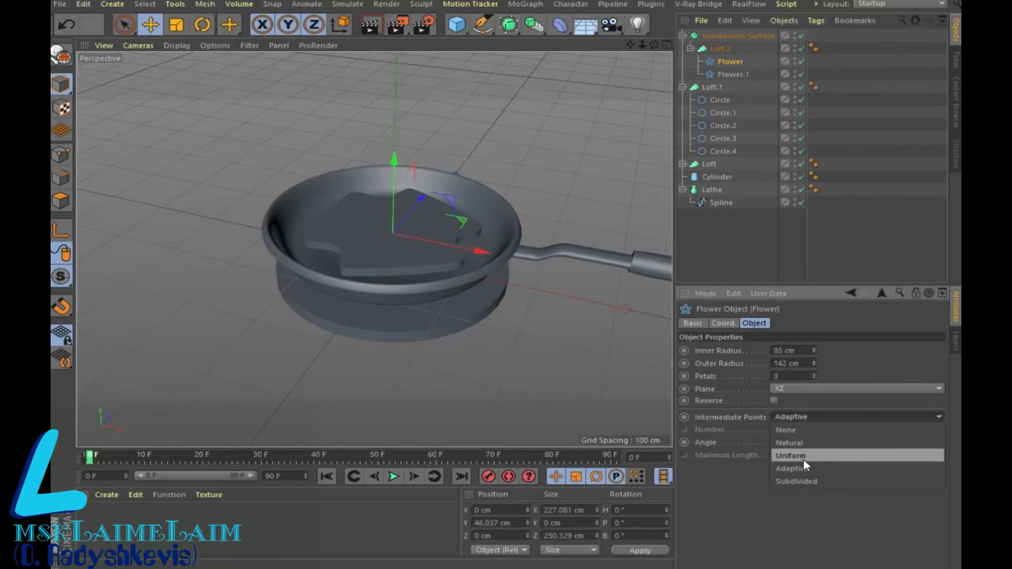
pyautogui.click(803, 445)
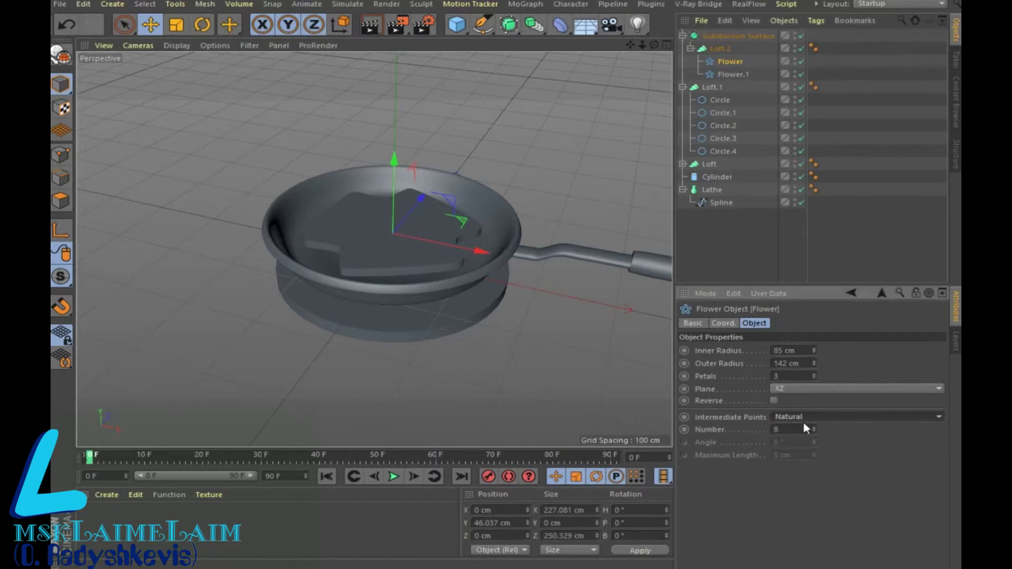
pyautogui.click(805, 417)
pyautogui.click(799, 431)
pyautogui.click(717, 48)
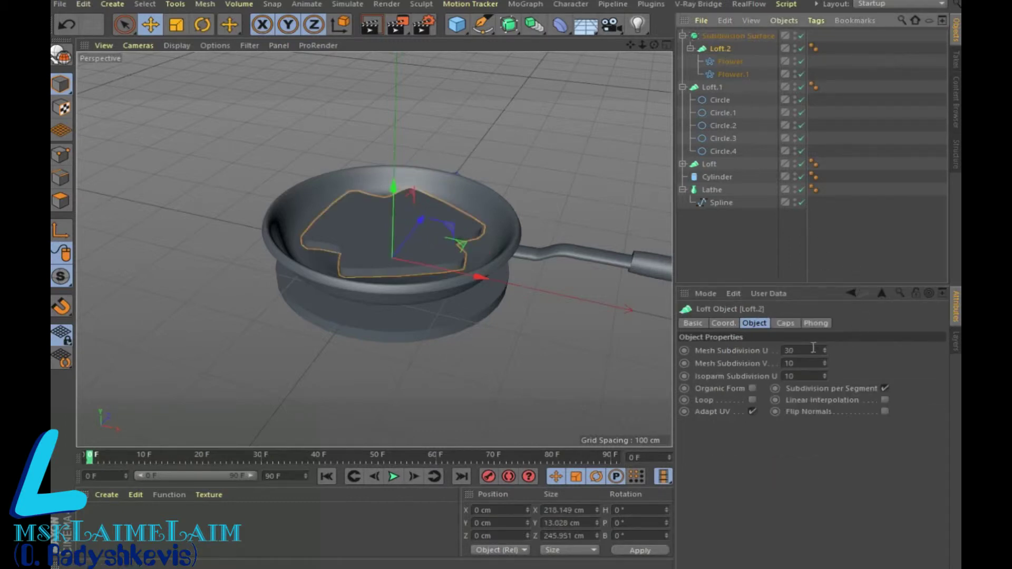
# Step: Give Loft.2 Fillet Caps on start and end, and lower Flower.1 to flatten the white
pyautogui.click(785, 323)
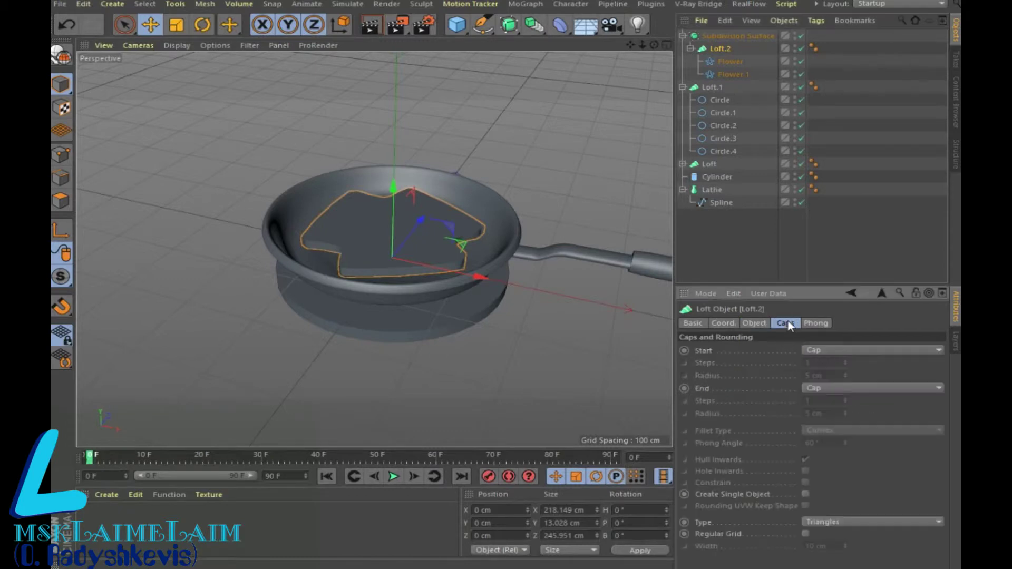
pyautogui.click(822, 352)
pyautogui.click(823, 388)
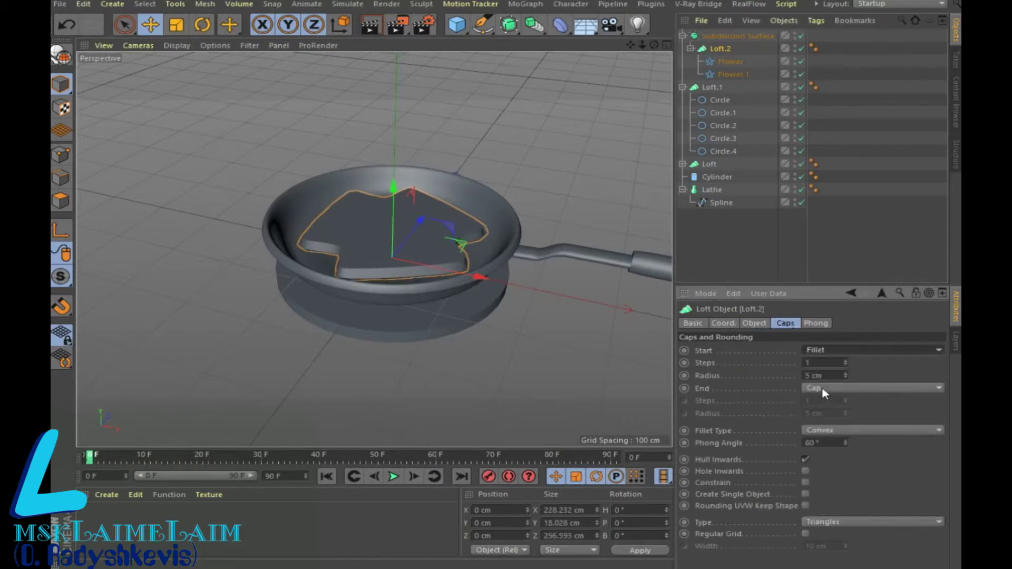
pyautogui.click(843, 428)
pyautogui.click(837, 394)
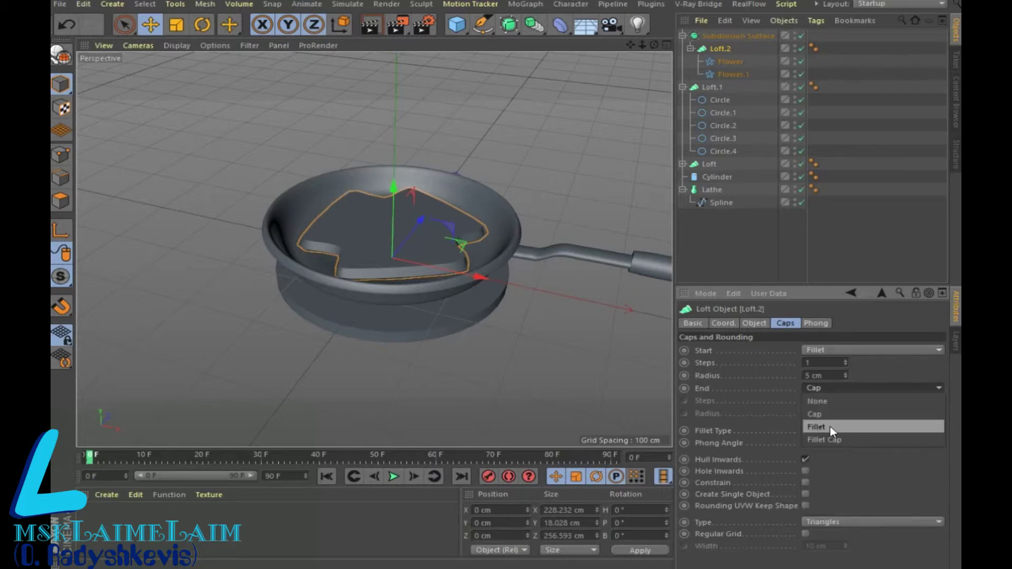
pyautogui.click(830, 425)
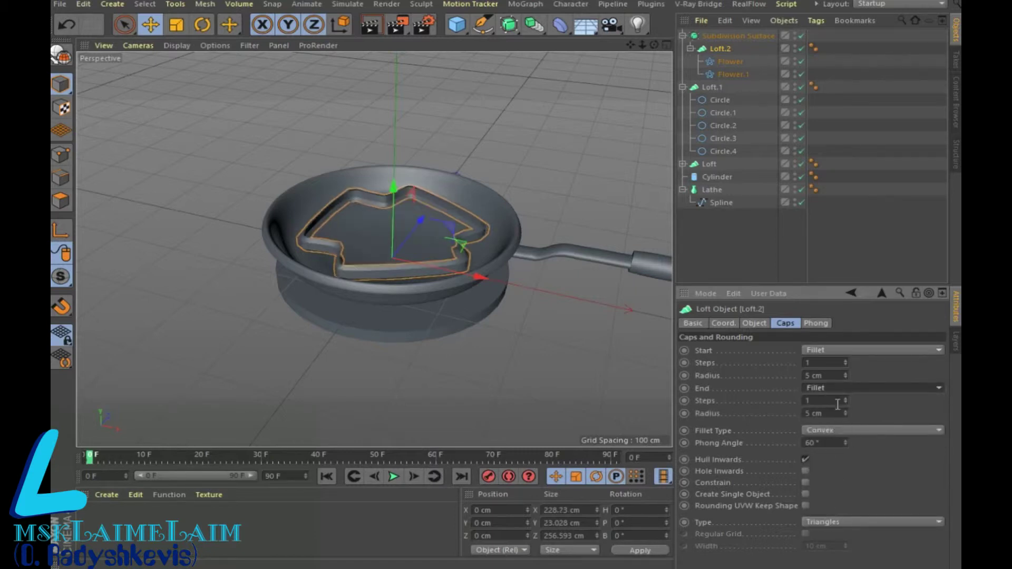
pyautogui.click(845, 388)
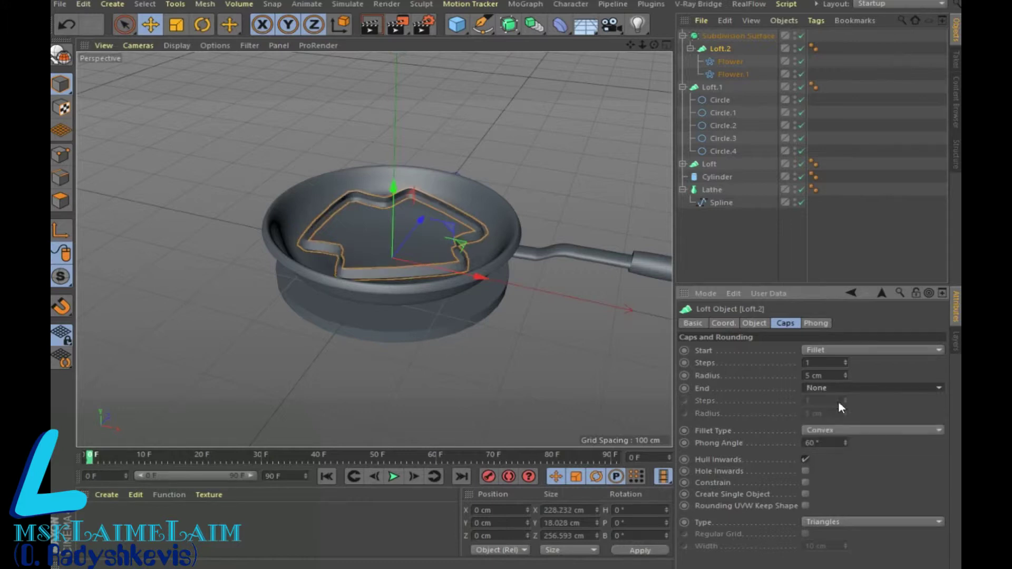
pyautogui.click(830, 349)
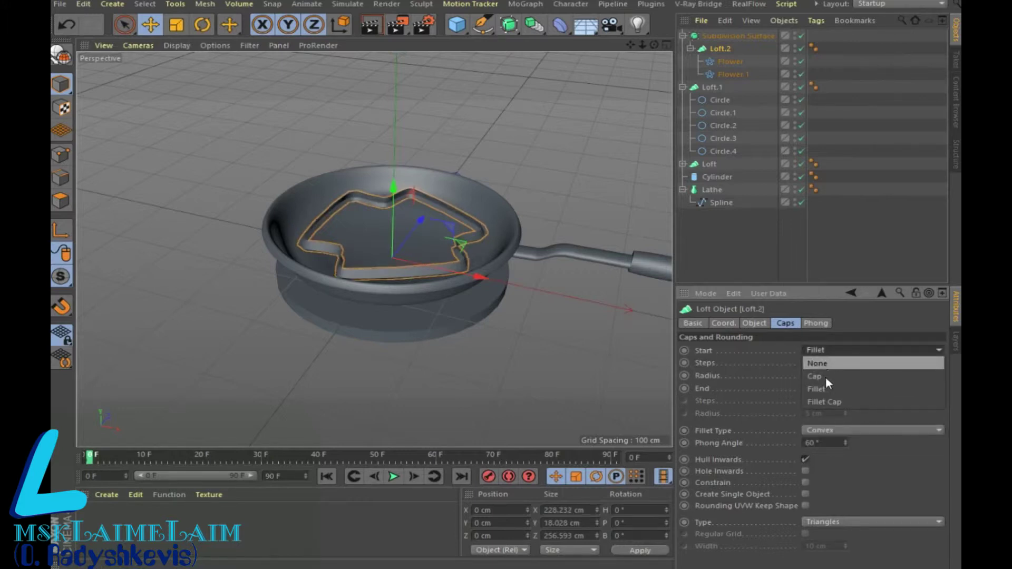
pyautogui.click(826, 400)
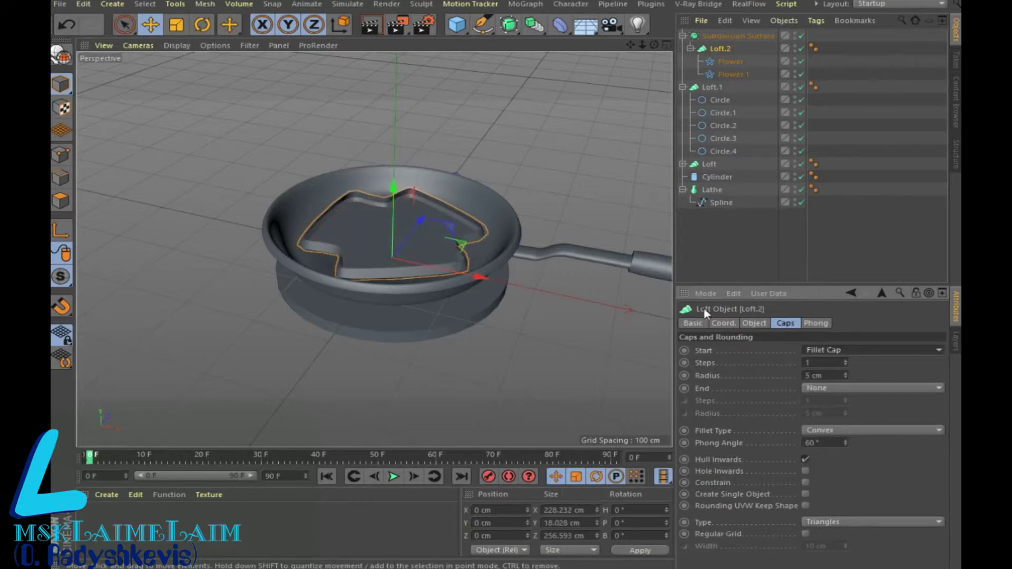
pyautogui.click(822, 390)
pyautogui.click(823, 440)
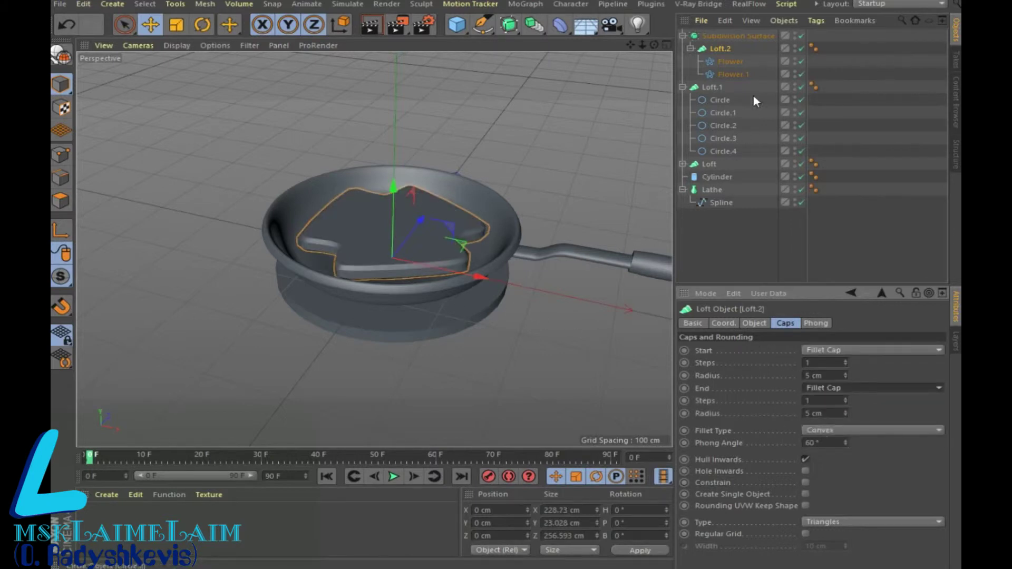
pyautogui.click(729, 76)
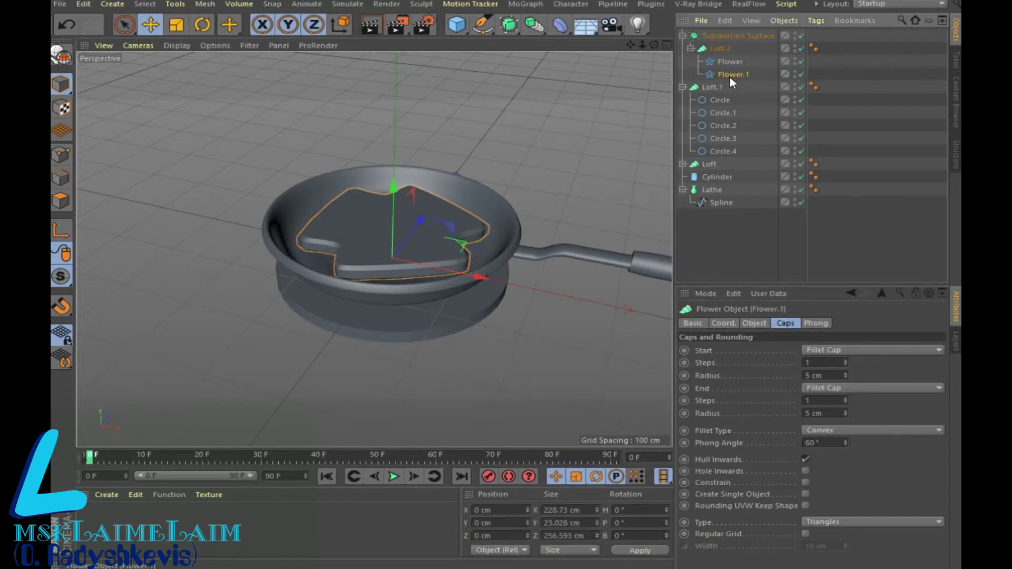
pyautogui.moveTo(394, 157); pyautogui.dragTo(402, 166)
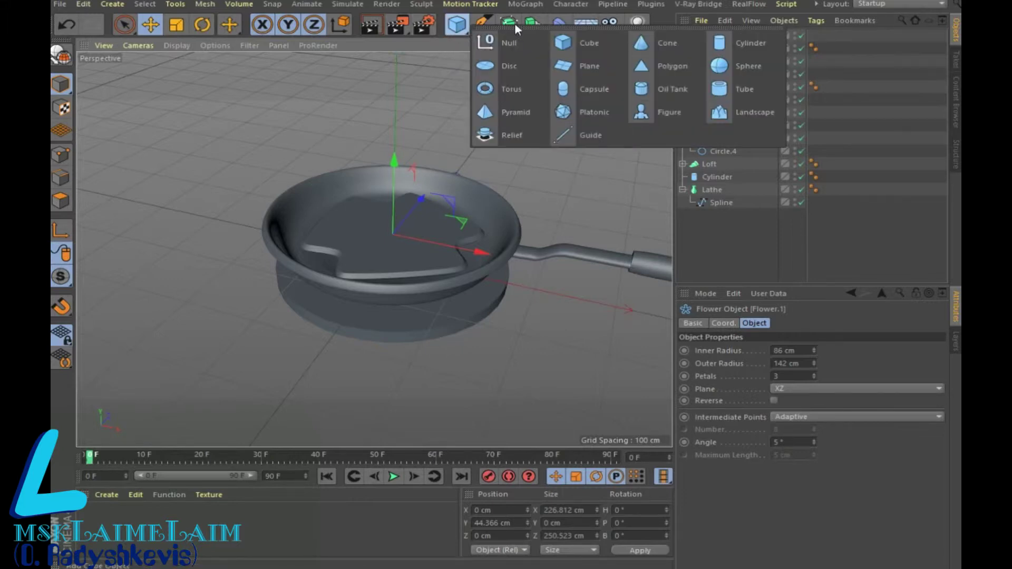
# Step: Add a Sphere yolk, shrink its radius to 46 cm, and raise it into the egg white
pyautogui.moveTo(456, 33); pyautogui.dragTo(752, 42)
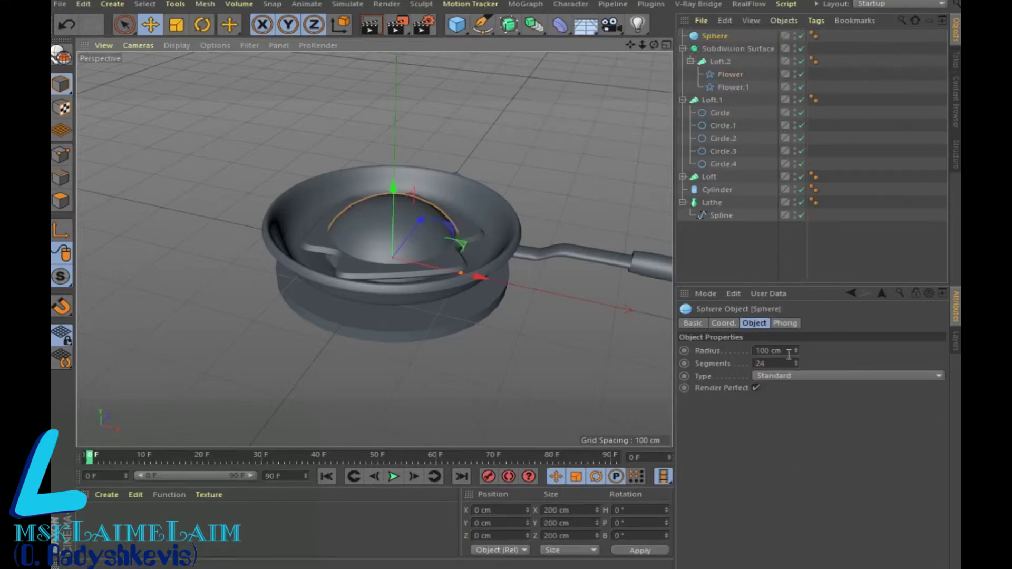
pyautogui.moveTo(796, 353); pyautogui.dragTo(796, 372)
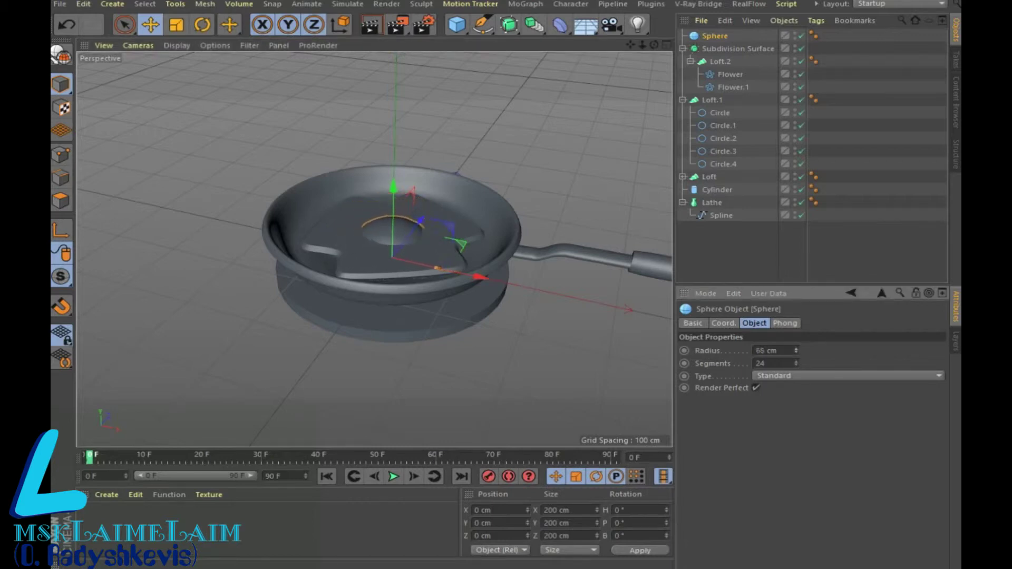
pyautogui.moveTo(392, 201); pyautogui.dragTo(398, 188)
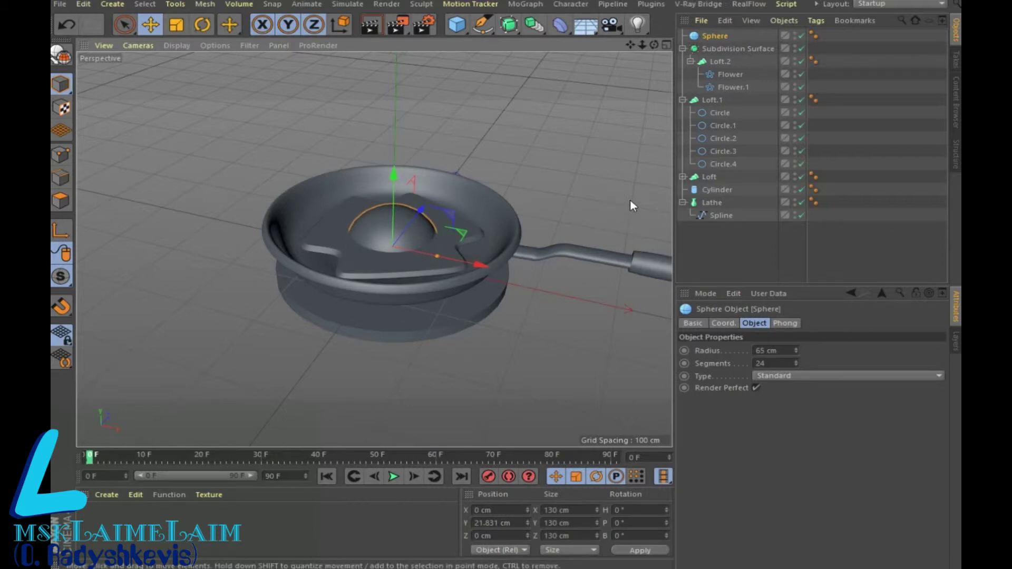
pyautogui.moveTo(653, 44); pyautogui.dragTo(655, 95)
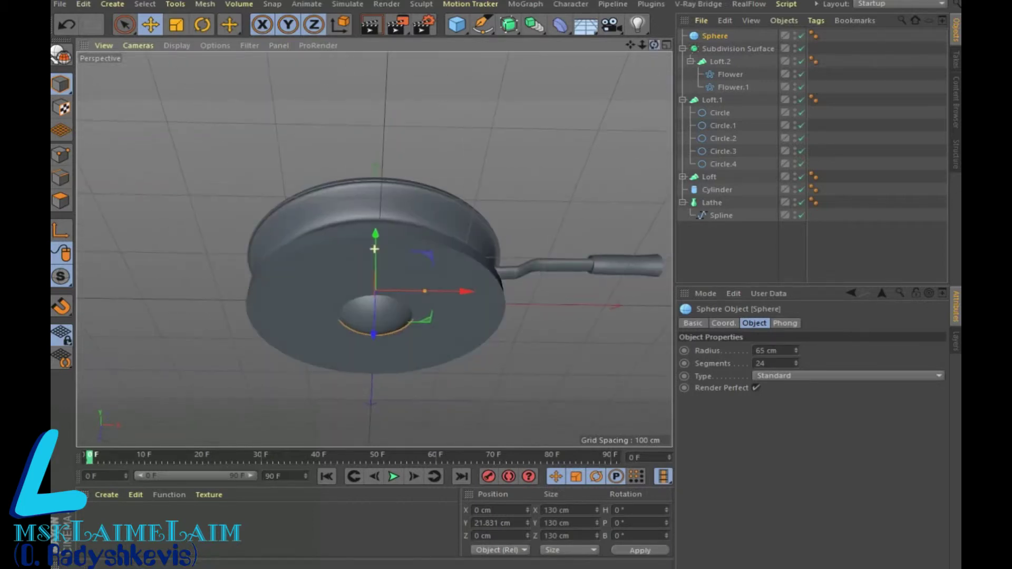
pyautogui.moveTo(796, 352); pyautogui.dragTo(796, 369)
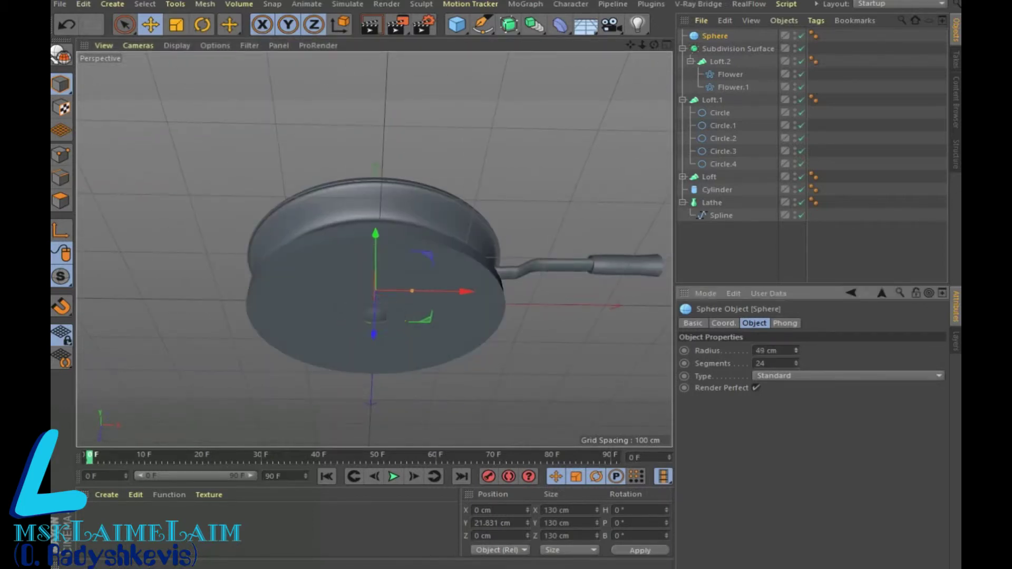
pyautogui.moveTo(654, 45); pyautogui.dragTo(374, 249)
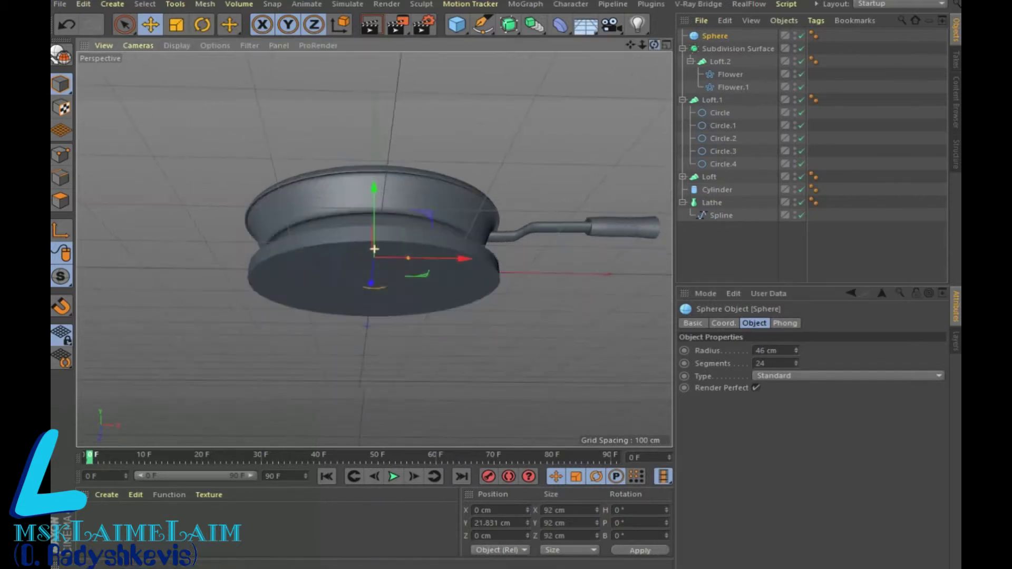
pyautogui.moveTo(654, 44)
pyautogui.mouseDown()
pyautogui.moveTo(640, 52)
pyautogui.moveTo(654, 53)
pyautogui.mouseUp()
pyautogui.moveTo(374, 249); pyautogui.dragTo(637, 53)
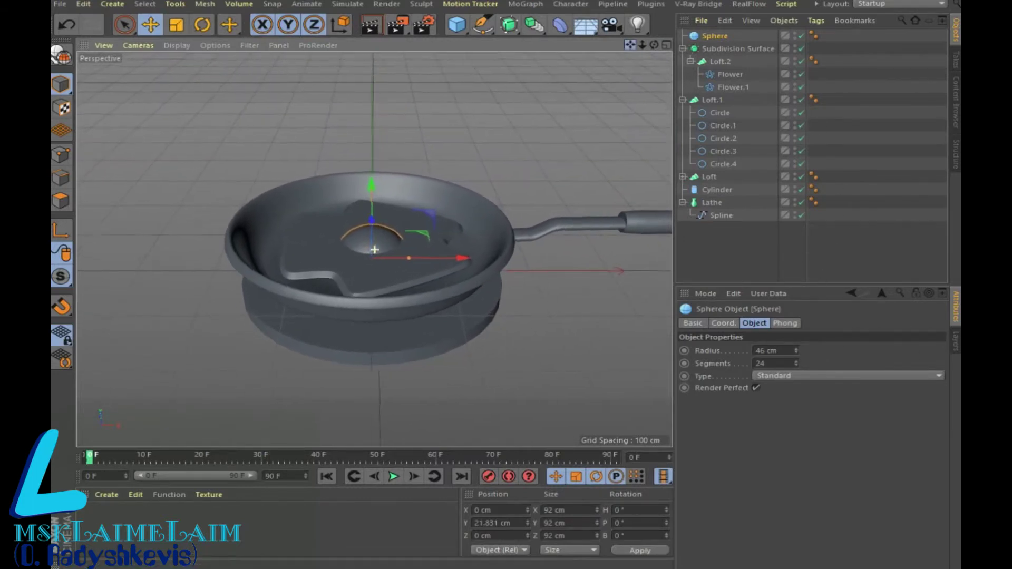
pyautogui.moveTo(632, 45); pyautogui.dragTo(591, 50)
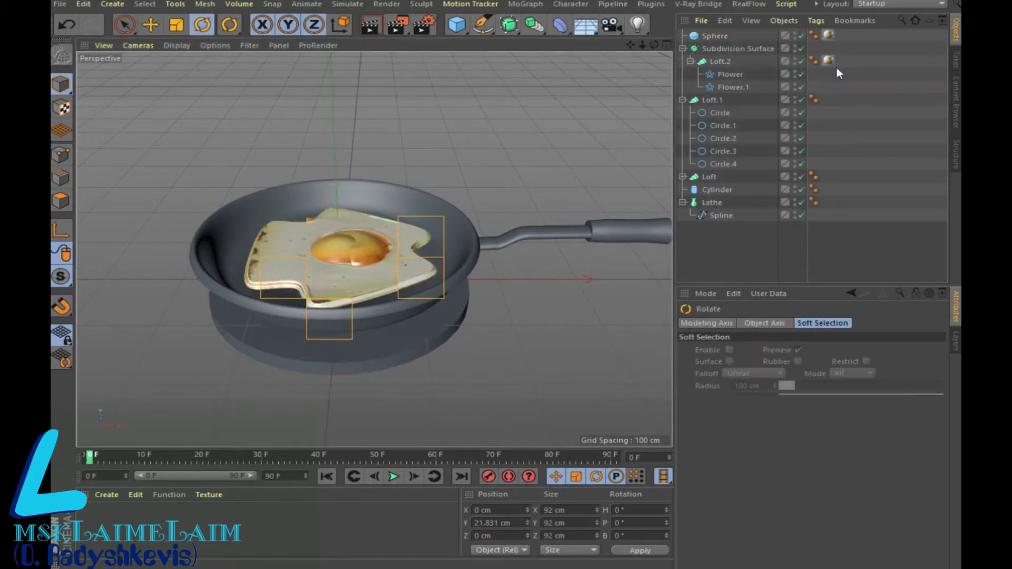
# Step: Render the view, then set Loft.2's start and end caps to None
pyautogui.hotkey('ctrl', 'r')
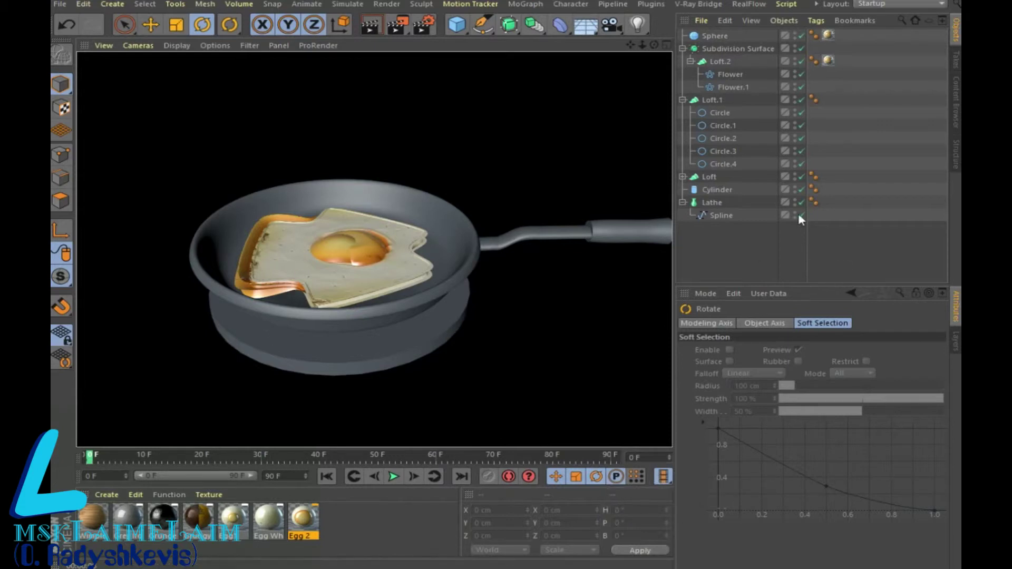
pyautogui.click(737, 51)
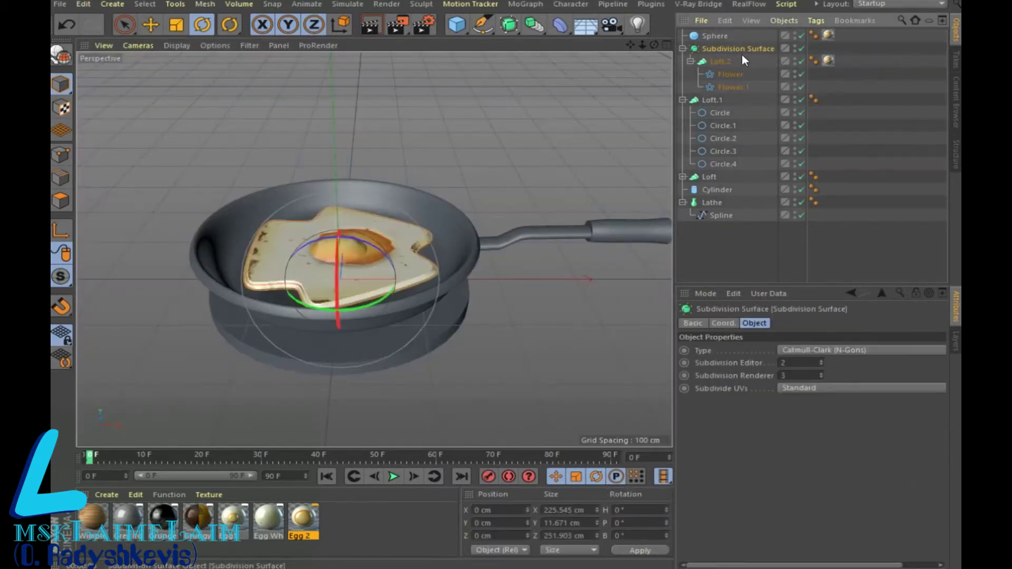
pyautogui.click(722, 62)
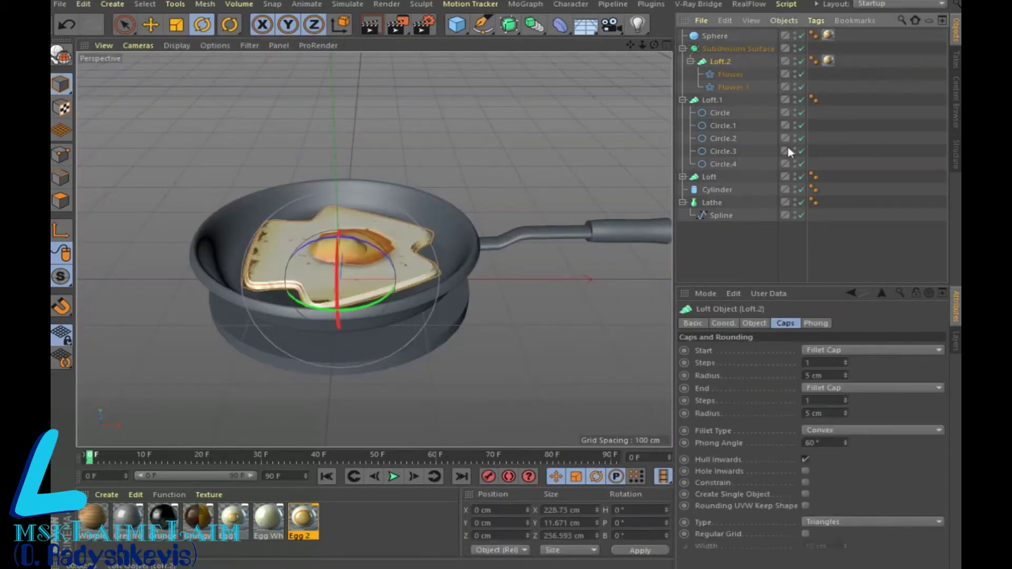
pyautogui.click(836, 349)
pyautogui.click(823, 361)
pyautogui.click(826, 388)
pyautogui.click(827, 403)
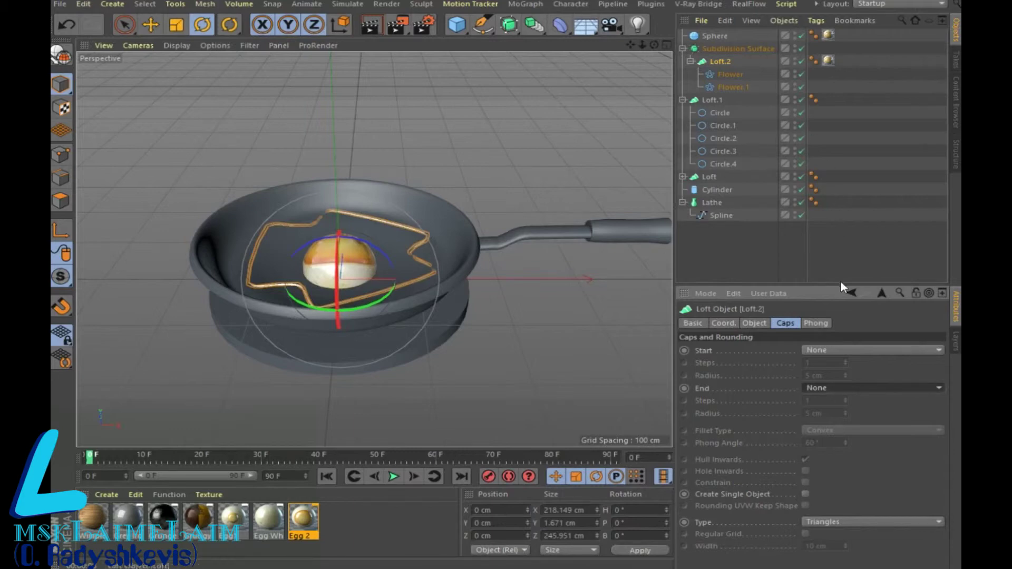
pyautogui.click(827, 350)
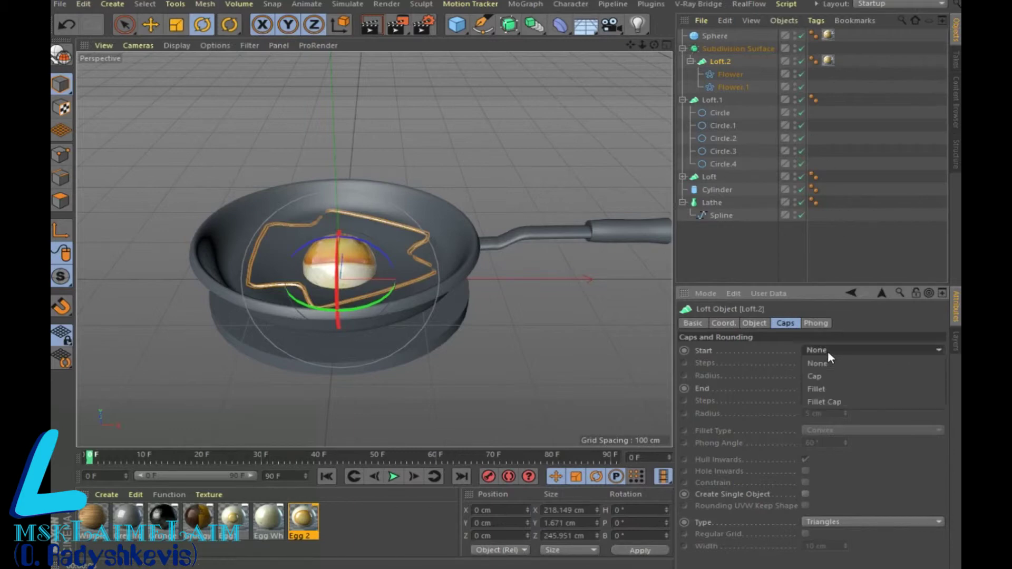
# Step: Restore Fillet Caps on both Loft.2 ends and set cap type to Triangles after trying N-gons
pyautogui.click(821, 403)
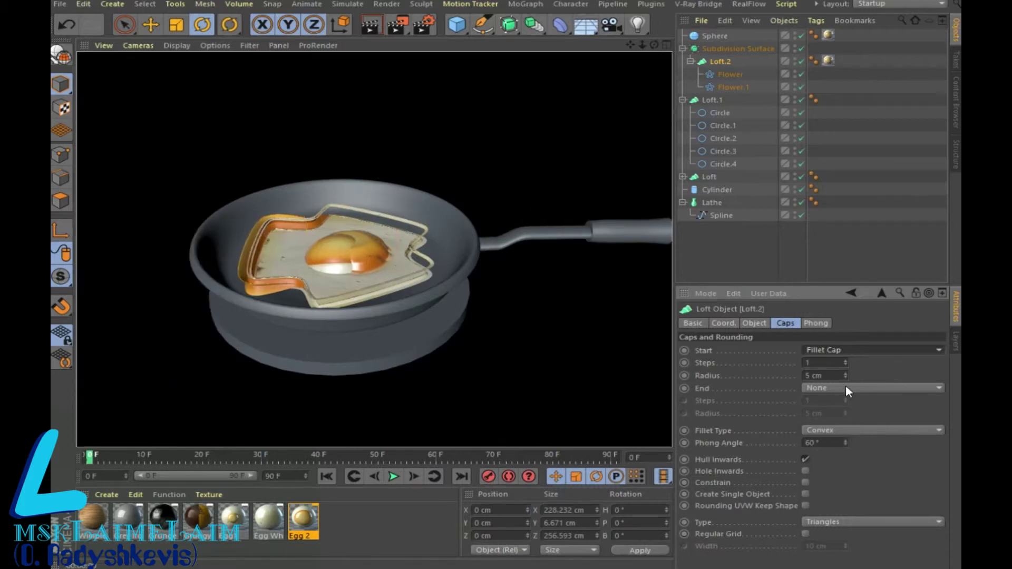
pyautogui.click(846, 387)
pyautogui.click(835, 435)
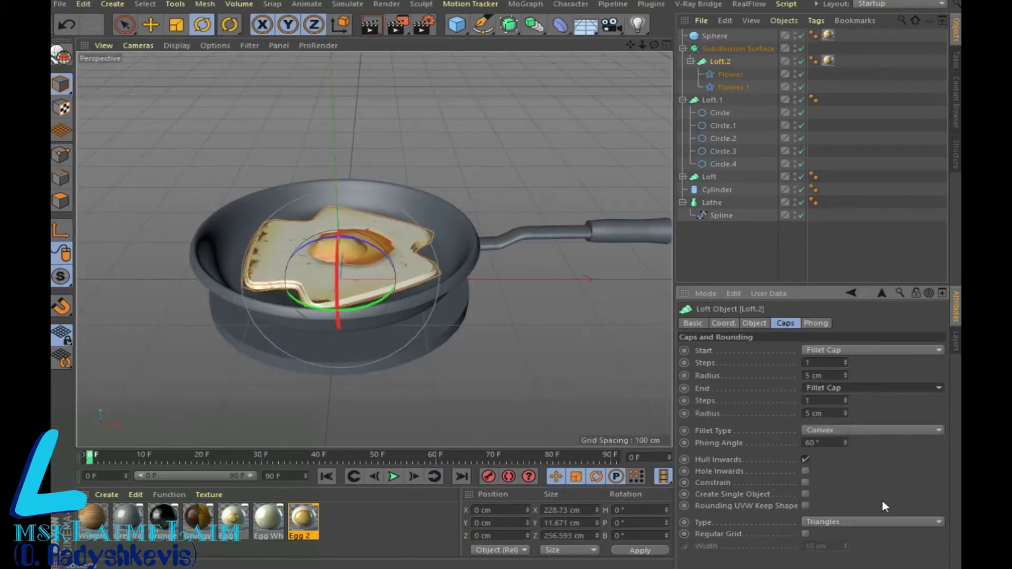
pyautogui.click(865, 522)
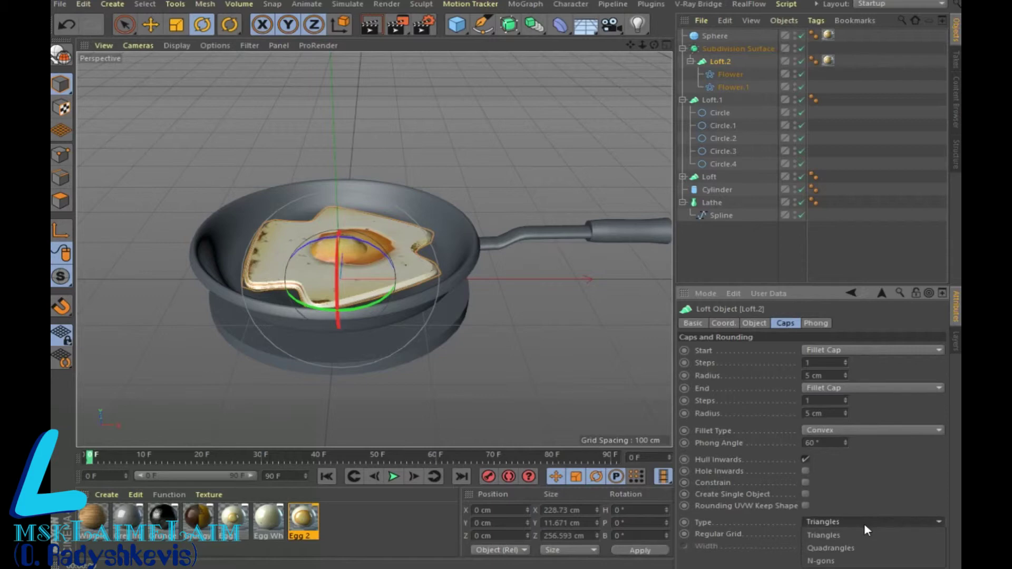
pyautogui.click(880, 561)
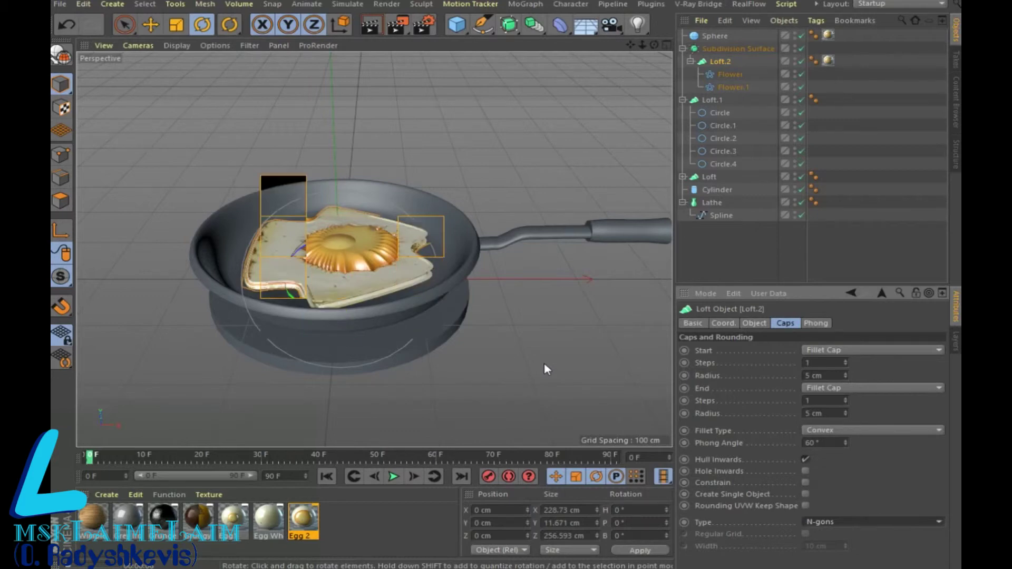
pyautogui.click(865, 520)
pyautogui.click(853, 532)
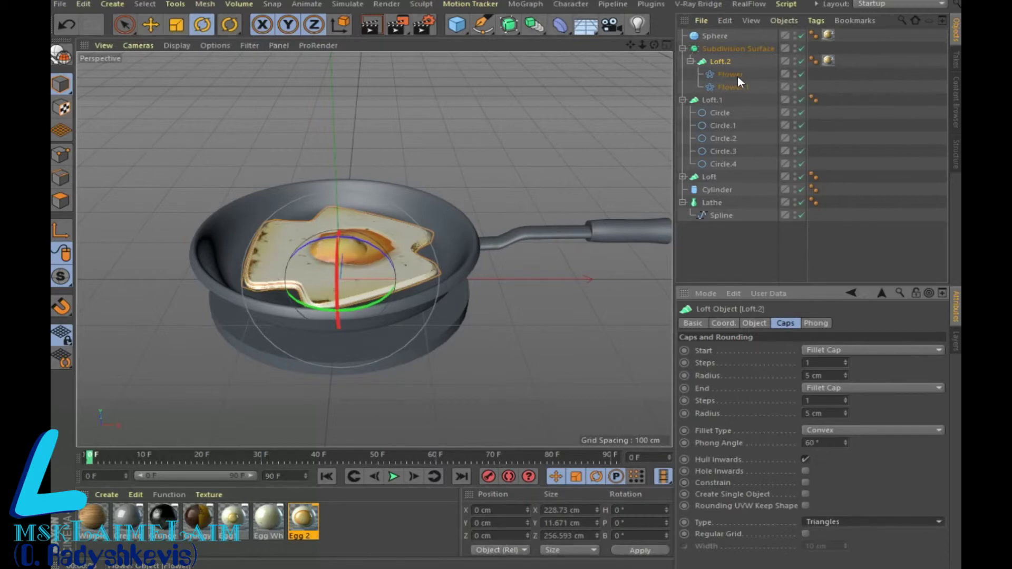
pyautogui.click(734, 74)
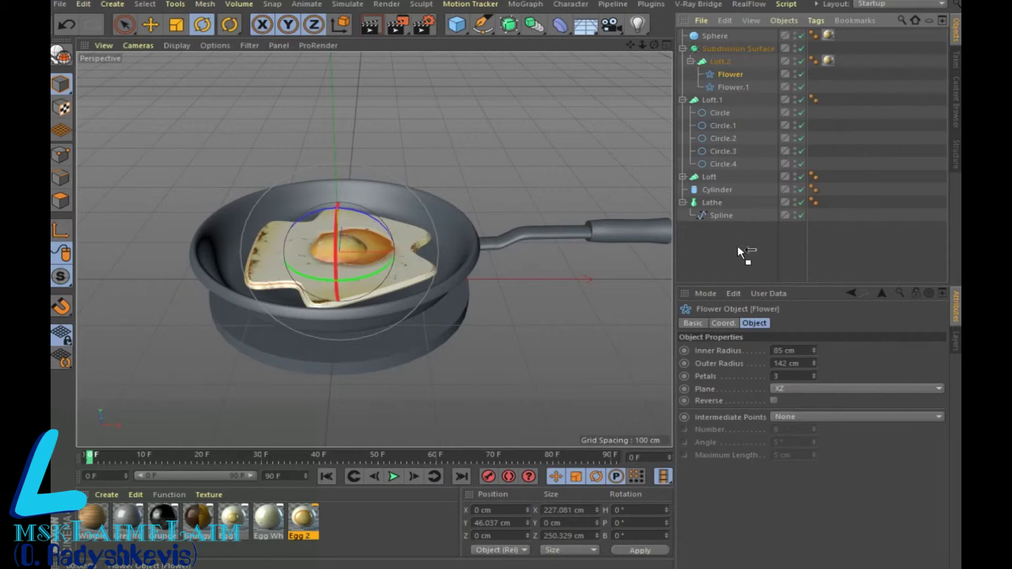
# Step: Pull the Flower spline out of the toast loft and delete the old toast group
pyautogui.moveTo(732, 77); pyautogui.dragTo(736, 263)
pyautogui.click(720, 48)
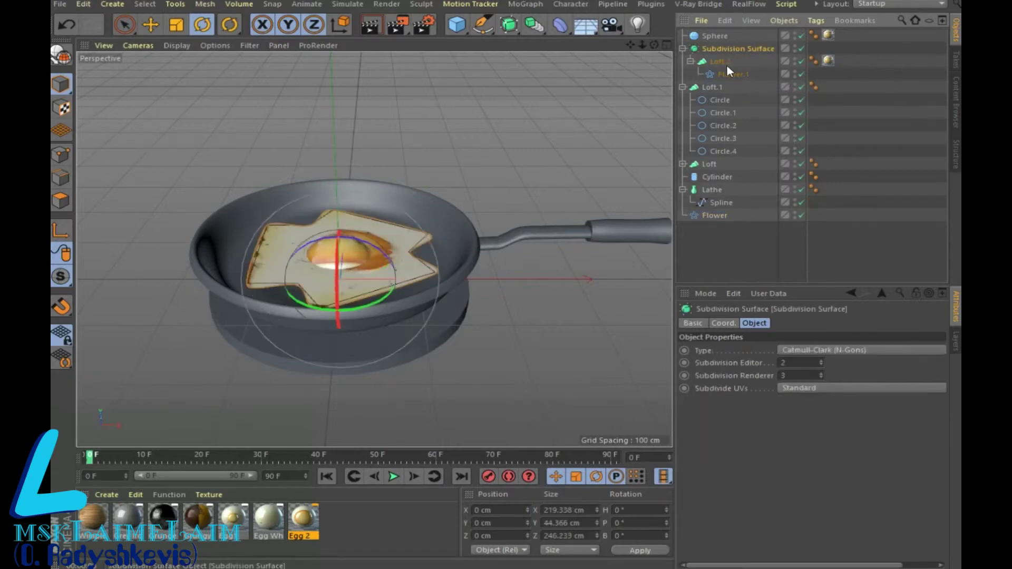
pyautogui.keyDown('shift'); pyautogui.click(729, 74); pyautogui.keyUp('shift')
pyautogui.press('Delete')
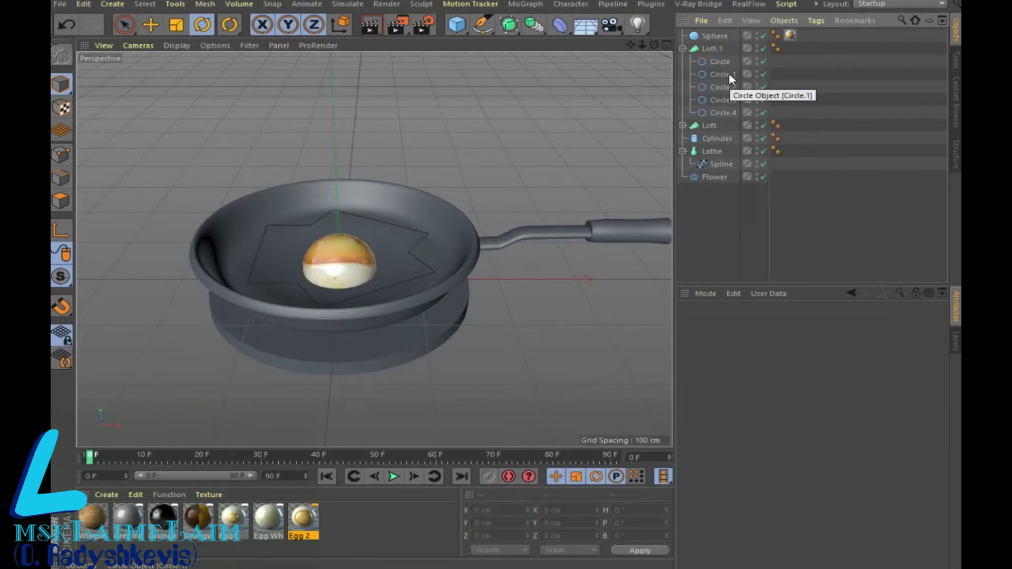
# Step: Add an Extrude generator and parent the Flower spline under it
pyautogui.click(712, 177)
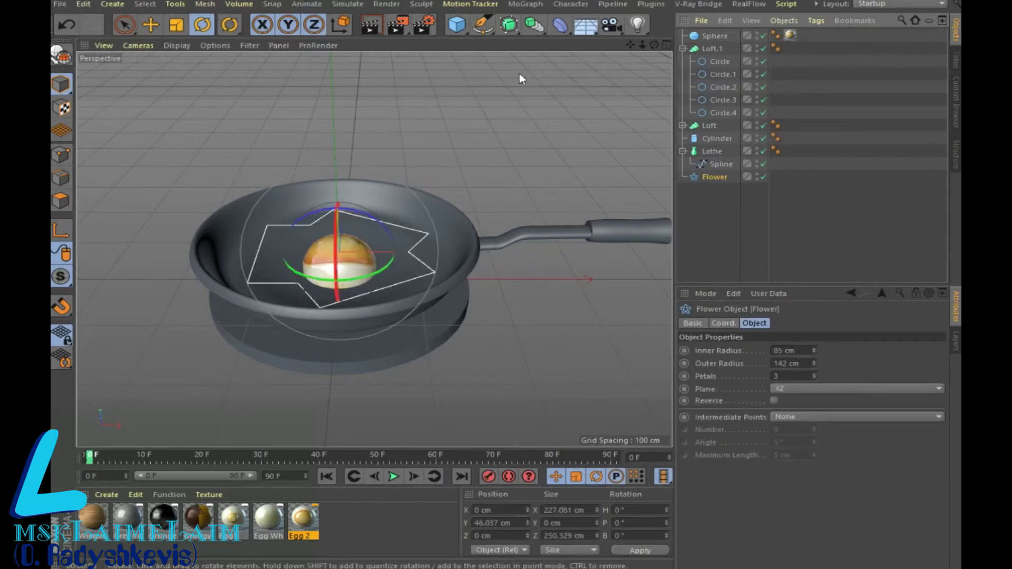
pyautogui.click(507, 26)
pyautogui.click(669, 47)
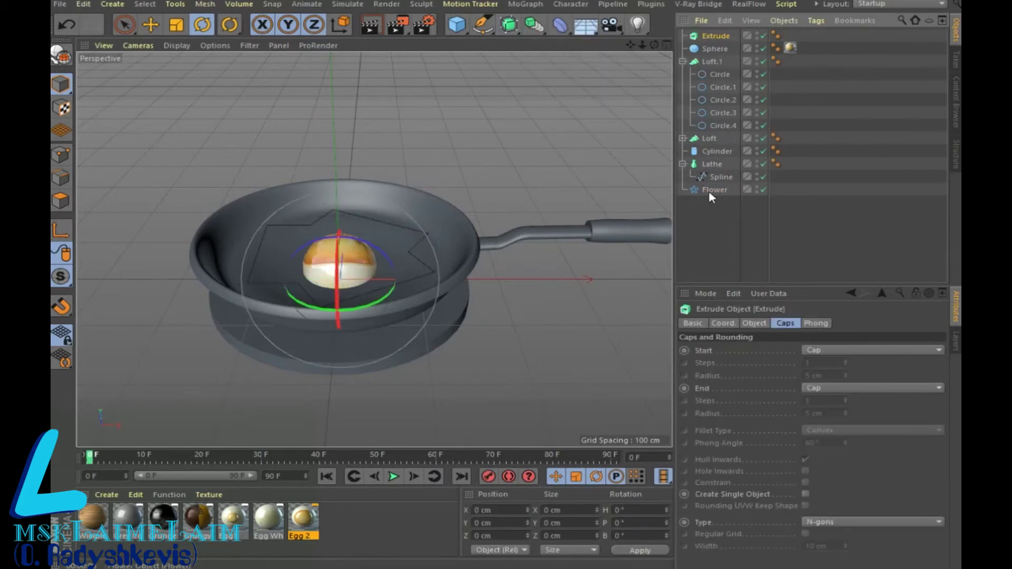
pyautogui.moveTo(715, 40); pyautogui.dragTo(713, 36)
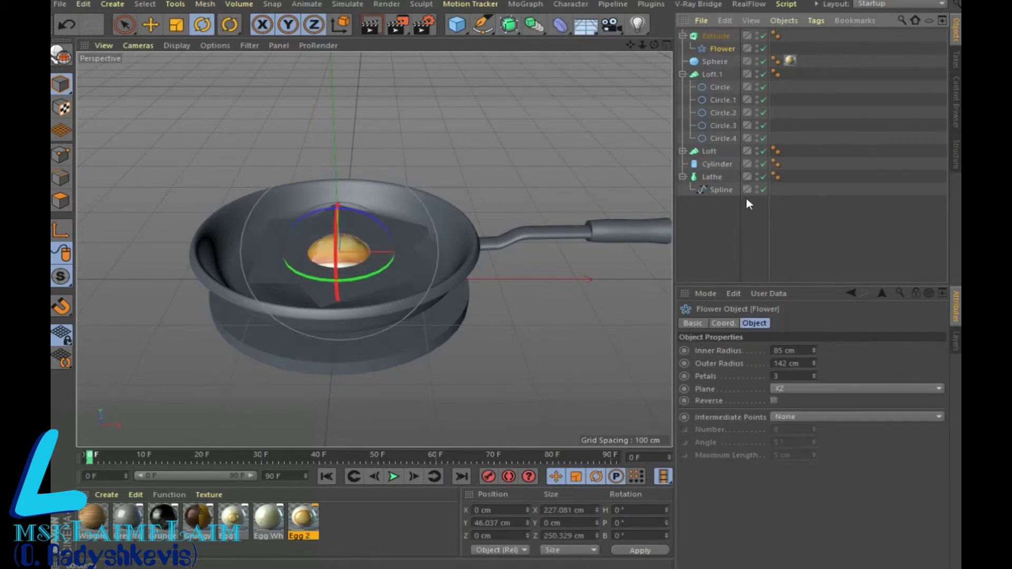
# Step: Set the Extrude movement to Z 0 and Y 11 cm, then add a Subdivision Surface
pyautogui.click(719, 36)
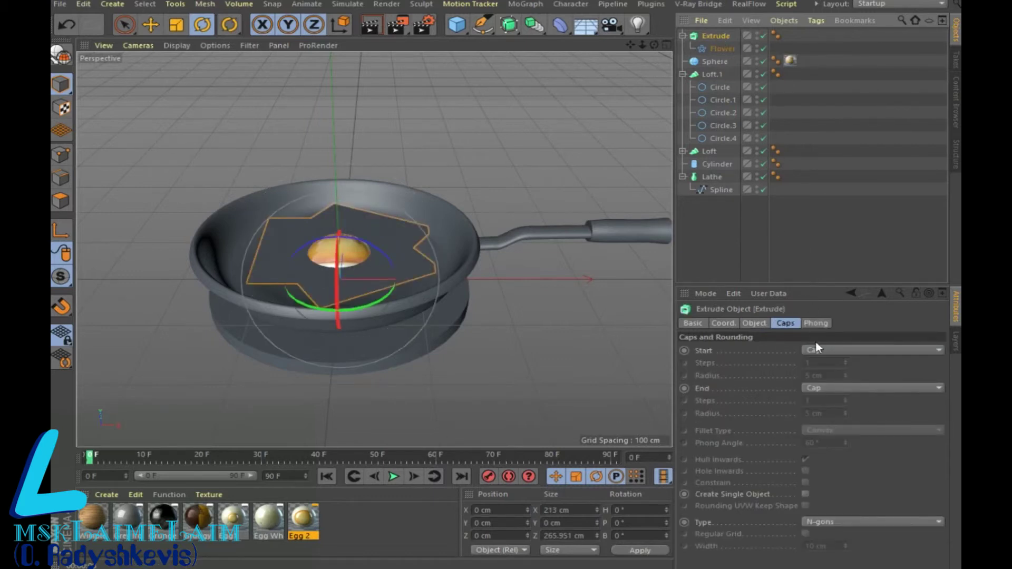
pyautogui.click(759, 325)
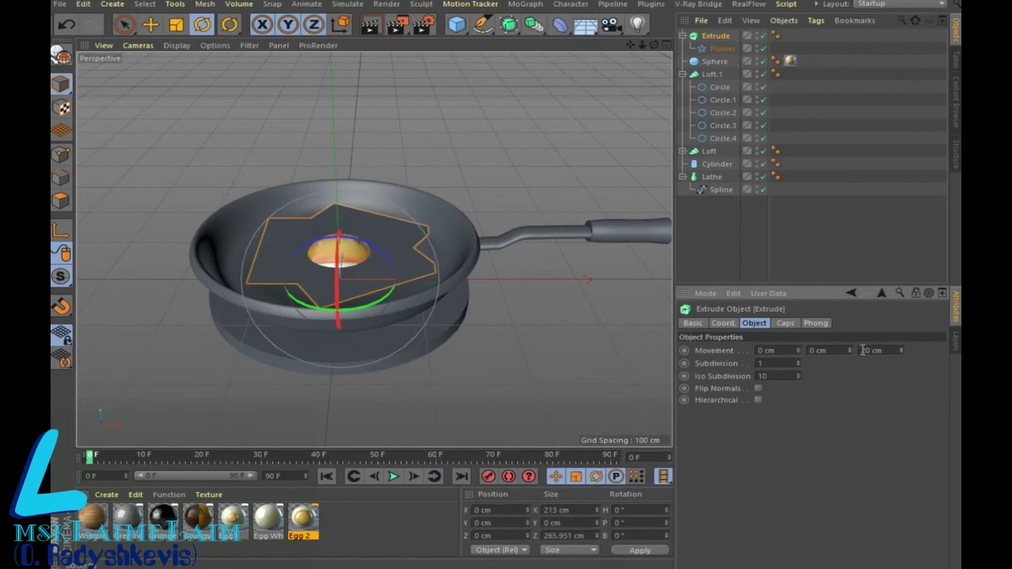
pyautogui.click(902, 353)
pyautogui.click(902, 353)
pyautogui.moveTo(348, 253)
pyautogui.keyDown('alt'); pyautogui.mouseDown()
pyautogui.moveTo(374, 249)
pyautogui.moveTo(369, 274)
pyautogui.mouseUp(); pyautogui.keyUp('alt')
pyautogui.doubleClick(875, 351)
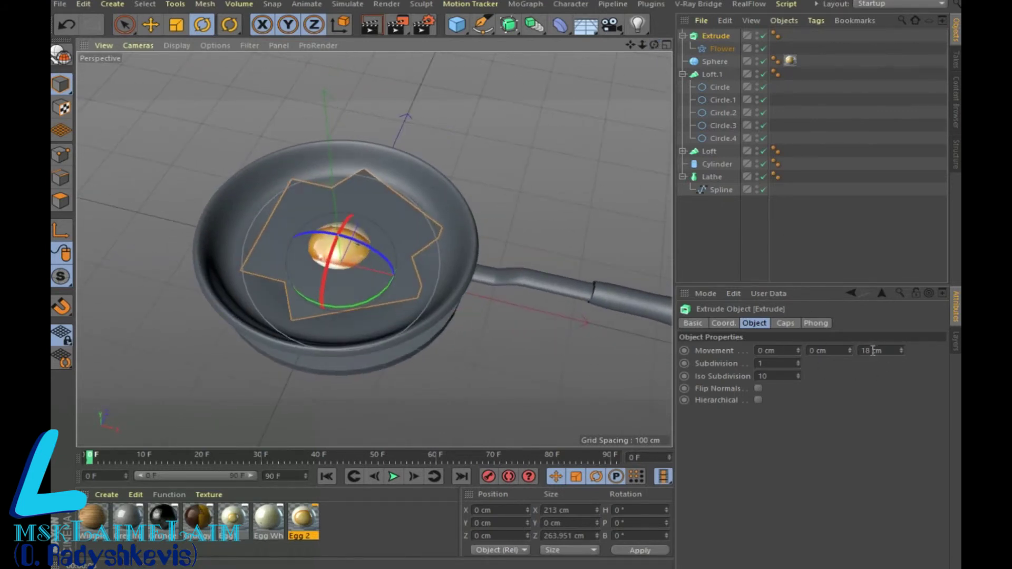
pyautogui.write('0')
pyautogui.doubleClick(817, 350)
pyautogui.write('2')
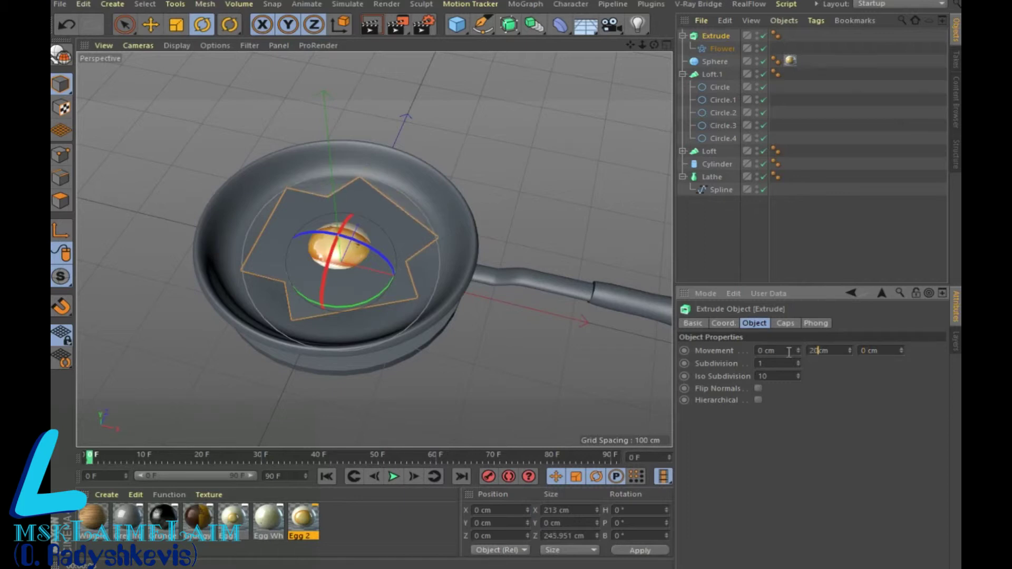
pyautogui.press('Return')
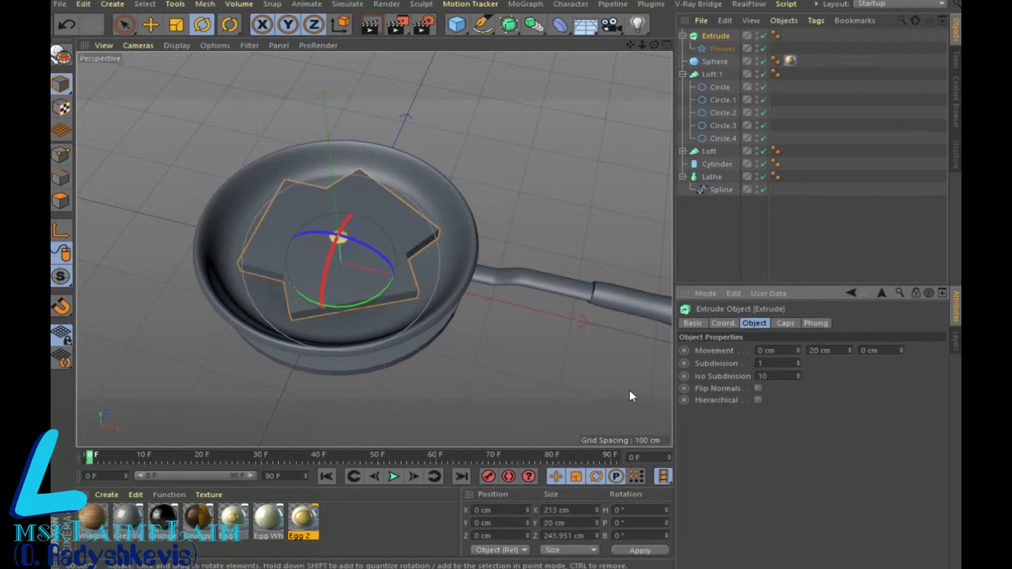
pyautogui.moveTo(851, 352); pyautogui.dragTo(850, 354)
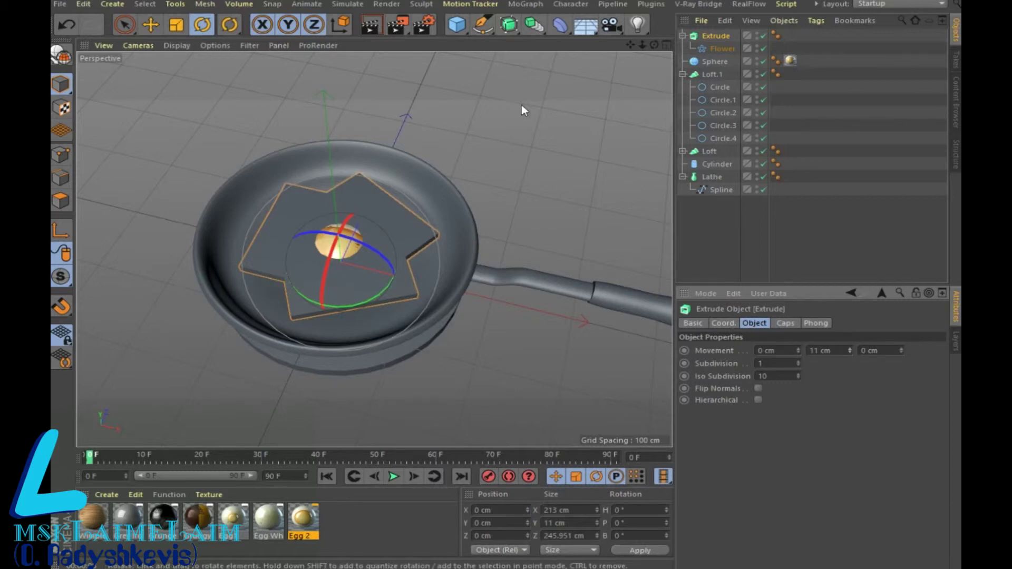
pyautogui.moveTo(511, 28); pyautogui.dragTo(558, 40)
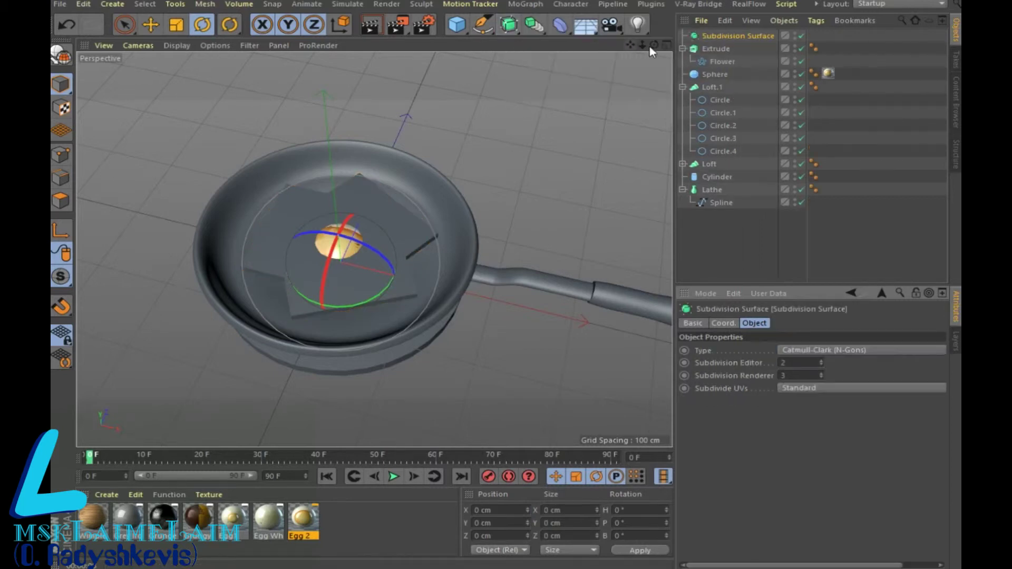
# Step: Nest the flower Extrude under the Subdivision Surface and apply the Egg 2 material to it
pyautogui.moveTo(713, 49); pyautogui.dragTo(727, 33)
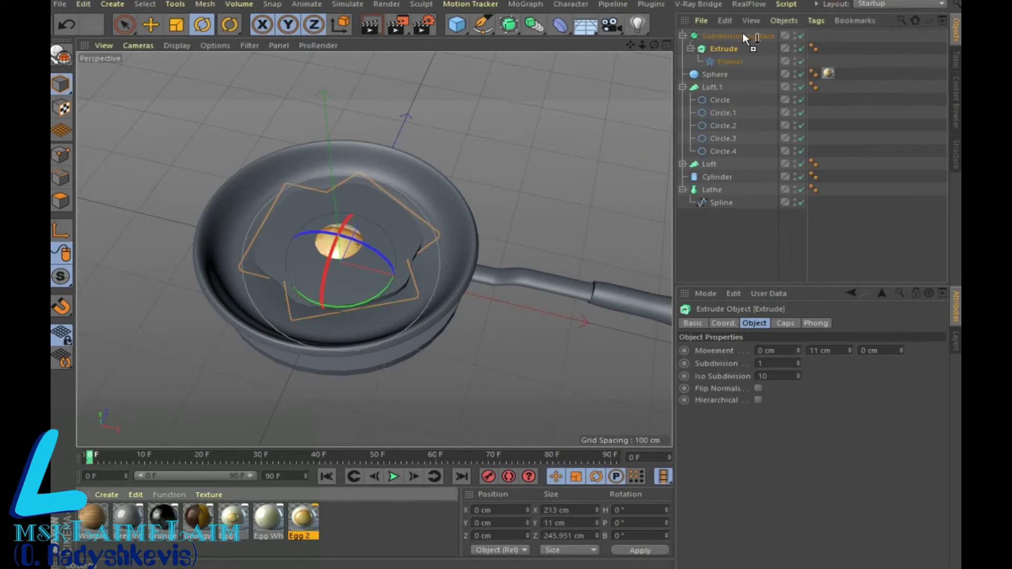
pyautogui.moveTo(307, 523); pyautogui.dragTo(742, 33)
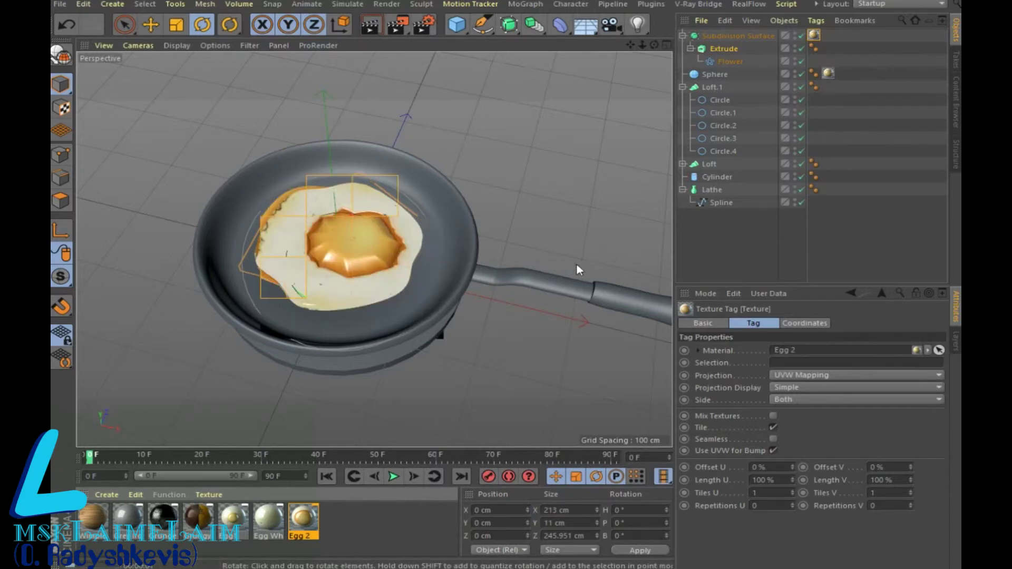
# Step: Preview-render, disable the yolk Sphere, and apply Grey Iron to the Lathe pan body
pyautogui.hotkey('ctrl', 'r')
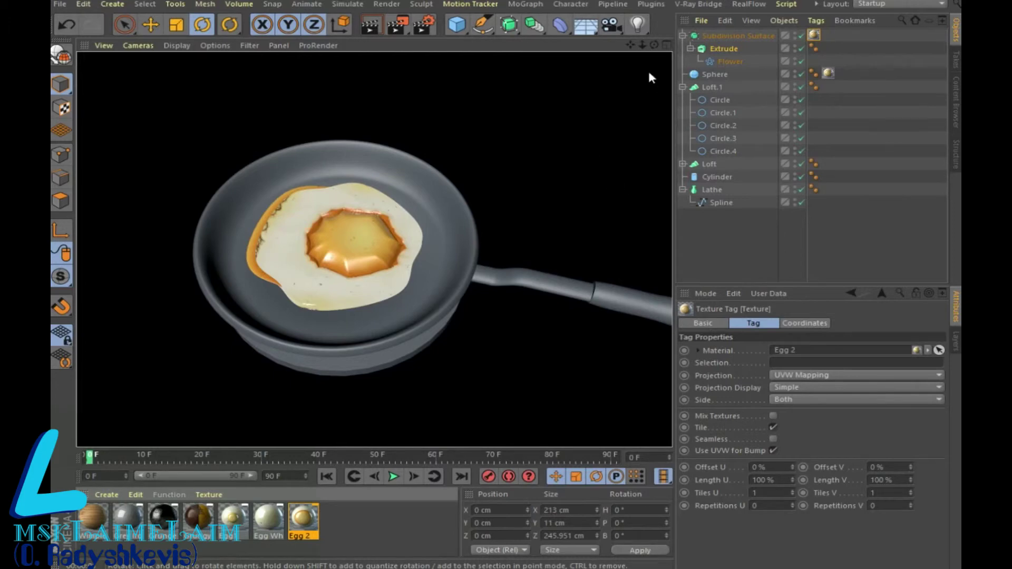
pyautogui.moveTo(654, 44)
pyautogui.mouseDown()
pyautogui.moveTo(633, 58)
pyautogui.moveTo(620, 147)
pyautogui.mouseUp()
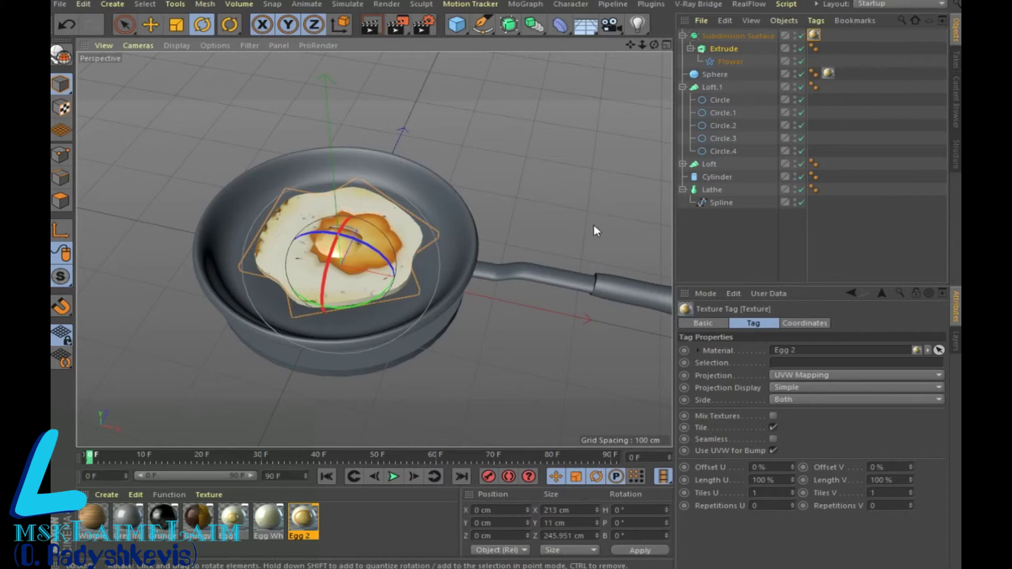
pyautogui.click(800, 74)
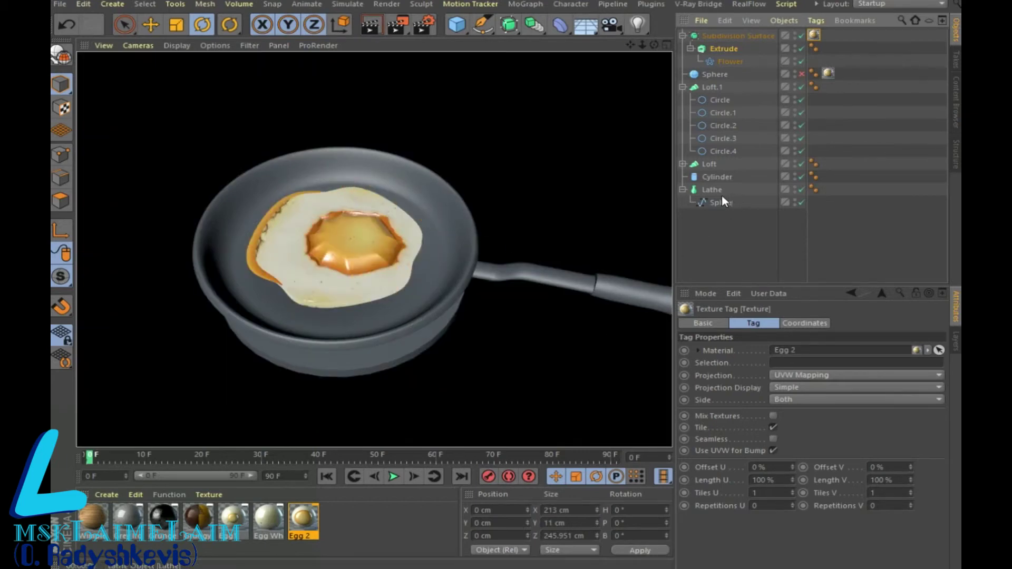
pyautogui.moveTo(162, 533)
pyautogui.mouseDown()
pyautogui.moveTo(752, 196)
pyautogui.moveTo(709, 188)
pyautogui.mouseUp()
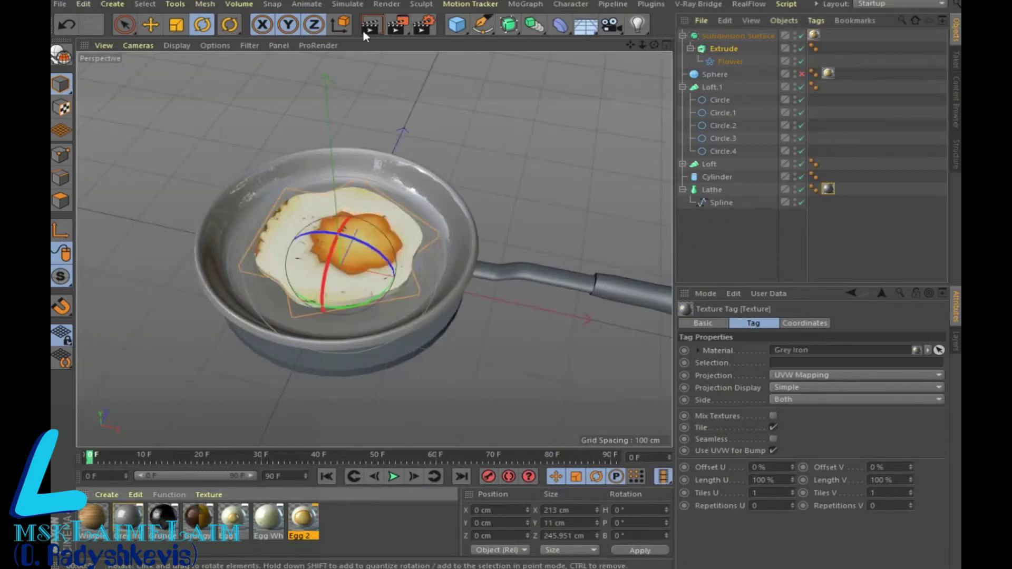
# Step: Apply Wimple Wood to the board Cylinder and Grunge Black to the handle Loft, rendering to check
pyautogui.click(369, 29)
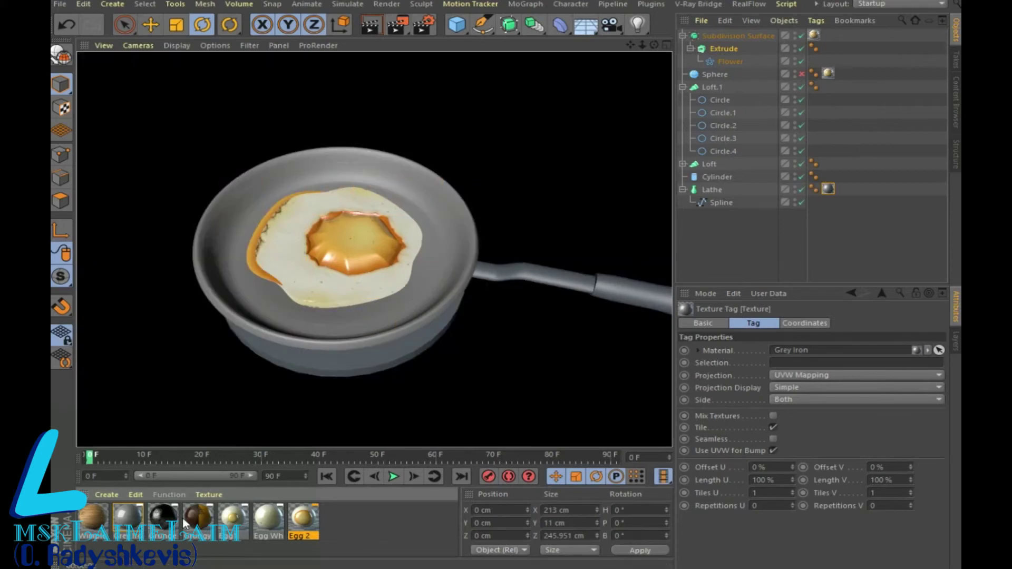
pyautogui.moveTo(162, 525); pyautogui.dragTo(709, 177)
pyautogui.click(369, 29)
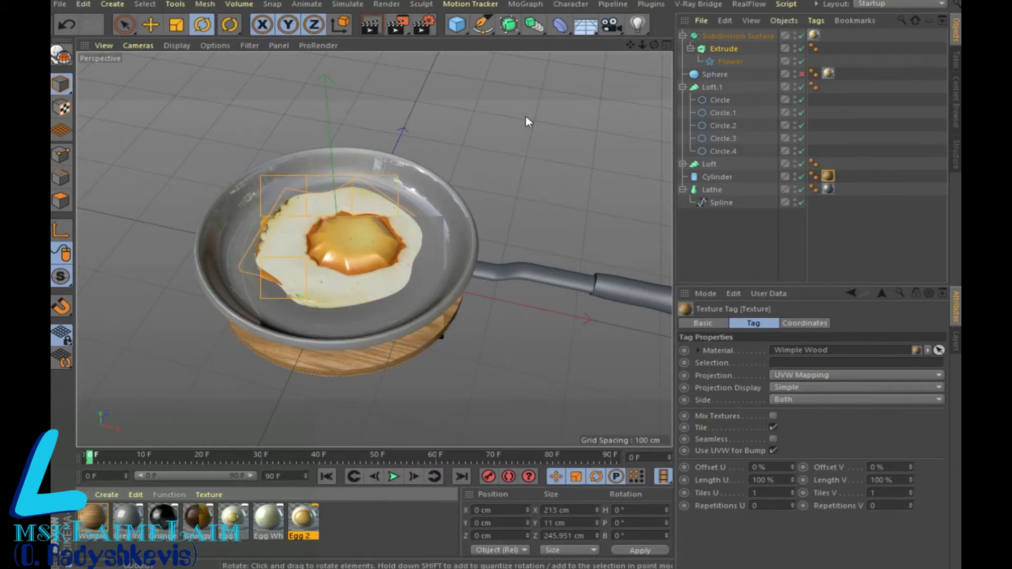
pyautogui.hotkey('ctrl', 'r')
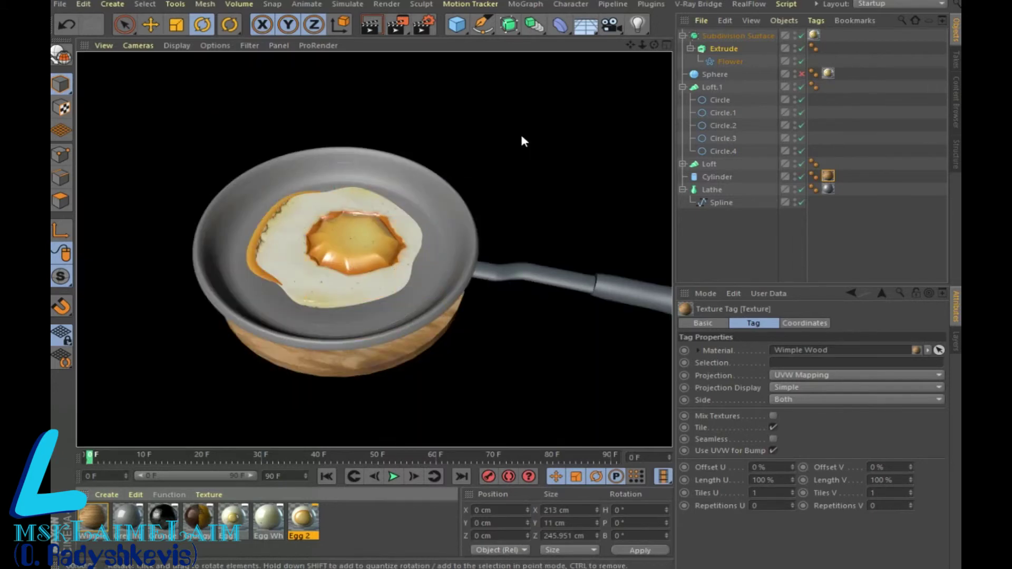
pyautogui.moveTo(162, 529); pyautogui.dragTo(567, 287)
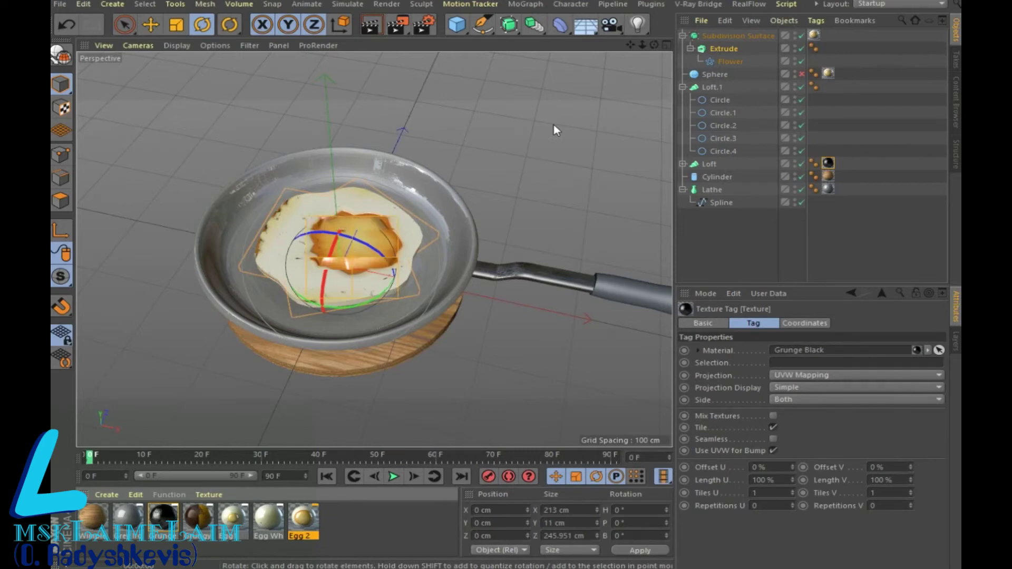
# Step: Try brown and Grungy Brown Yellow Line materials on the handle grip, rendering previews
pyautogui.moveTo(553, 124); pyautogui.dragTo(556, 129)
pyautogui.hotkey('ctrl', 'r')
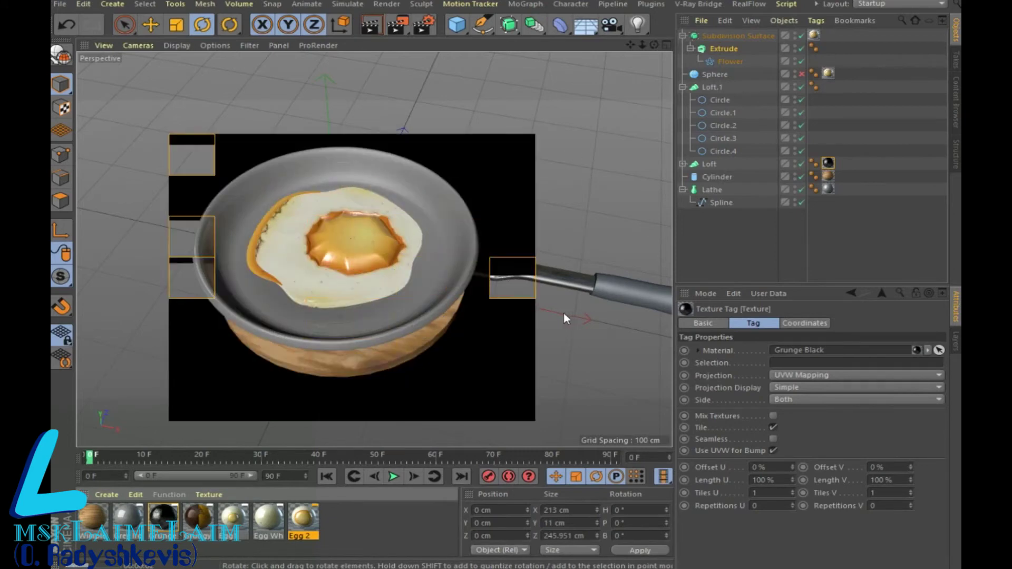
pyautogui.moveTo(627, 49); pyautogui.dragTo(463, 345)
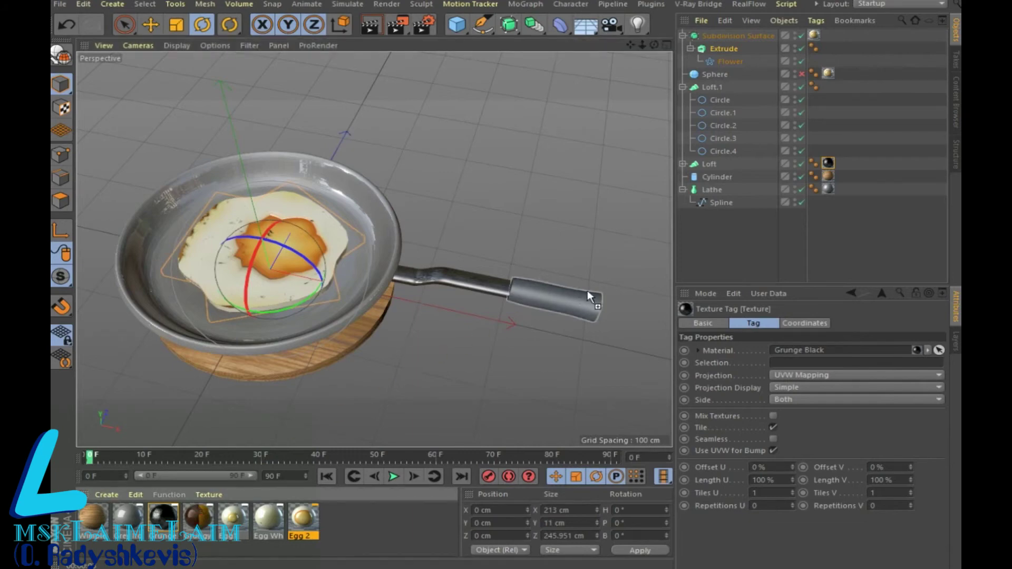
pyautogui.moveTo(463, 345); pyautogui.dragTo(578, 302)
pyautogui.click(369, 29)
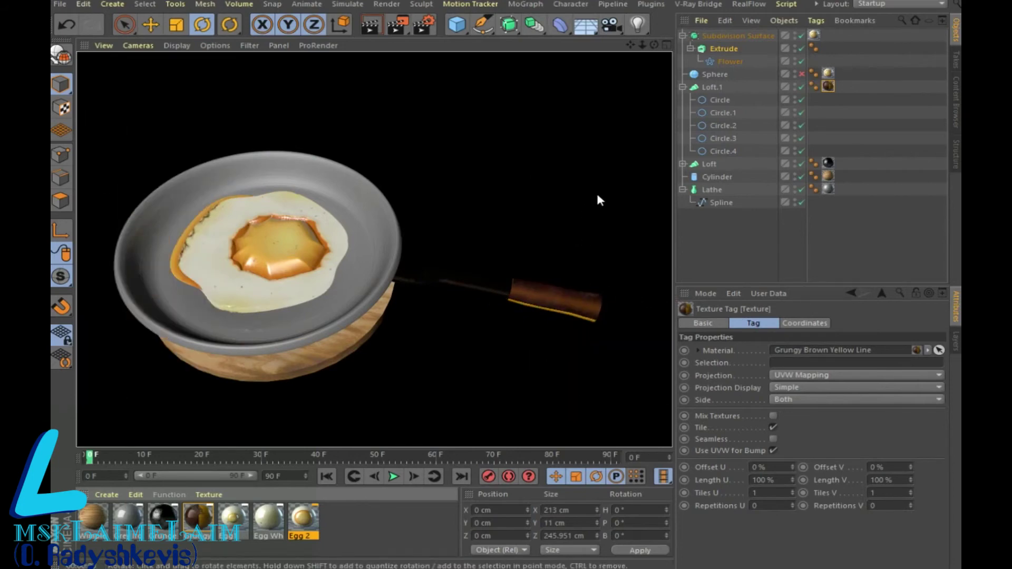
pyautogui.moveTo(197, 522); pyautogui.dragTo(500, 290)
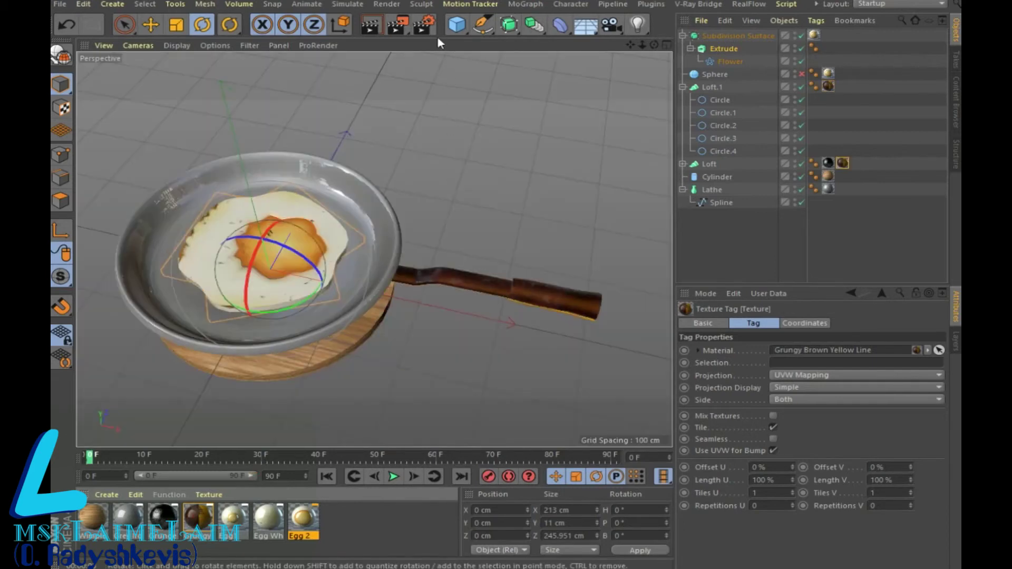
pyautogui.hotkey('ctrl', 'r')
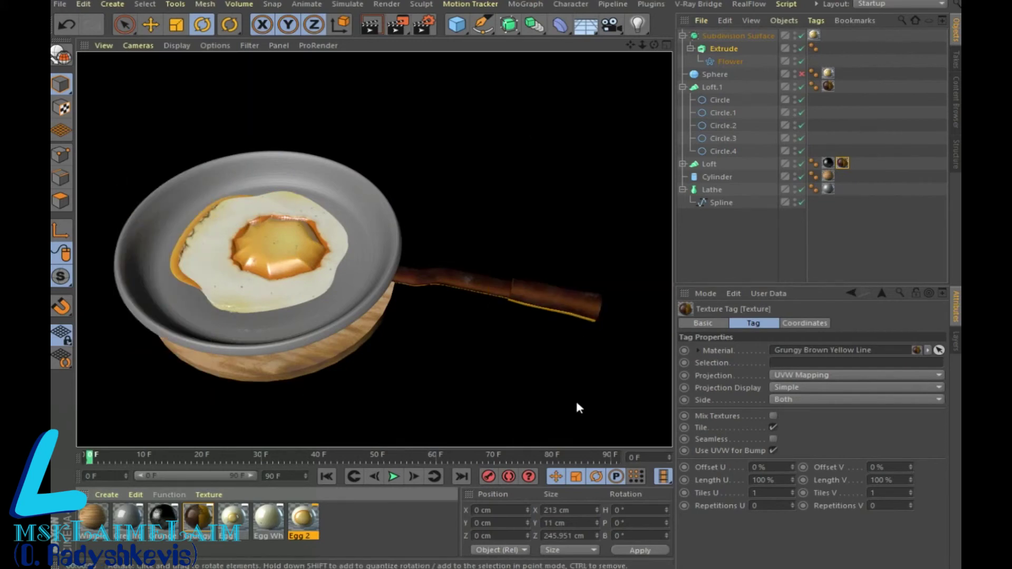
# Step: Apply Grunge Black to the grip Loft.1 and reframe the view on the pan and egg
pyautogui.moveTo(159, 525); pyautogui.dragTo(580, 309)
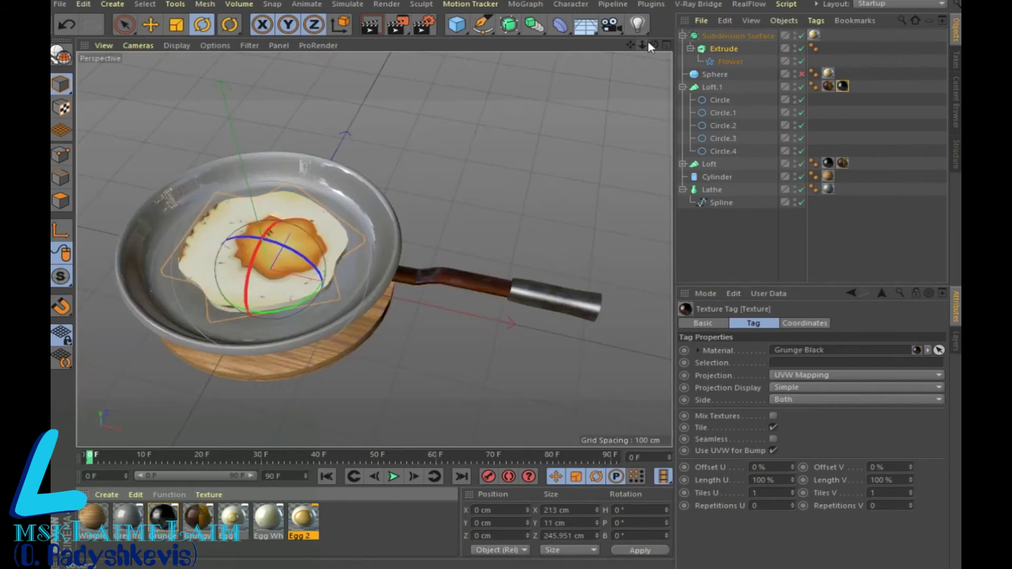
pyautogui.moveTo(654, 45); pyautogui.dragTo(622, 53)
pyautogui.moveTo(374, 249); pyautogui.dragTo(611, 85)
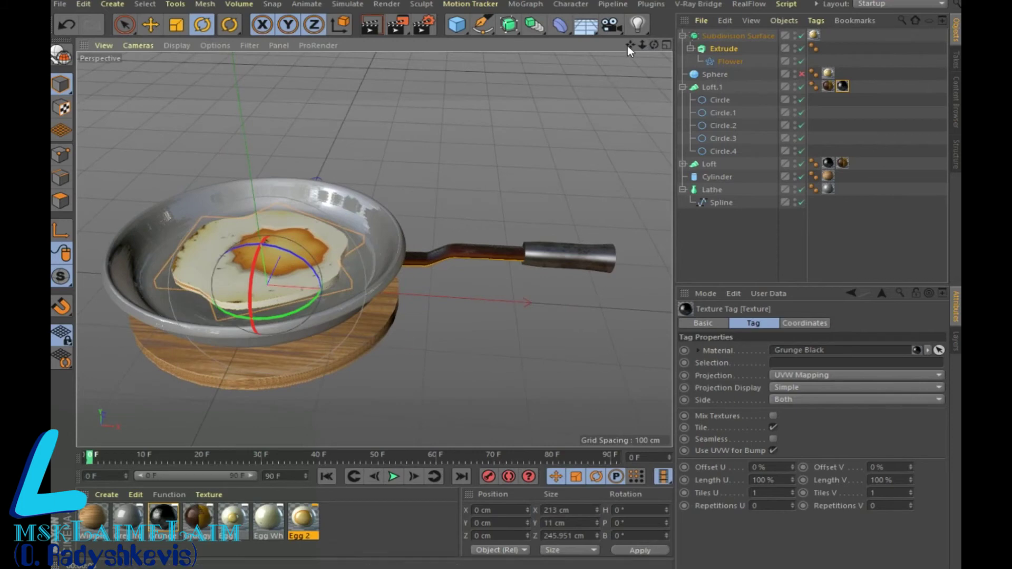
pyautogui.moveTo(630, 45); pyautogui.dragTo(631, 45)
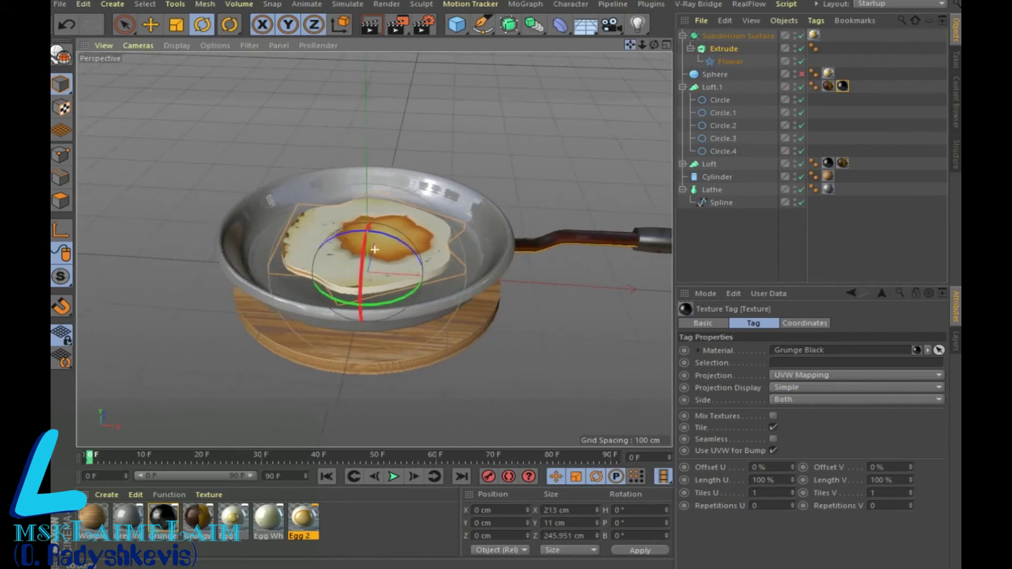
# Step: Give the egg Extrude 90 subdivisions and an 80° Phong angle
pyautogui.click(723, 48)
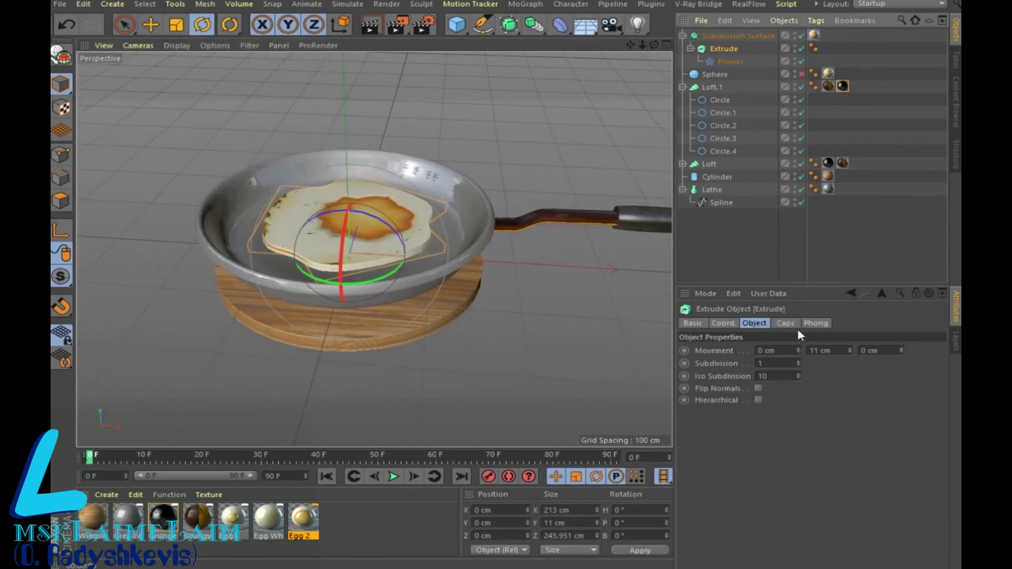
pyautogui.moveTo(799, 362); pyautogui.dragTo(799, 361)
pyautogui.write('90')
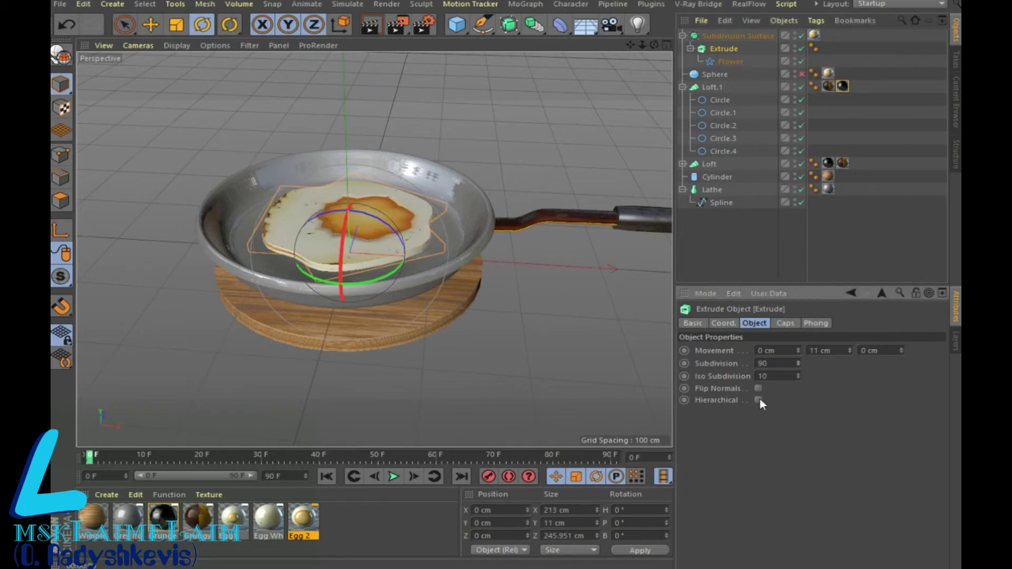
pyautogui.click(786, 324)
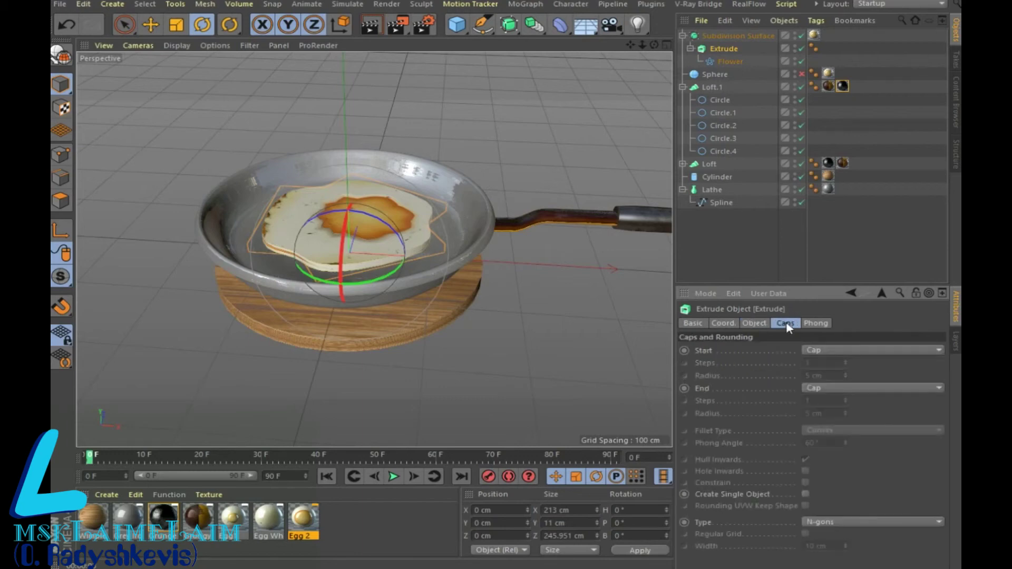
pyautogui.click(817, 324)
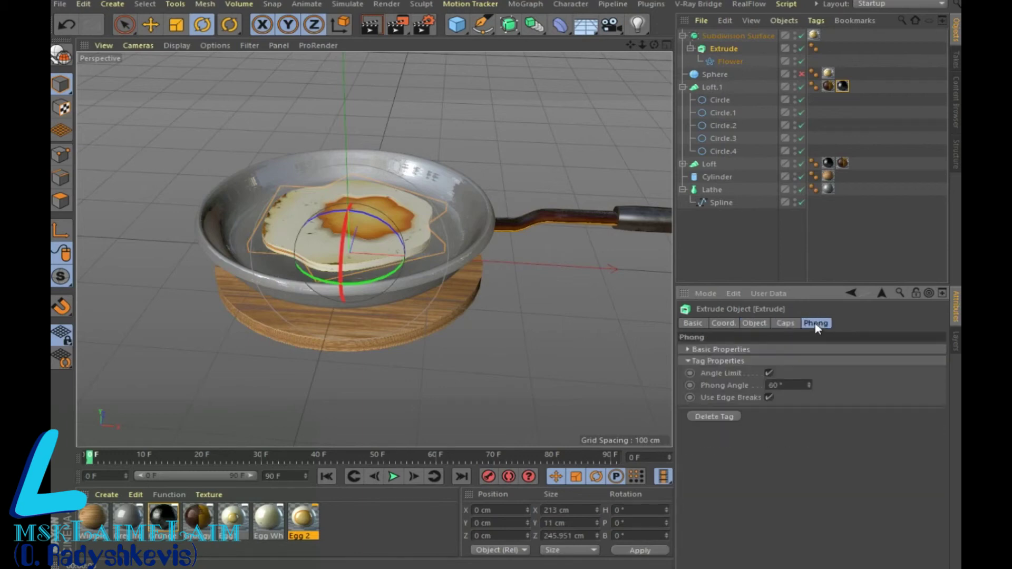
pyautogui.doubleClick(772, 385)
pyautogui.press('Return')
# Step: Check the Subdivision Surface and Flower spline settings (inner 85 cm, outer 142 cm, 3 petals)
pyautogui.click(583, 305)
pyautogui.click(386, 262)
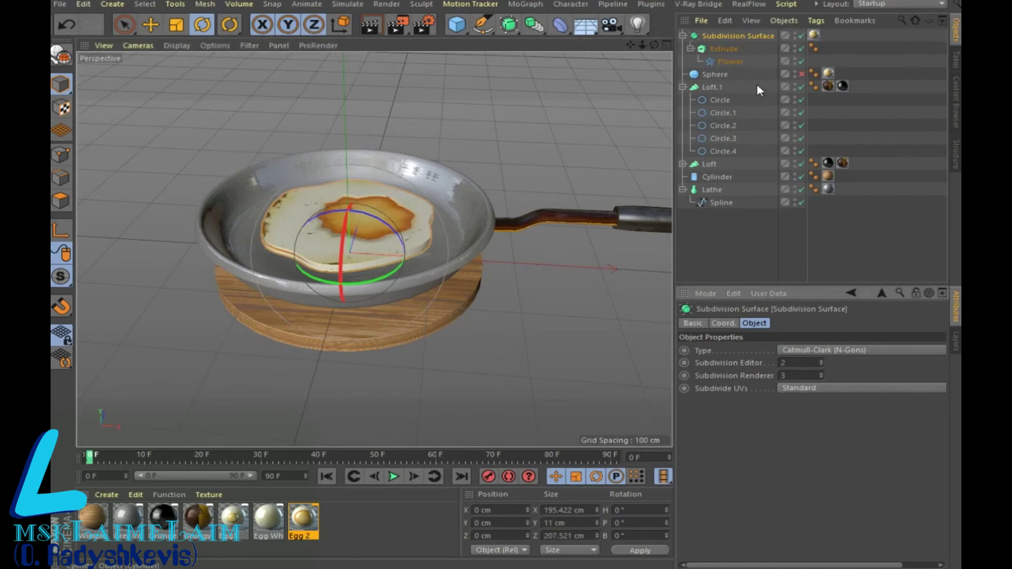
pyautogui.click(719, 49)
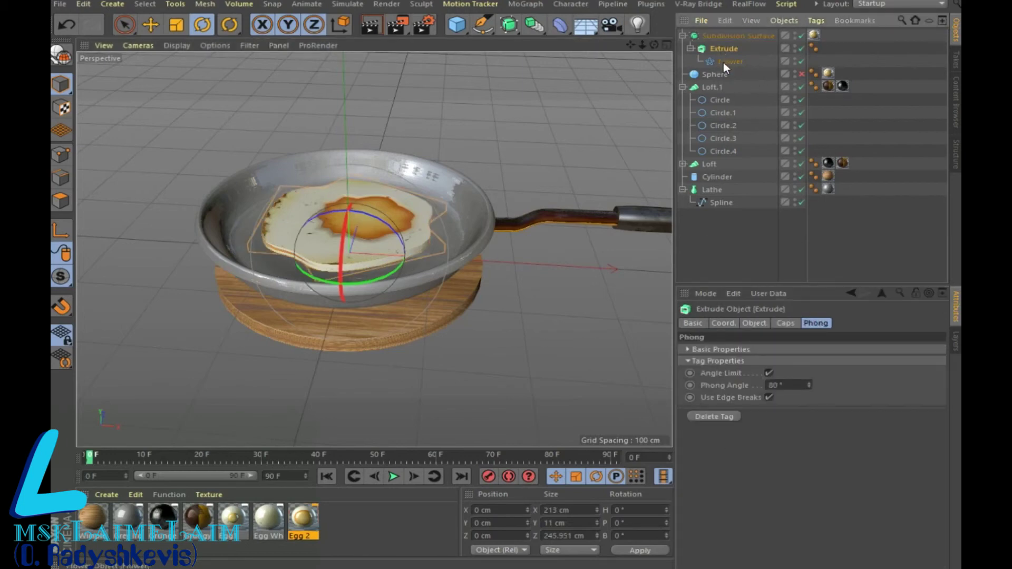
pyautogui.click(723, 62)
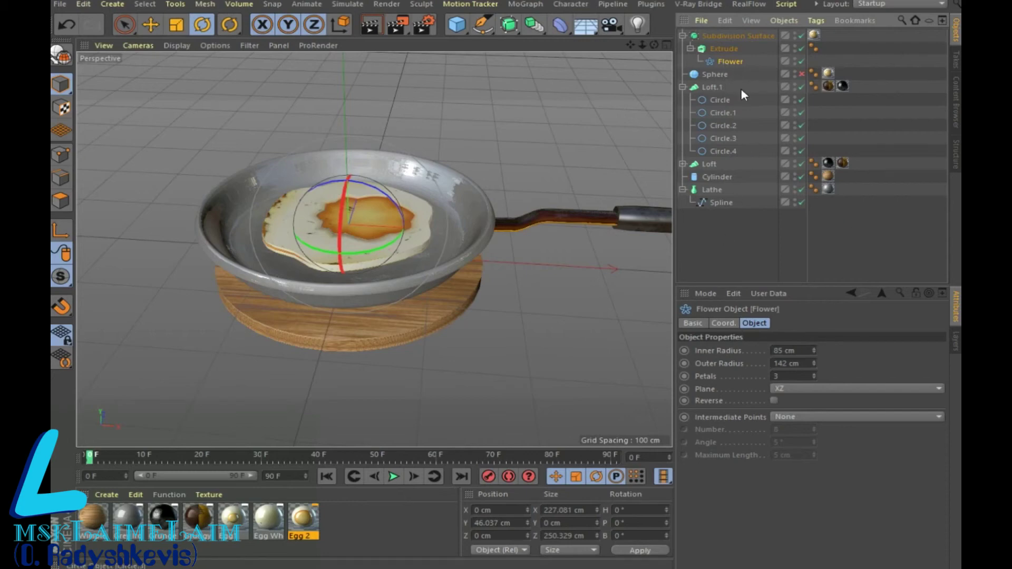
pyautogui.click(719, 38)
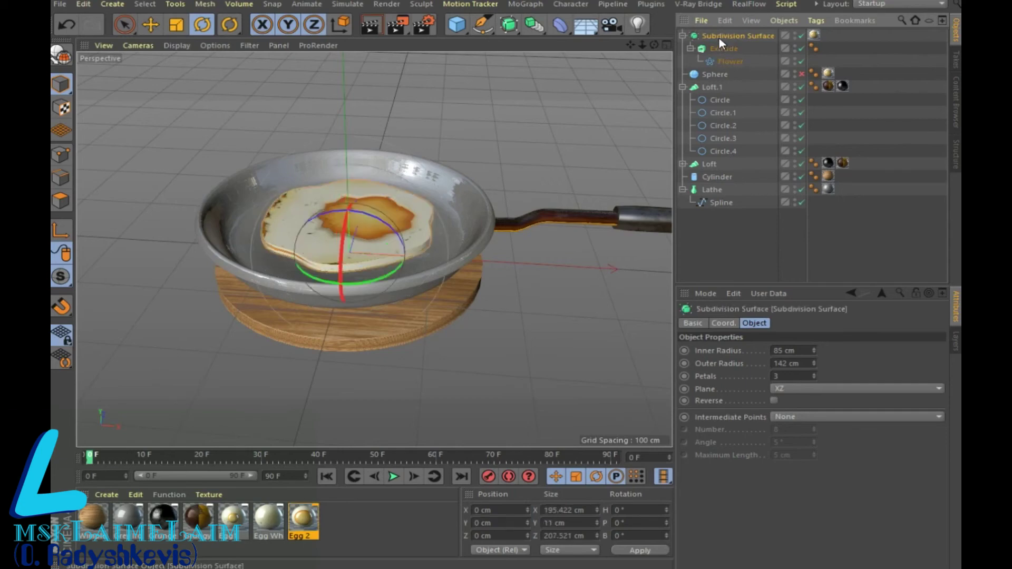
# Step: Add a Vibrate tag with 30°/45°/0° rotation amplitude to the egg's Subdivision Surface and preview playback
pyautogui.rightClick(719, 38)
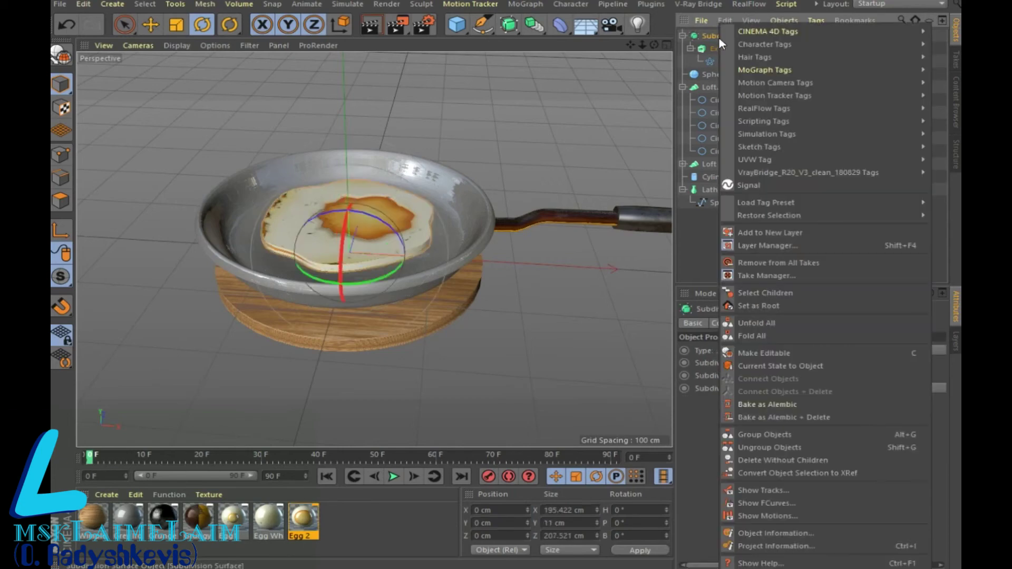
pyautogui.moveTo(767, 31)
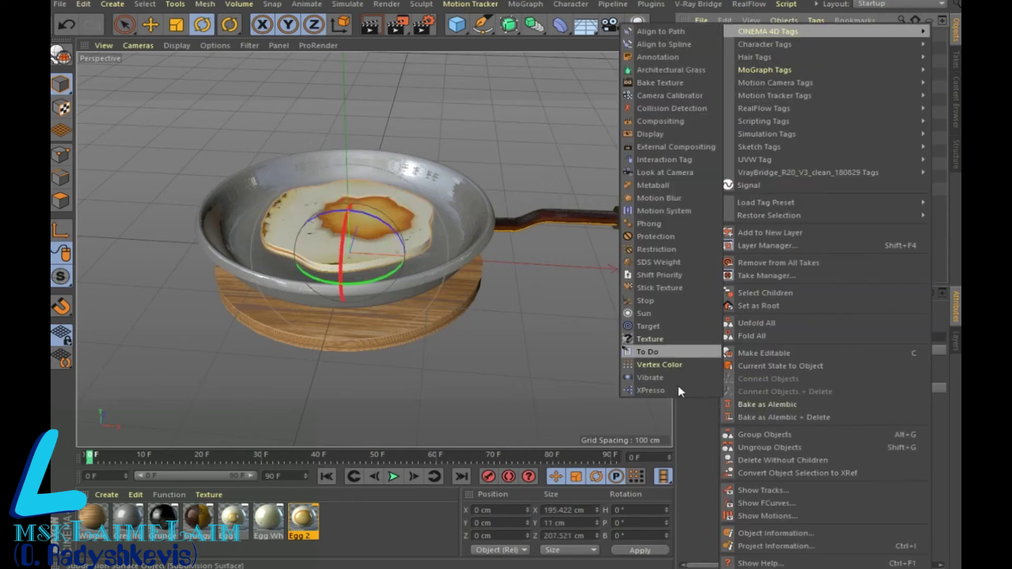
pyautogui.click(662, 377)
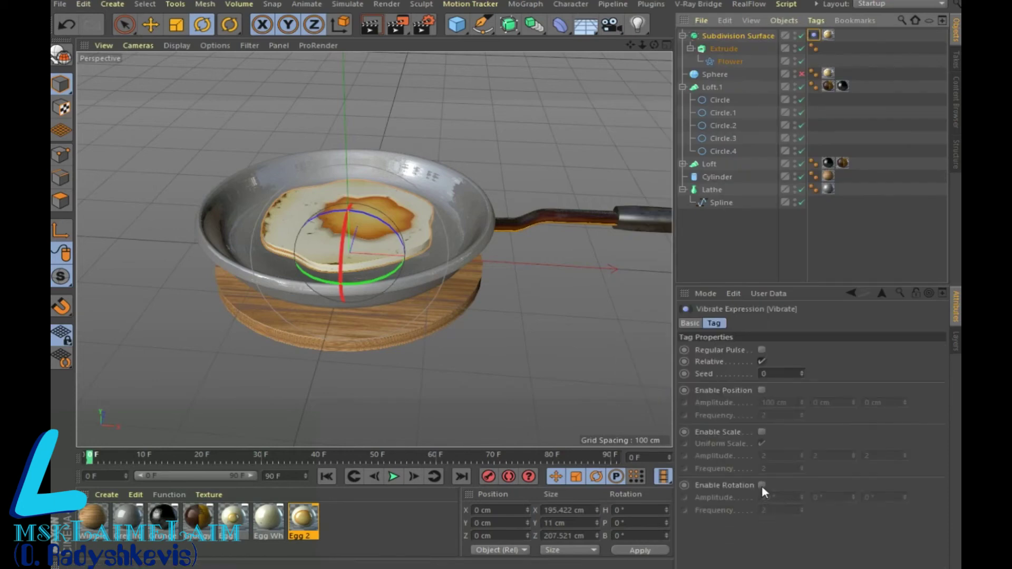
pyautogui.click(398, 476)
pyautogui.click(398, 476)
pyautogui.click(820, 501)
pyautogui.write('45')
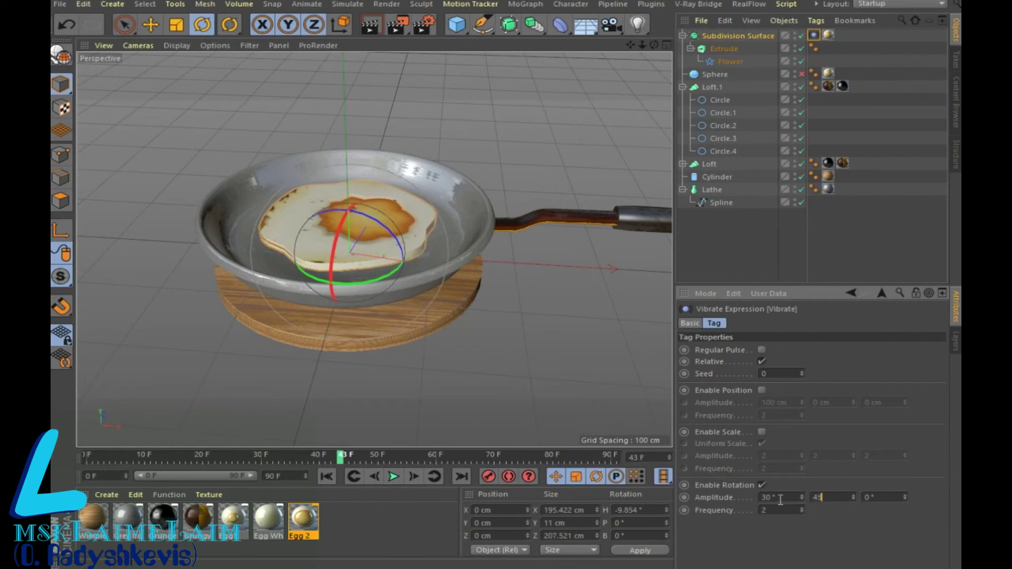
pyautogui.click(394, 477)
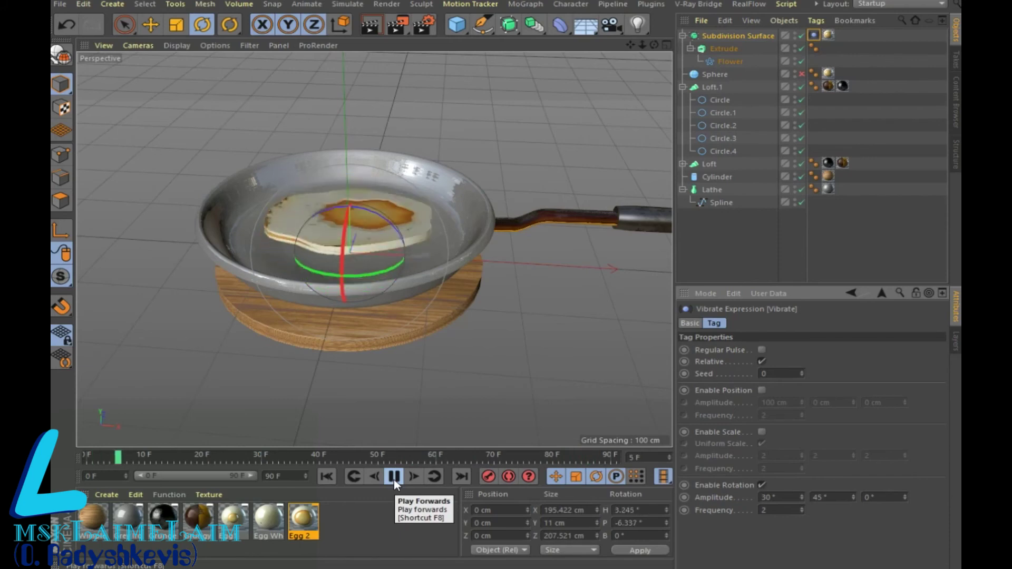
pyautogui.click(394, 477)
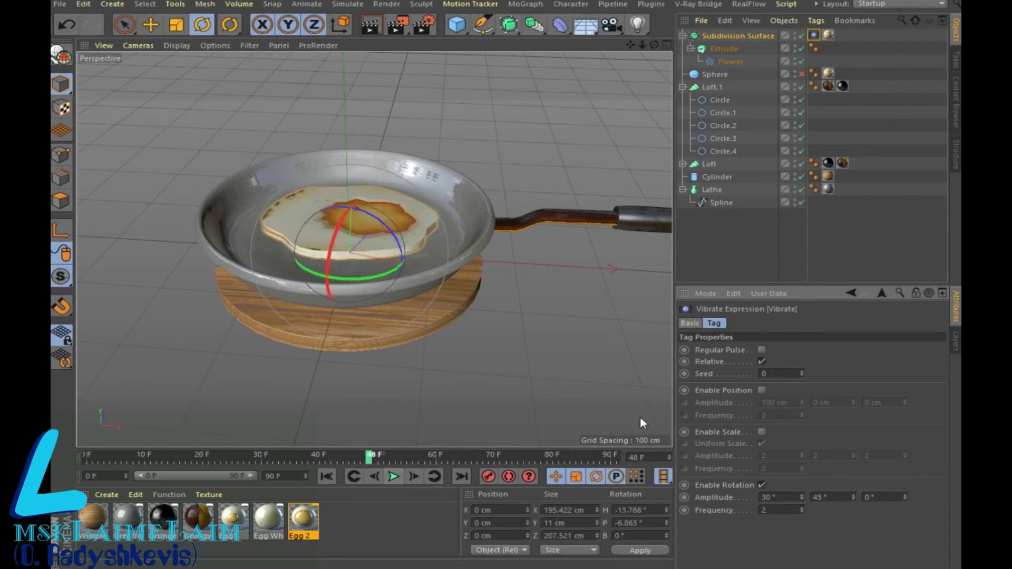
pyautogui.click(725, 37)
pyautogui.click(149, 26)
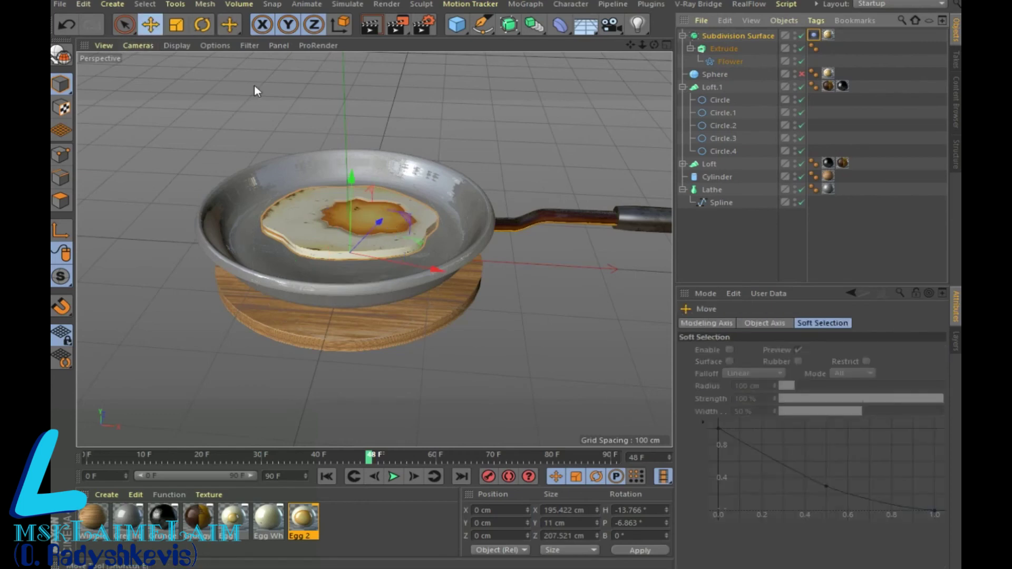
# Step: Lower the egg down into the pan and play the animation to check it
pyautogui.moveTo(354, 181)
pyautogui.mouseDown()
pyautogui.moveTo(363, 197)
pyautogui.moveTo(372, 191)
pyautogui.mouseUp()
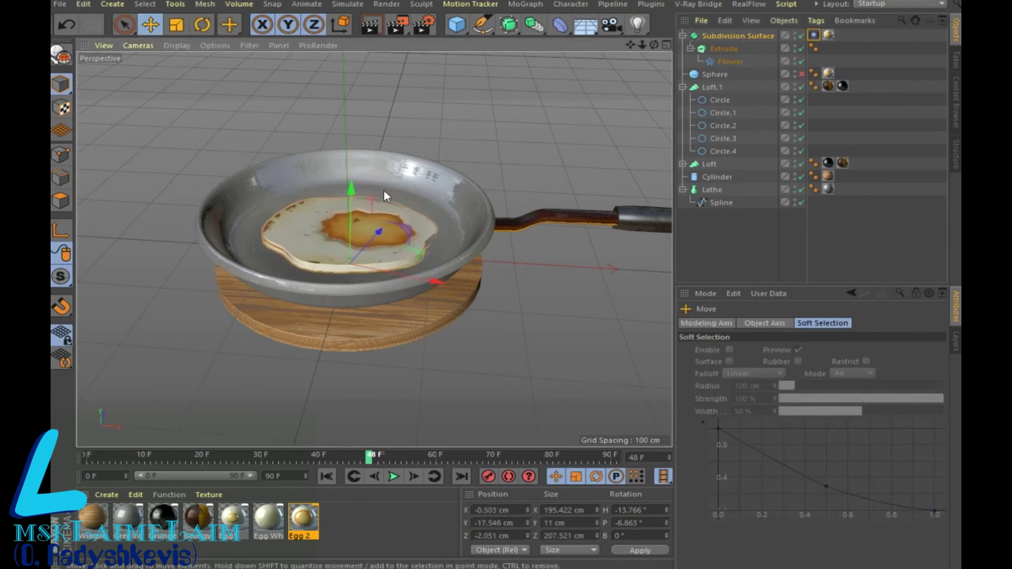
pyautogui.moveTo(654, 46); pyautogui.dragTo(647, 50)
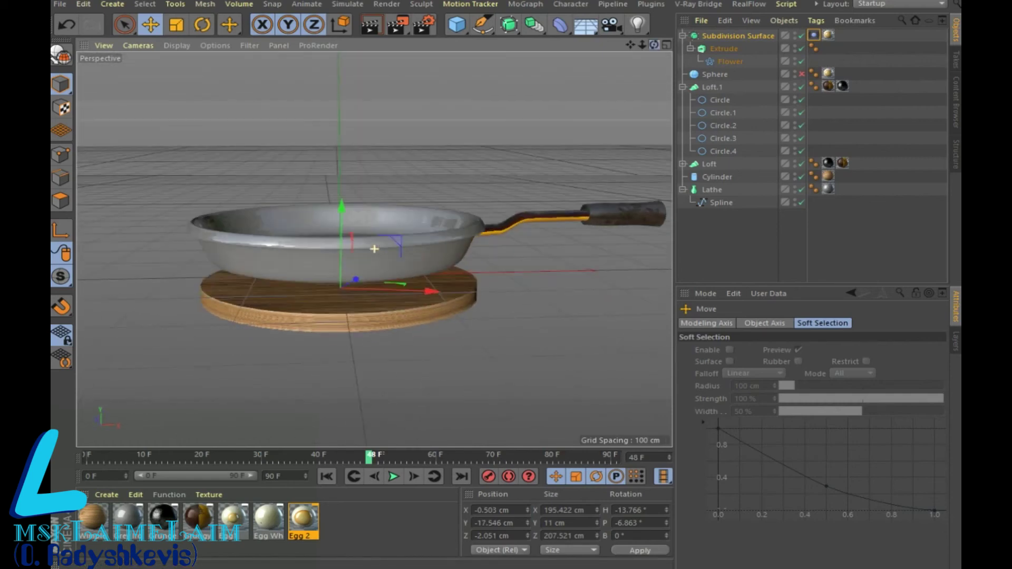
pyautogui.click(394, 479)
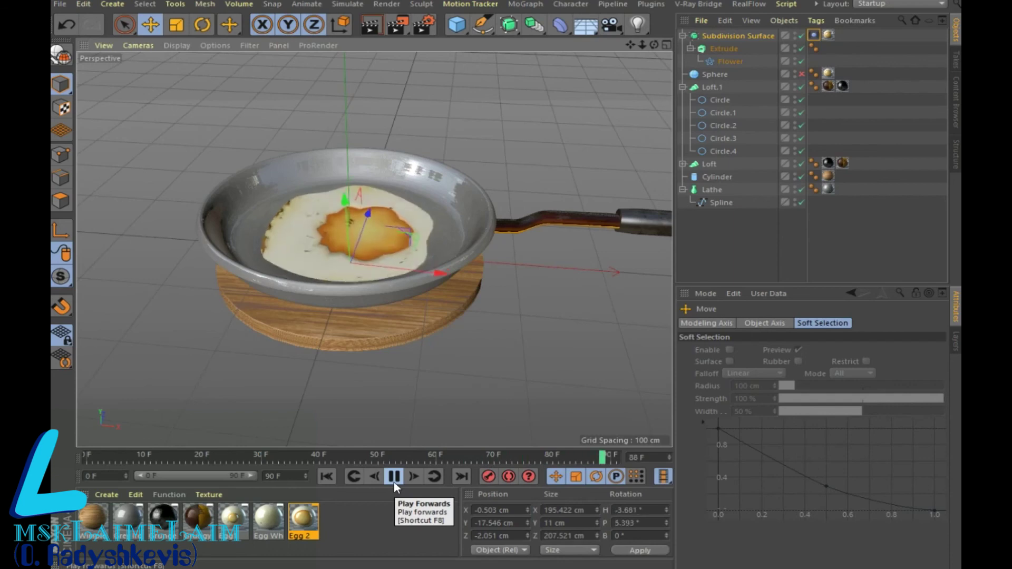
pyautogui.click(393, 480)
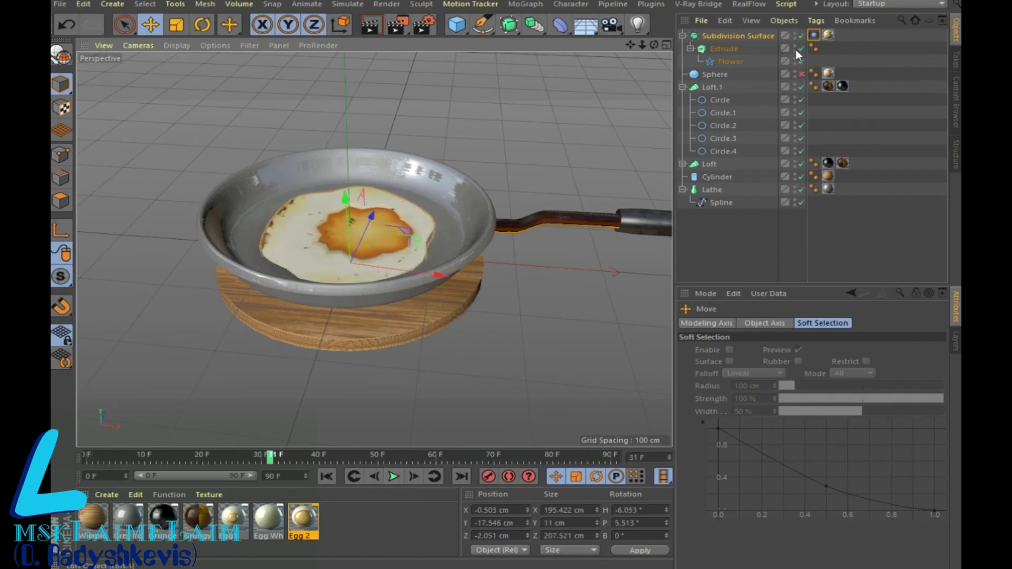
# Step: Change the Vibrate rotation amplitude to 30°, 0°, 5° and replay the gentler wobble
pyautogui.click(813, 36)
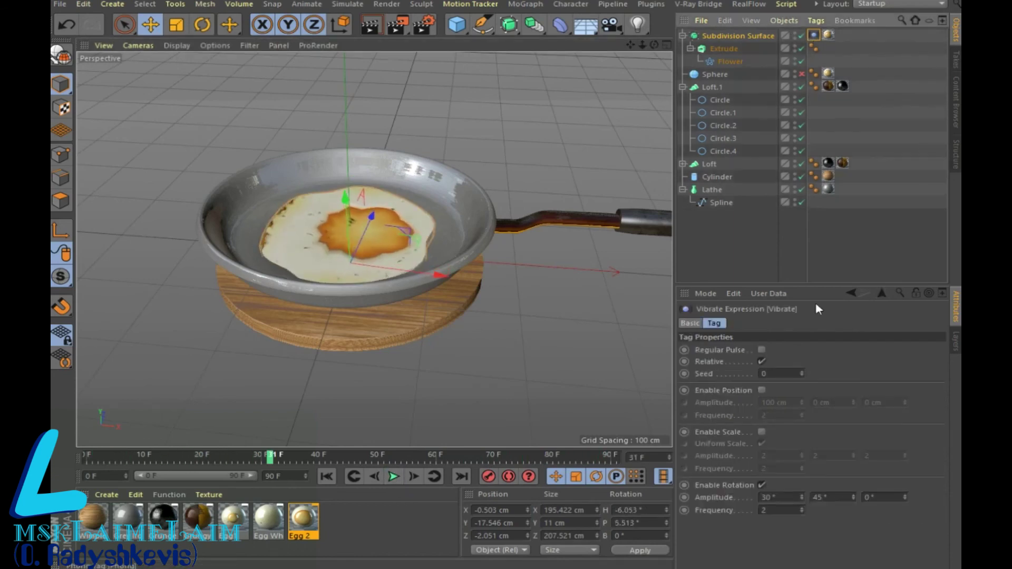
pyautogui.click(840, 498)
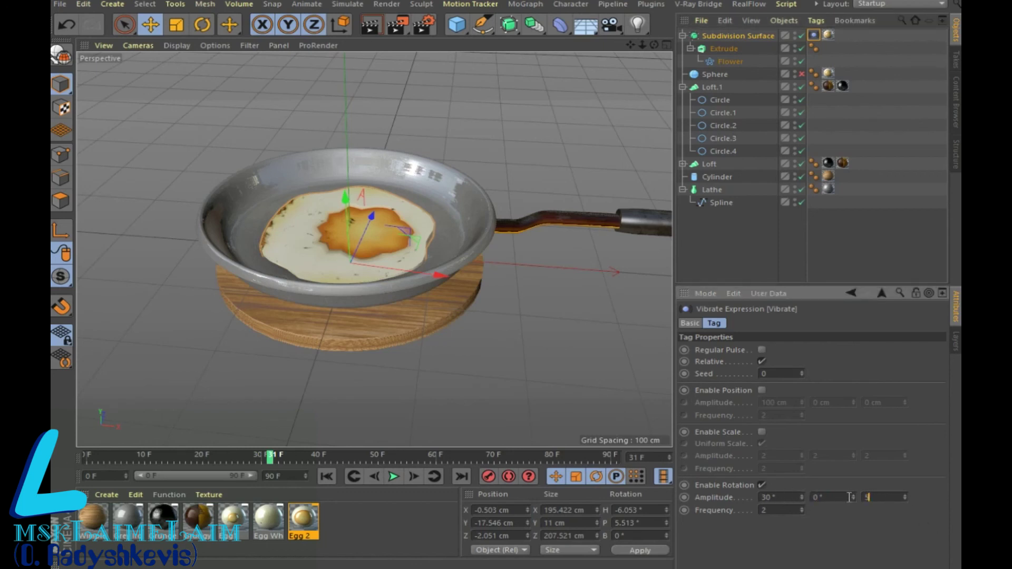
pyautogui.click(394, 475)
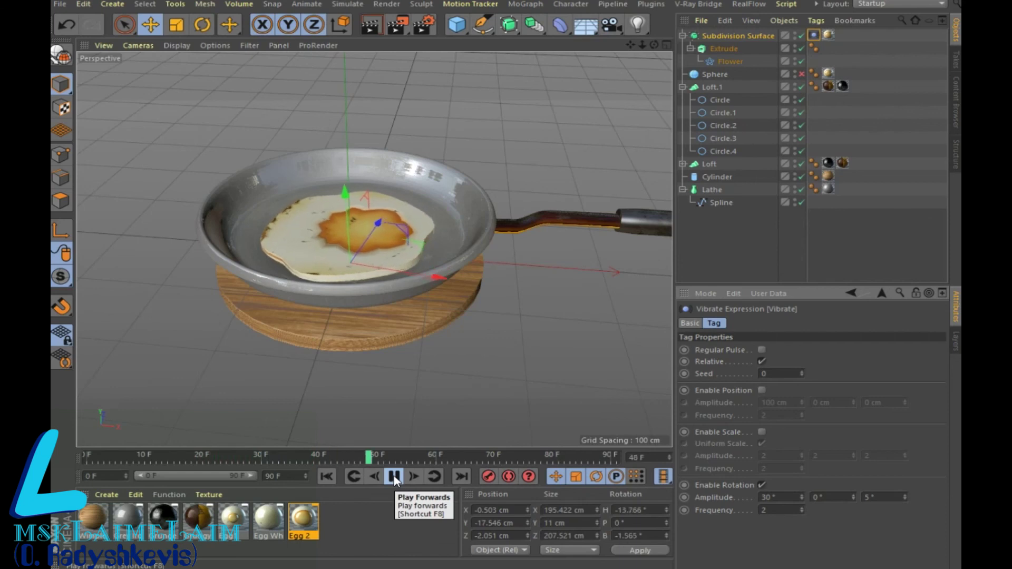
pyautogui.click(394, 475)
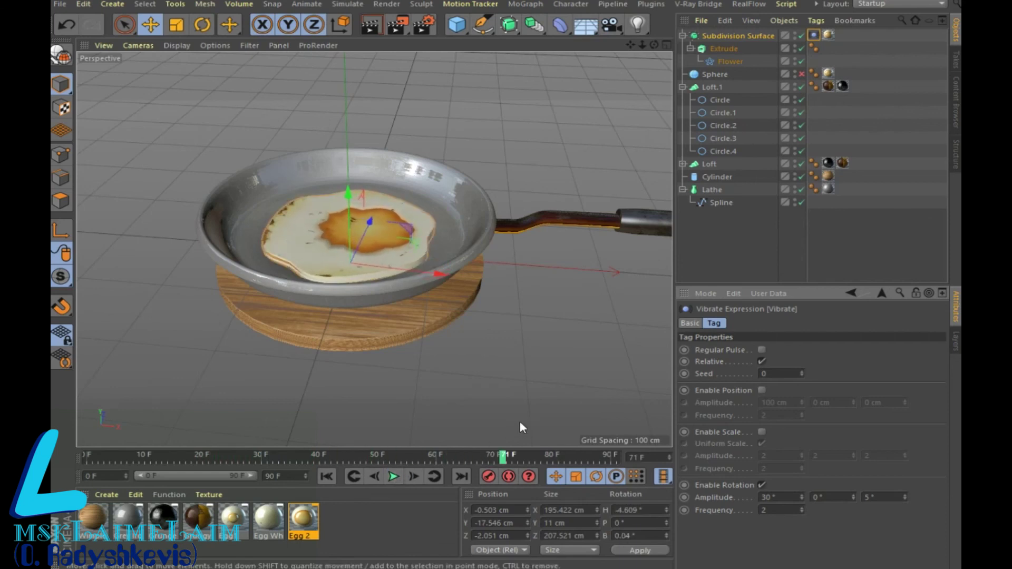
pyautogui.click(735, 51)
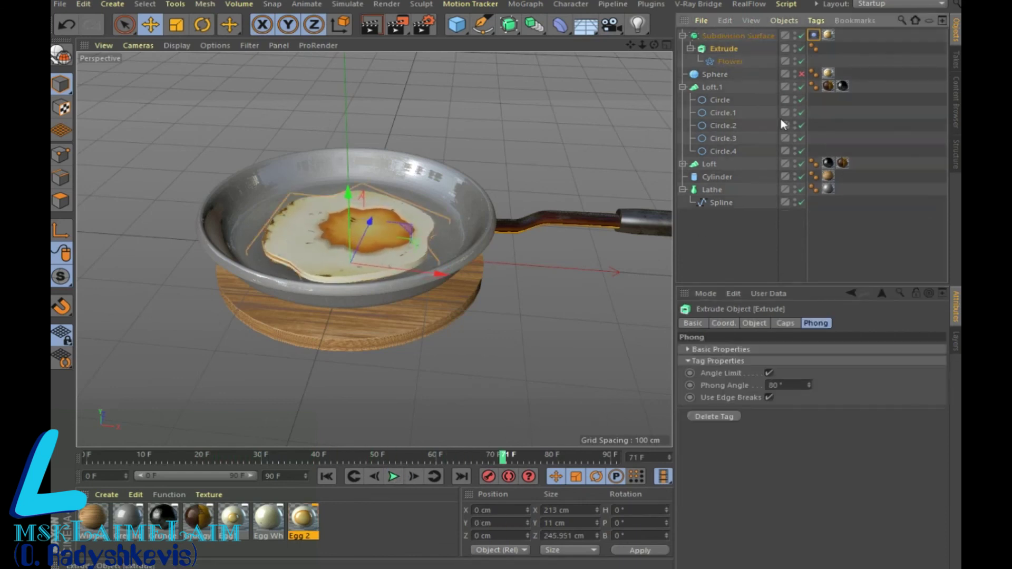
# Step: Reduce the egg Extrude's Y movement from 11 cm to 6 cm
pyautogui.click(754, 324)
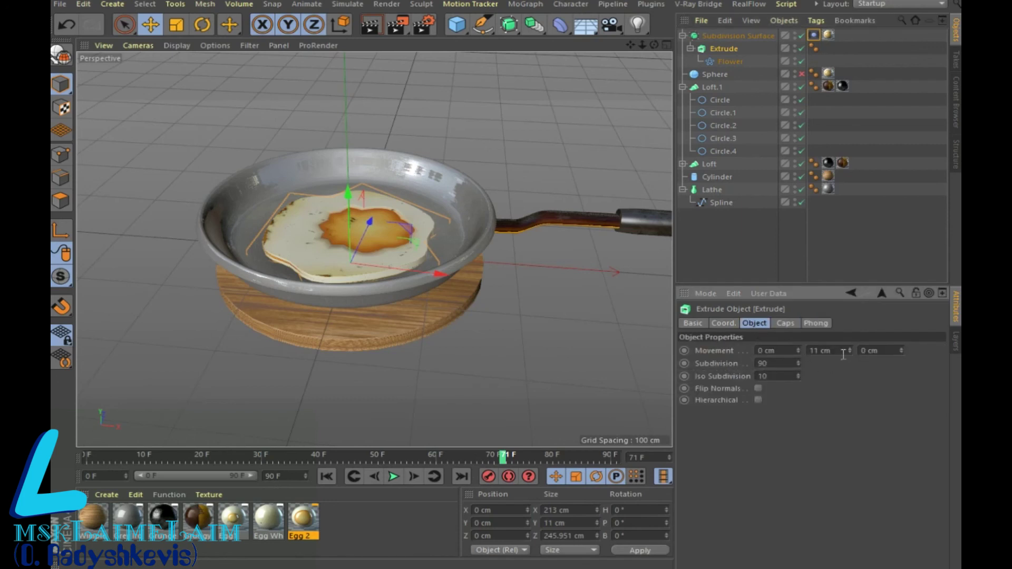
pyautogui.moveTo(849, 353); pyautogui.dragTo(849, 352)
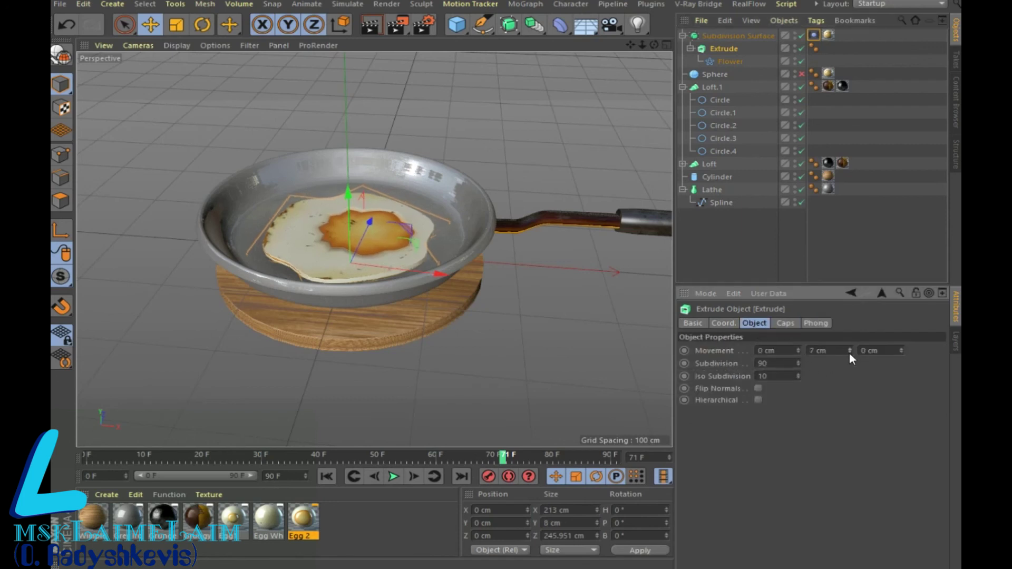